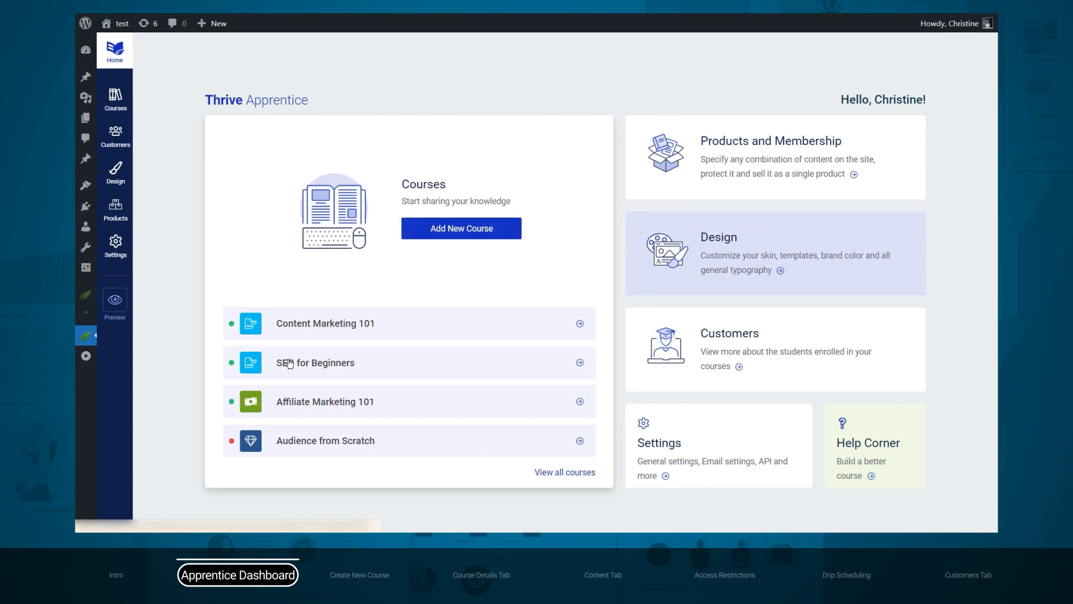
Look over the course publication statuses on the dashboard, then view the Help Corner resources and close them
mouse_move(228, 441)
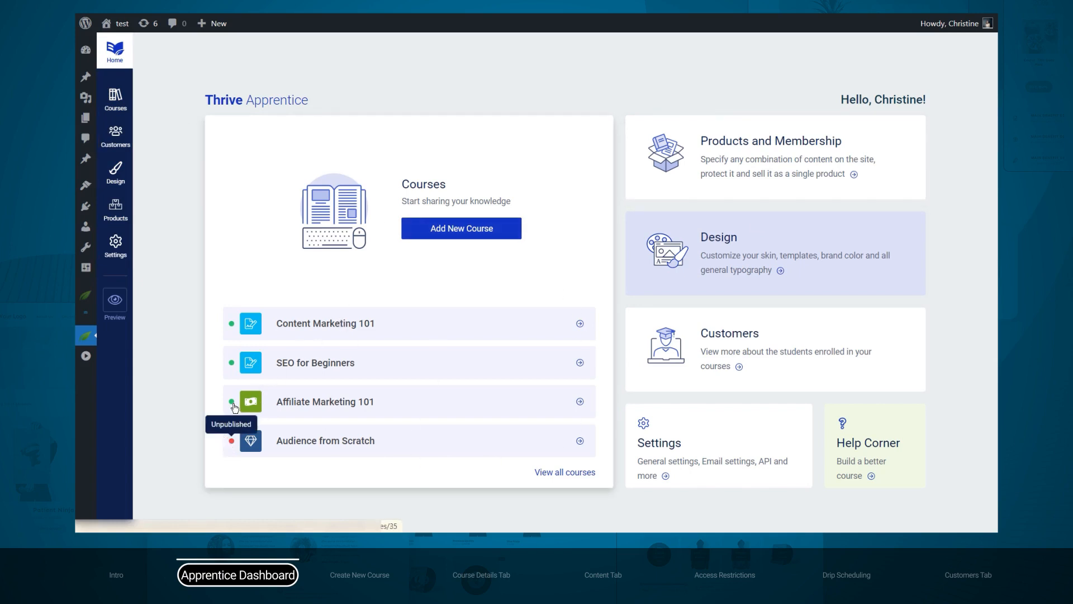
mouse_move(232, 365)
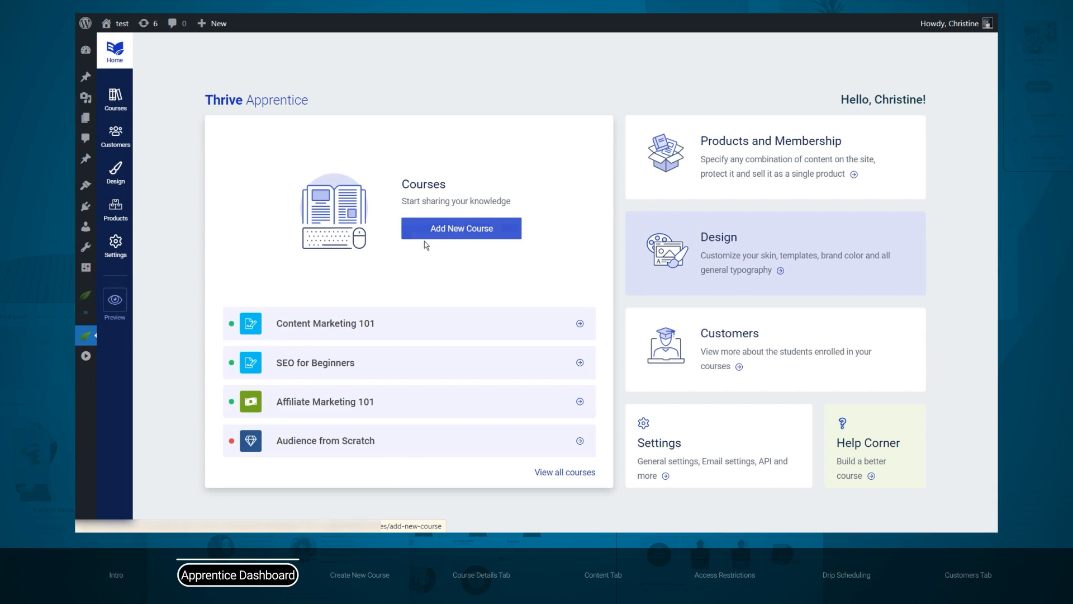
click(474, 239)
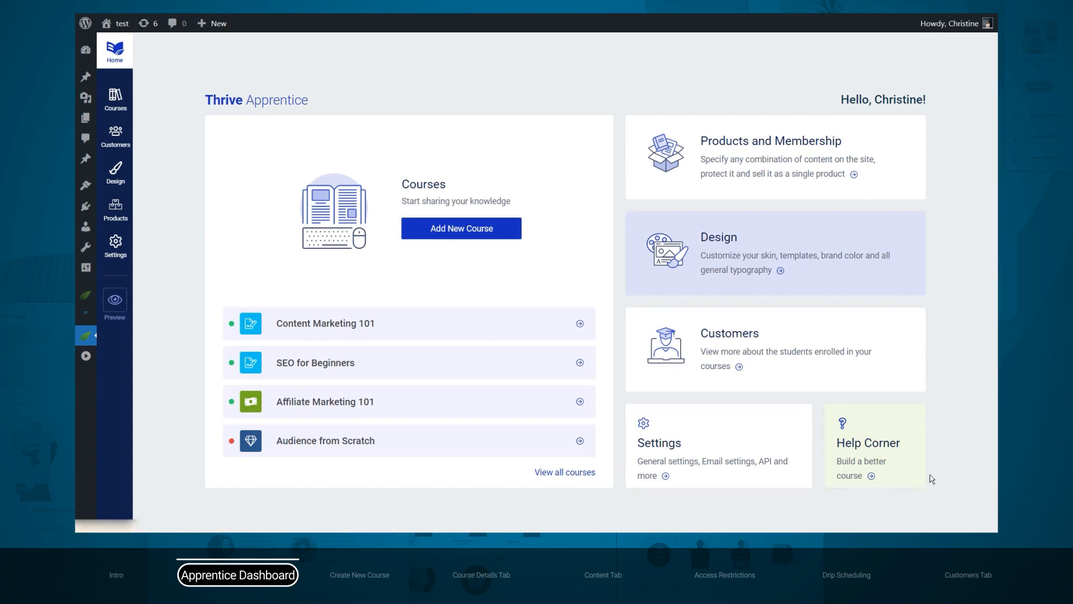
click(865, 433)
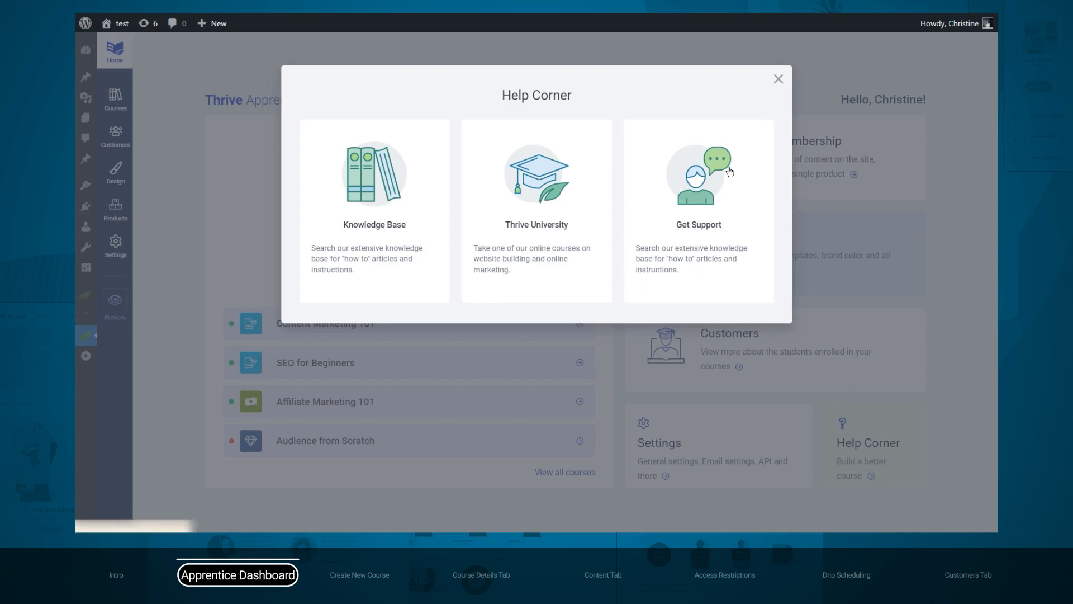
click(774, 78)
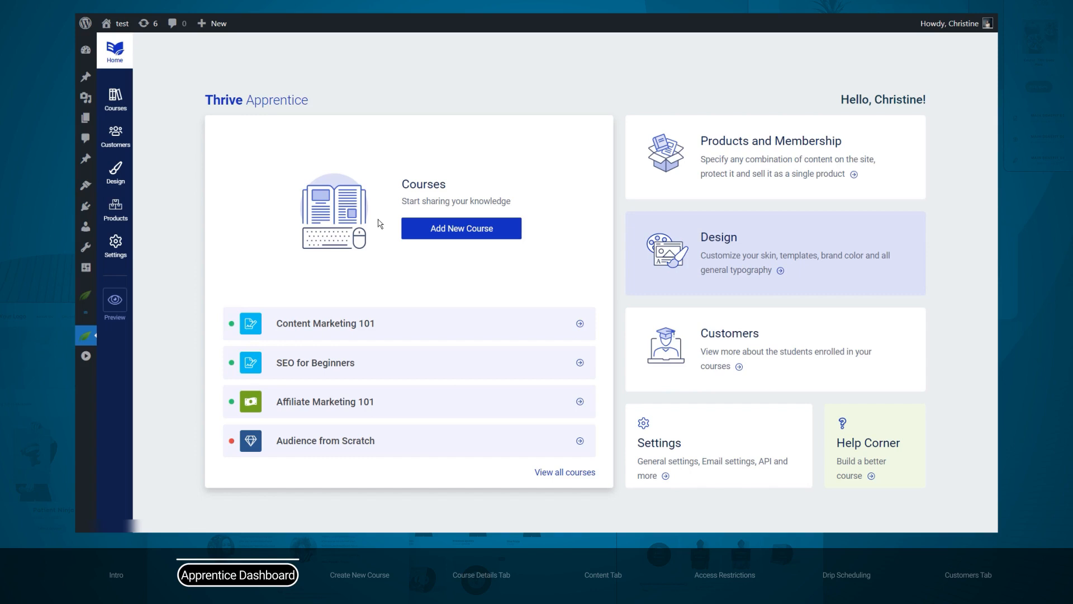
Open the course list and reorder it so Affiliate Marketing 101 comes before SEO for Beginners
click(116, 107)
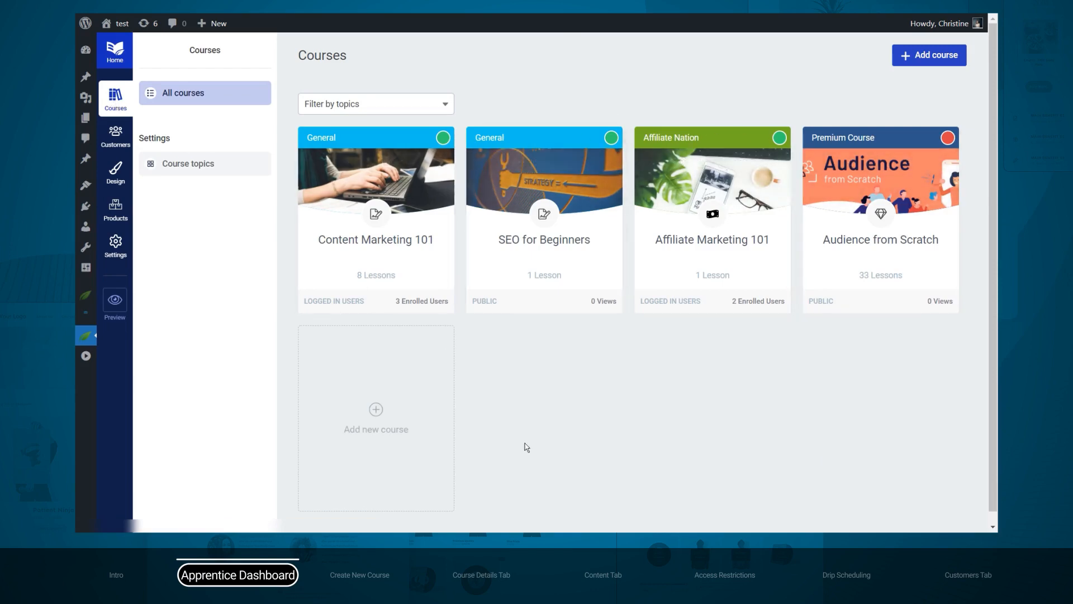
mouse_move(848, 282)
mouse_move(373, 275)
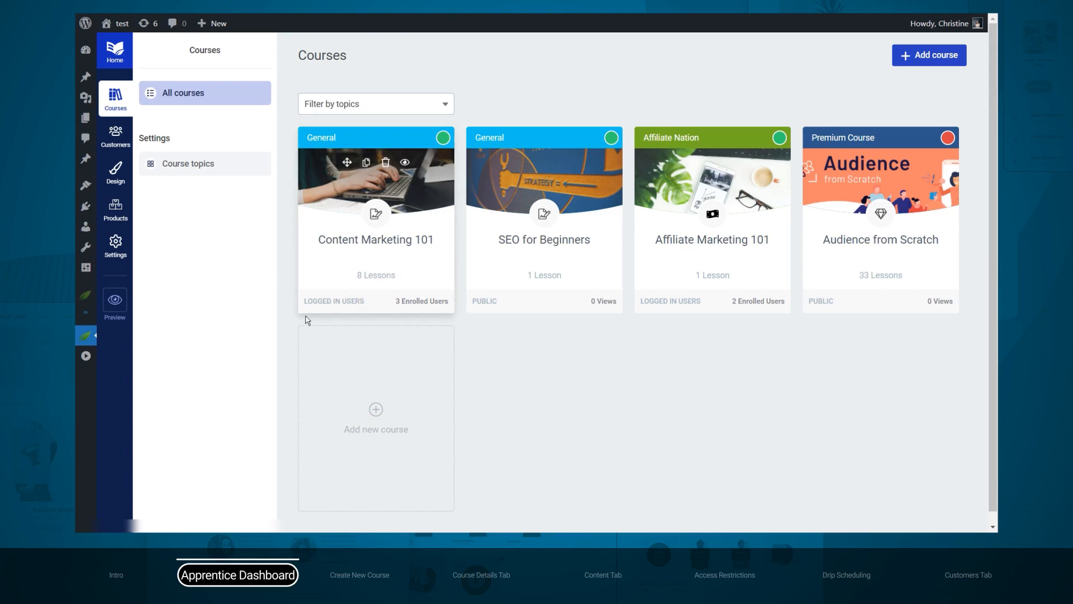
mouse_move(437, 312)
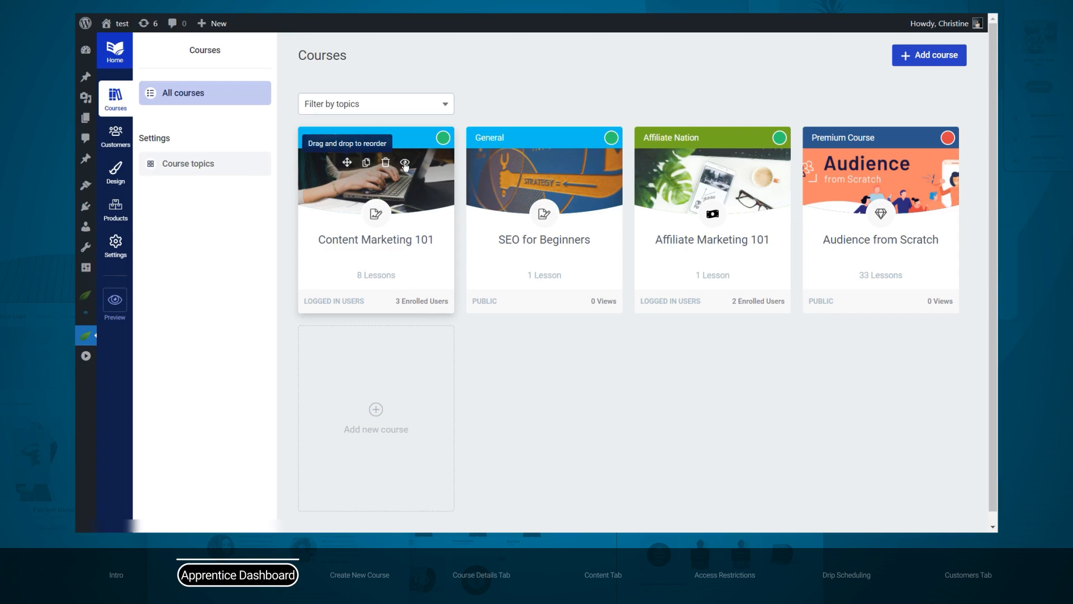
mouse_move(487, 165)
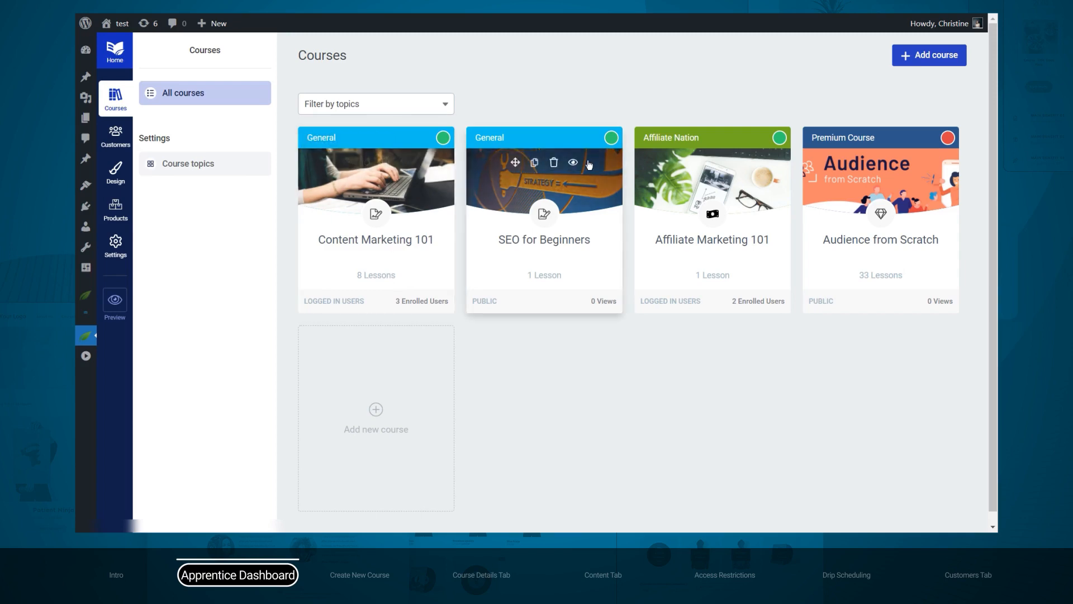
mouse_move(691, 170)
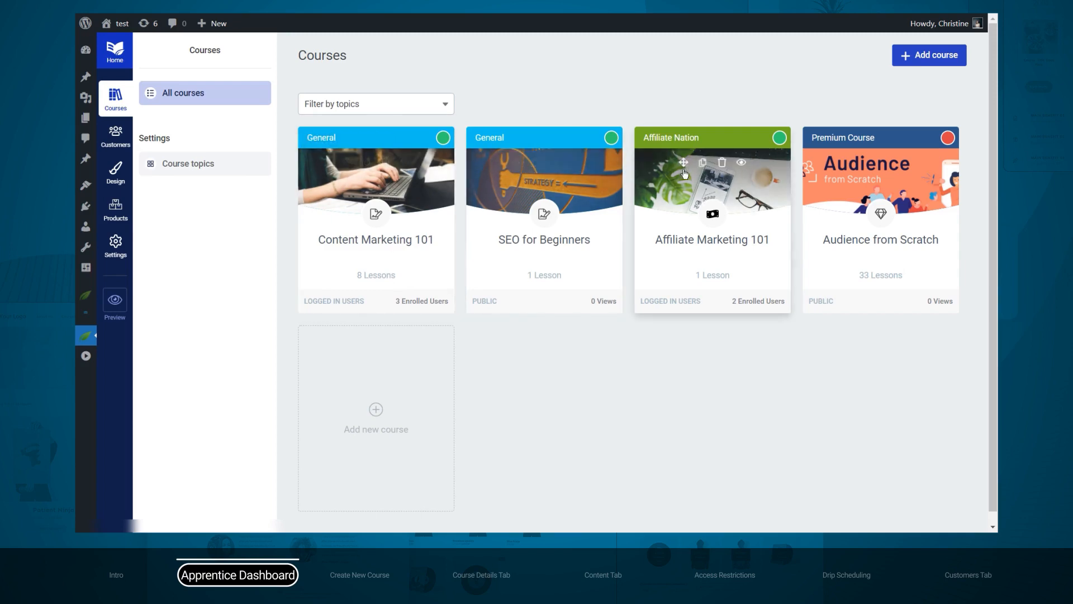
drag(515, 163, 252, 139)
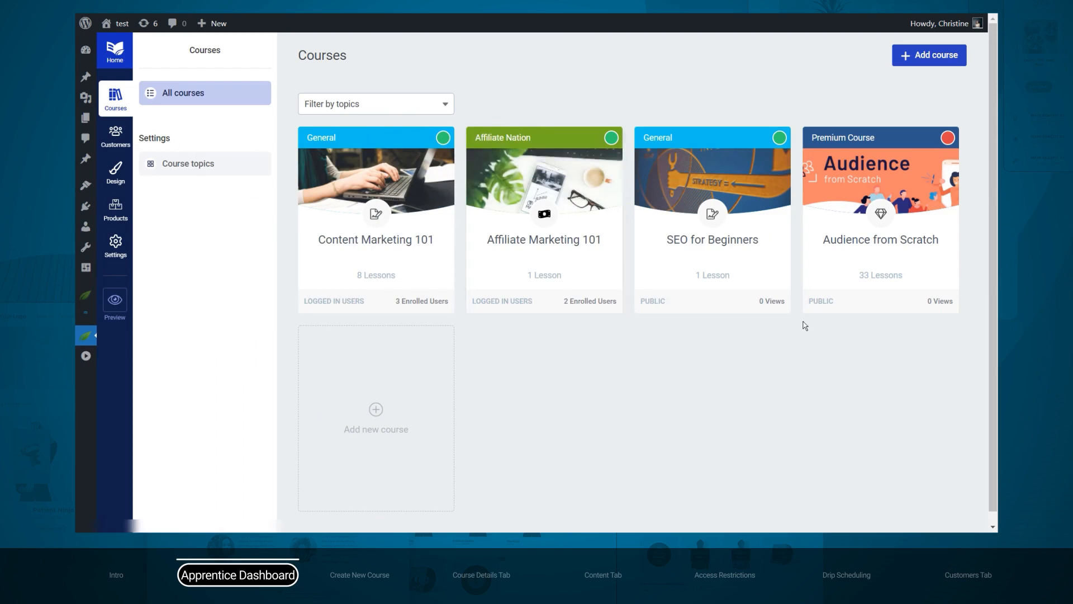
Filter the course list by the Premium Course topic and look over the matching courses
click(400, 105)
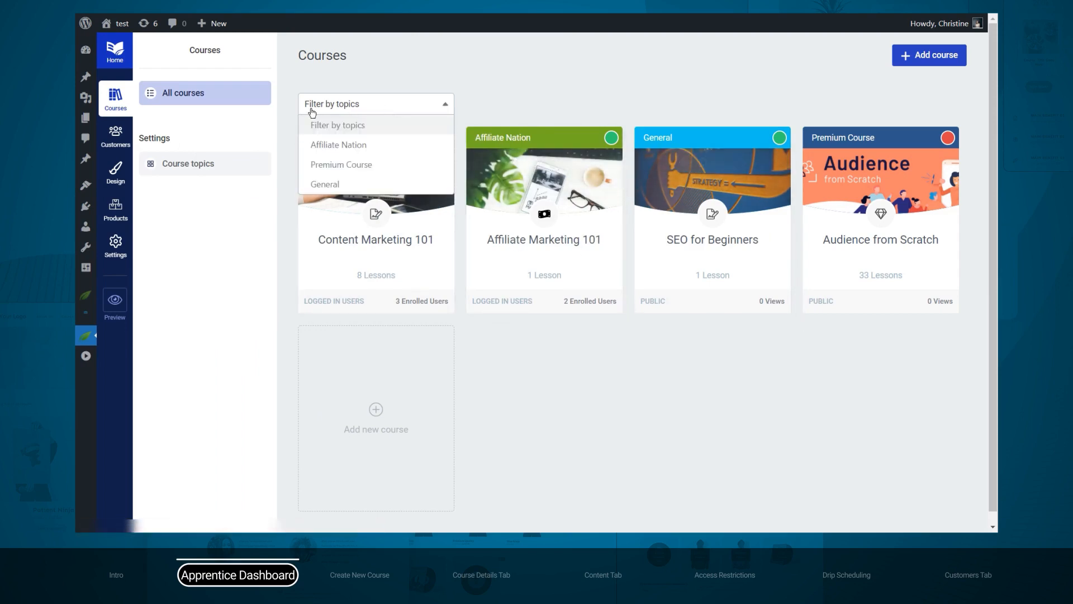
click(336, 167)
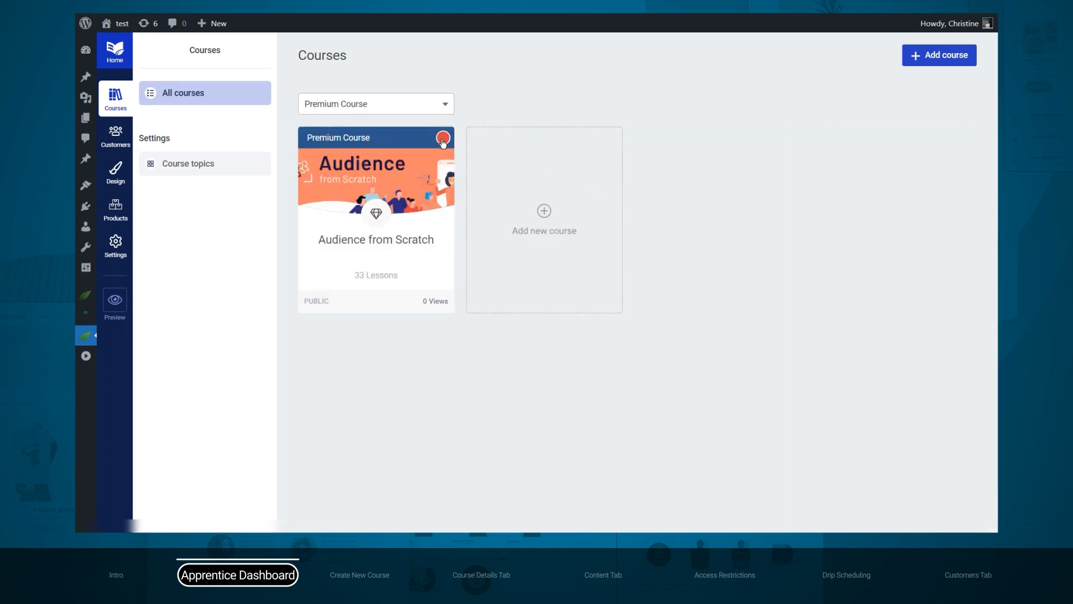
mouse_move(331, 239)
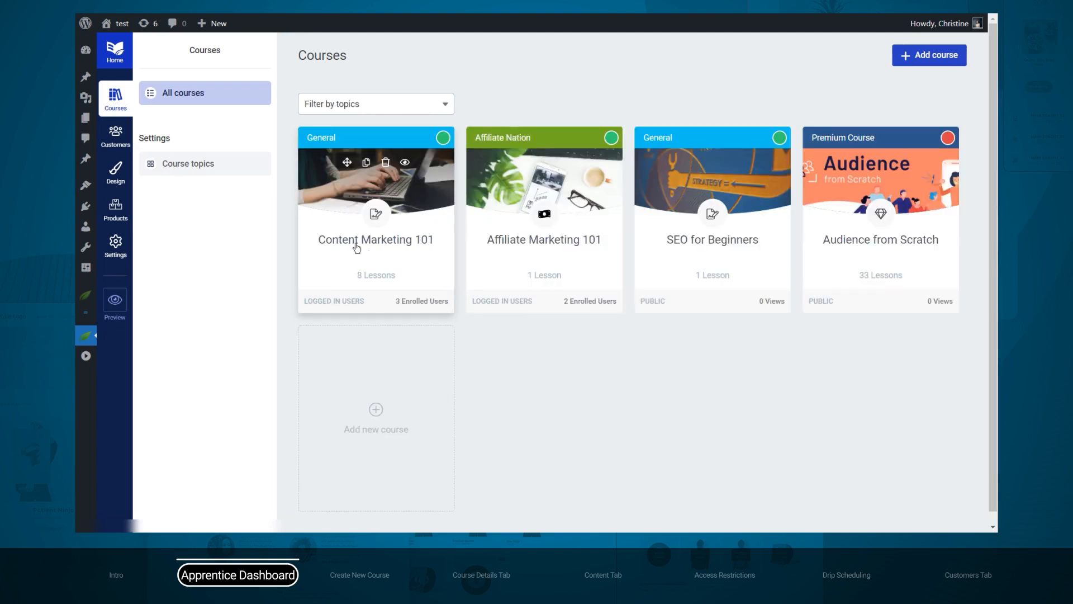
View the course topics settings, then examine the details page of the Content Marketing 101 course
click(179, 169)
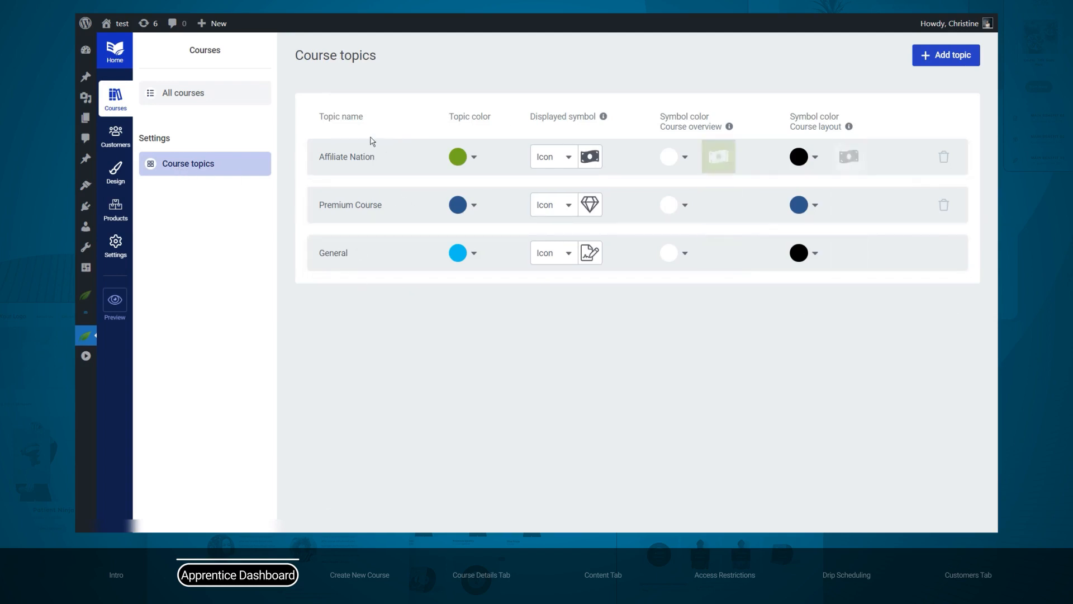
click(161, 101)
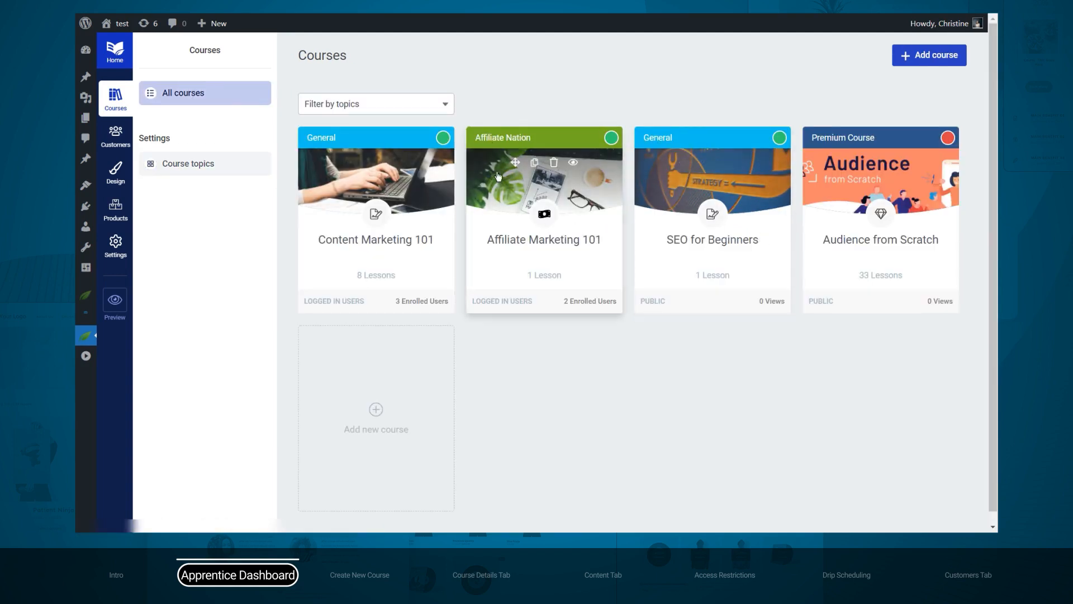
click(396, 194)
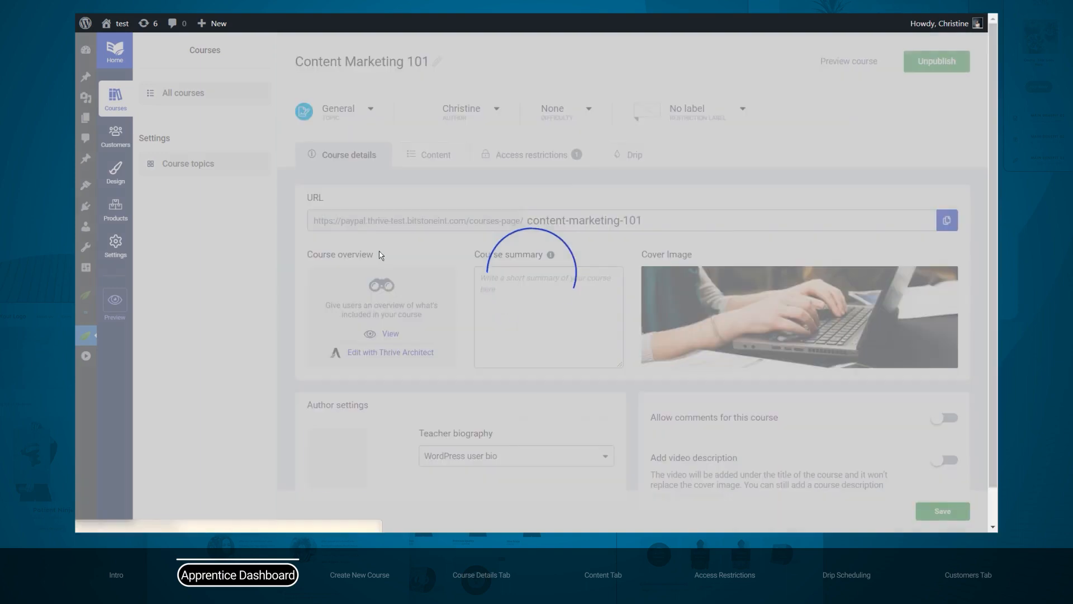
scroll(380, 254, down, 1)
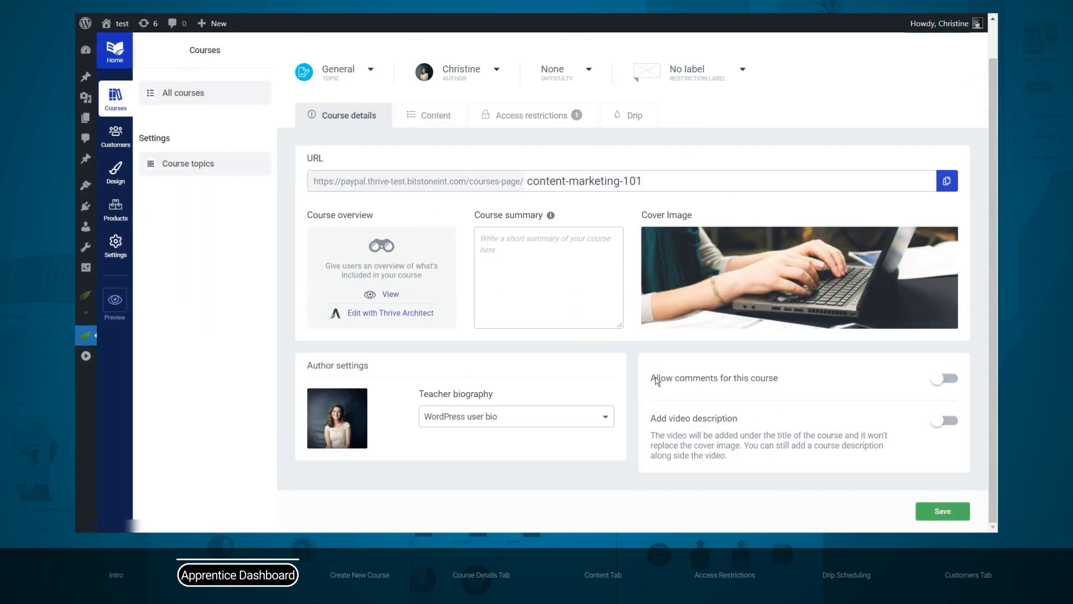
click(949, 514)
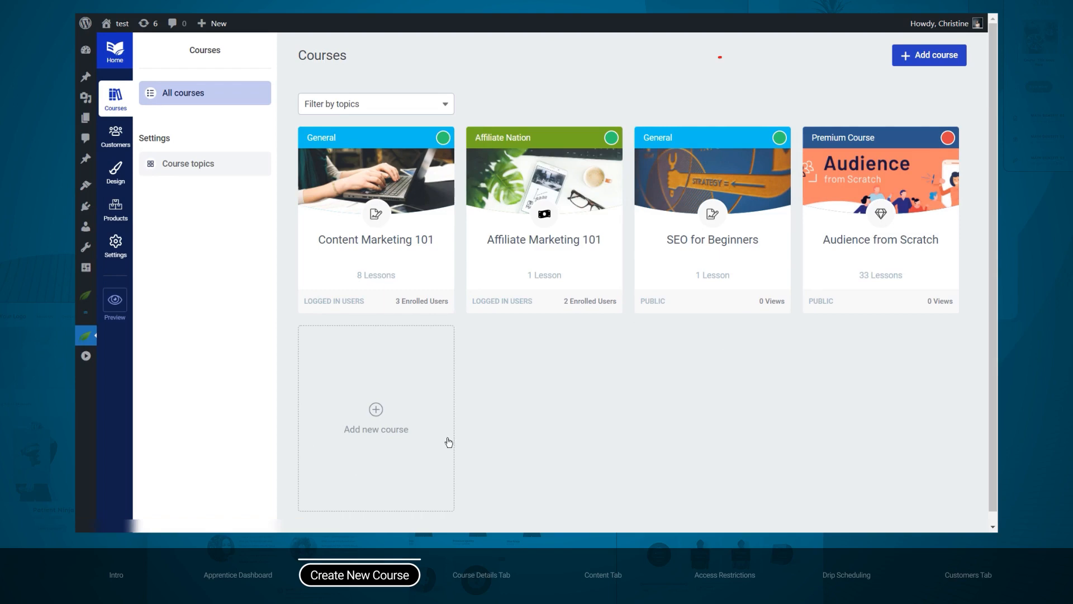
Start a new course and name it "Become a Yoga Teacher in 10 Days"
click(930, 57)
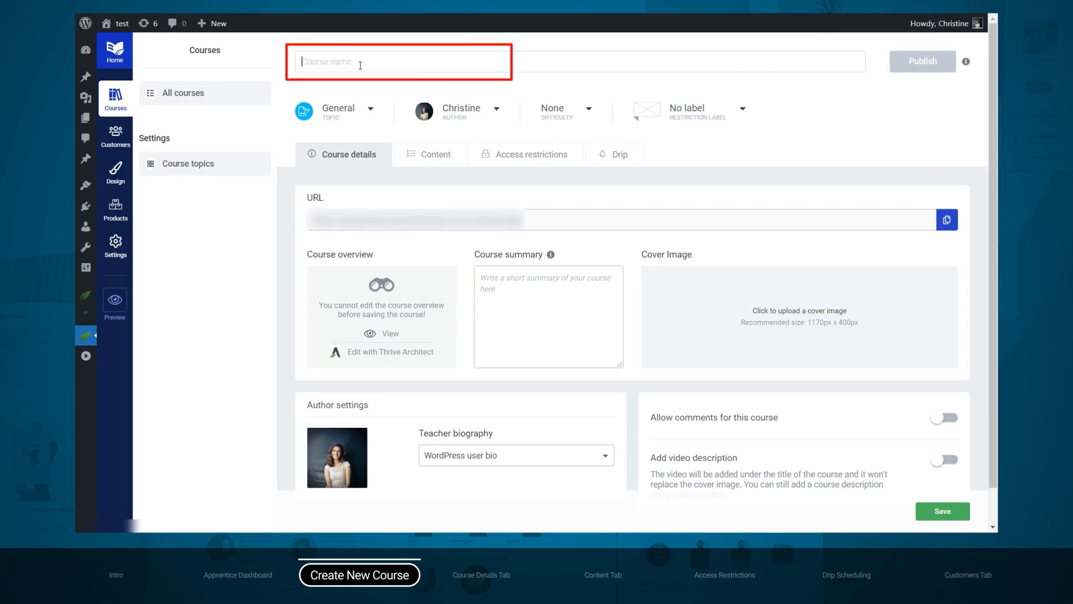
text(Become a Yoga Teacher in 10 Days)
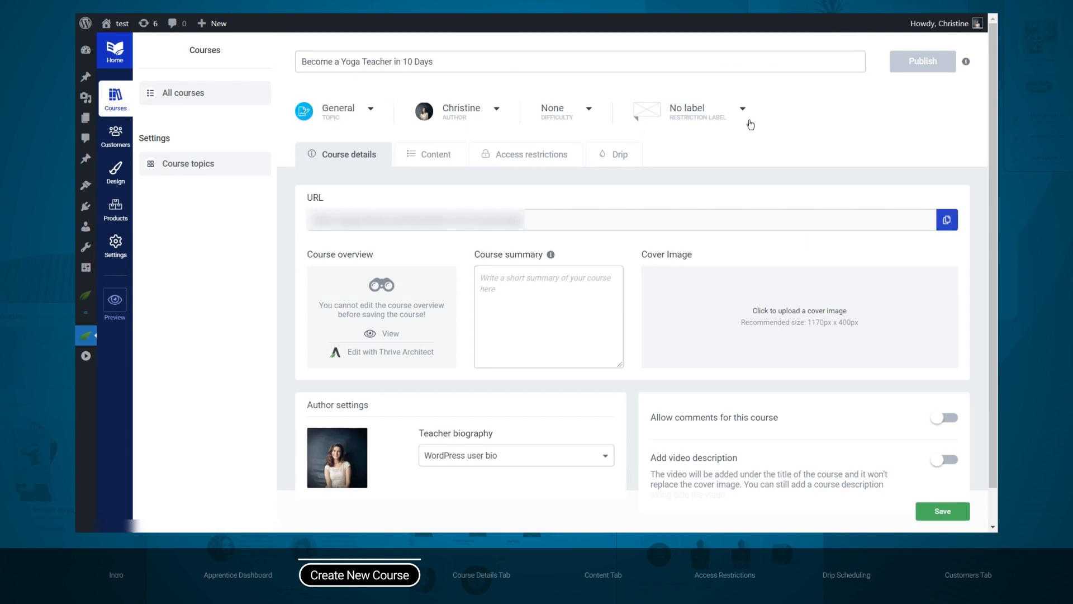
Add a new course topic named "Health & Fitness Course"
click(371, 111)
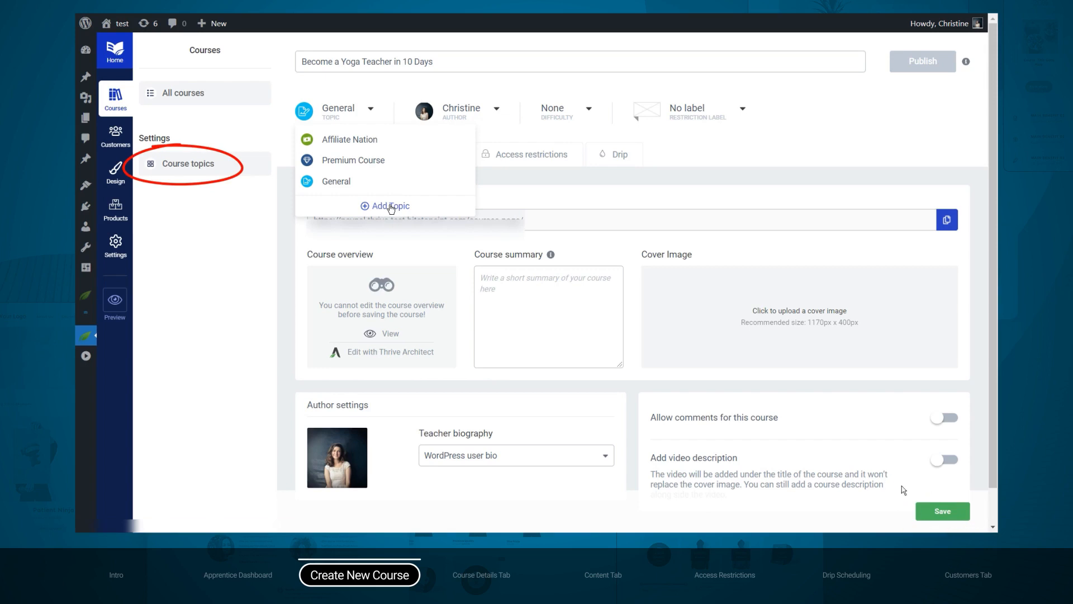
click(391, 207)
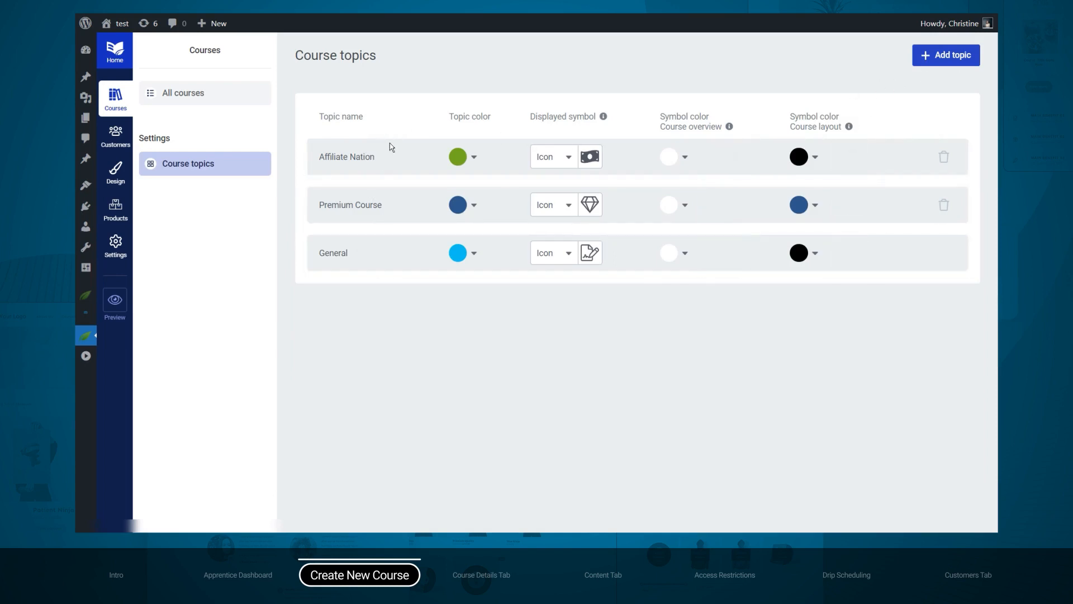
click(931, 66)
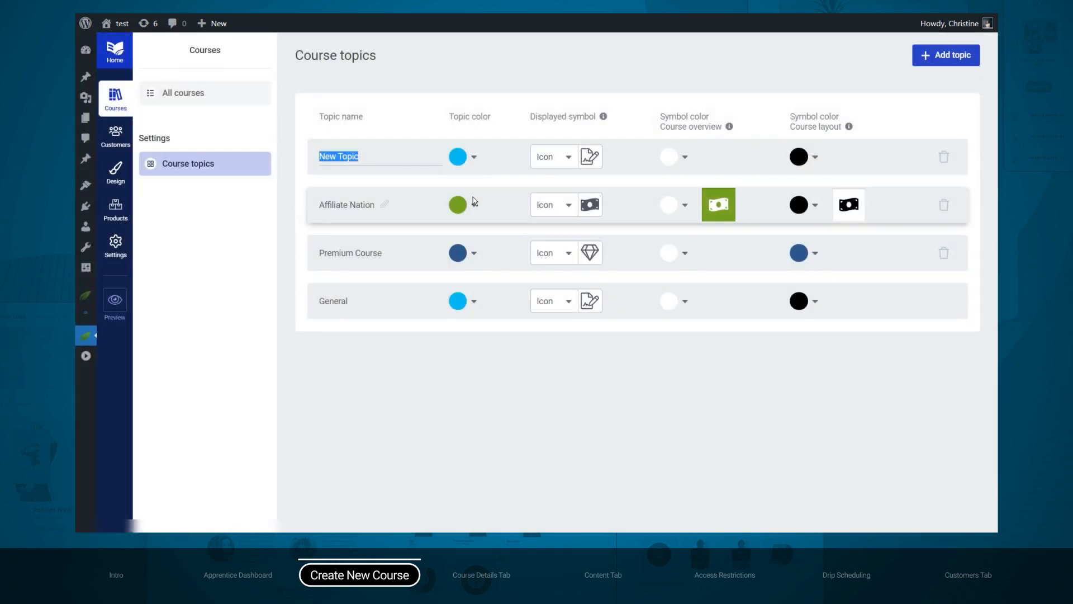
text(Health & Fitness Course)
key(Return)
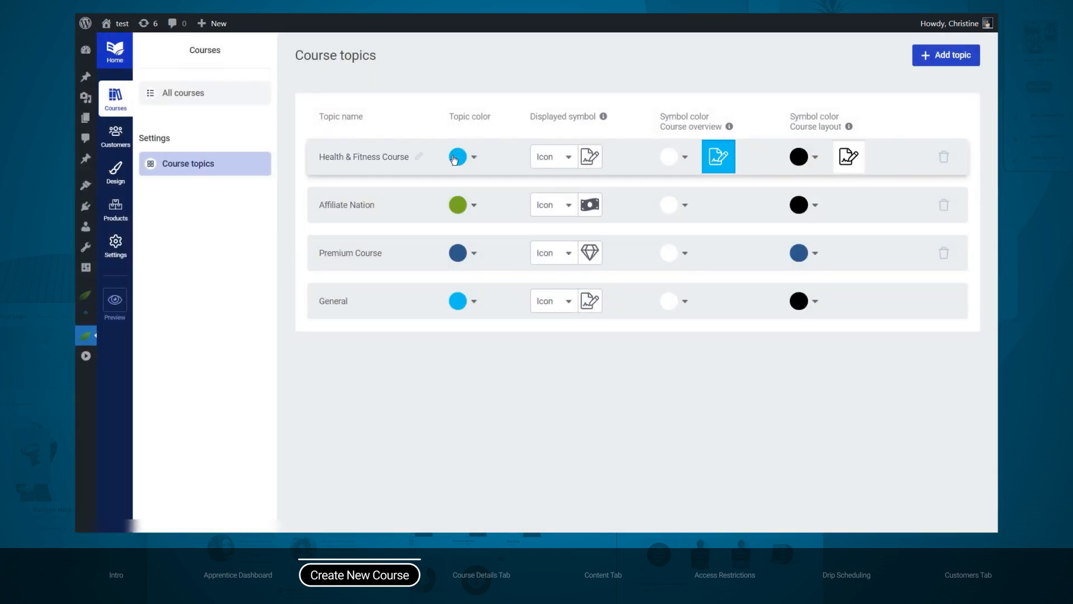
Set the Health & Fitness Course topic color to orange
click(474, 159)
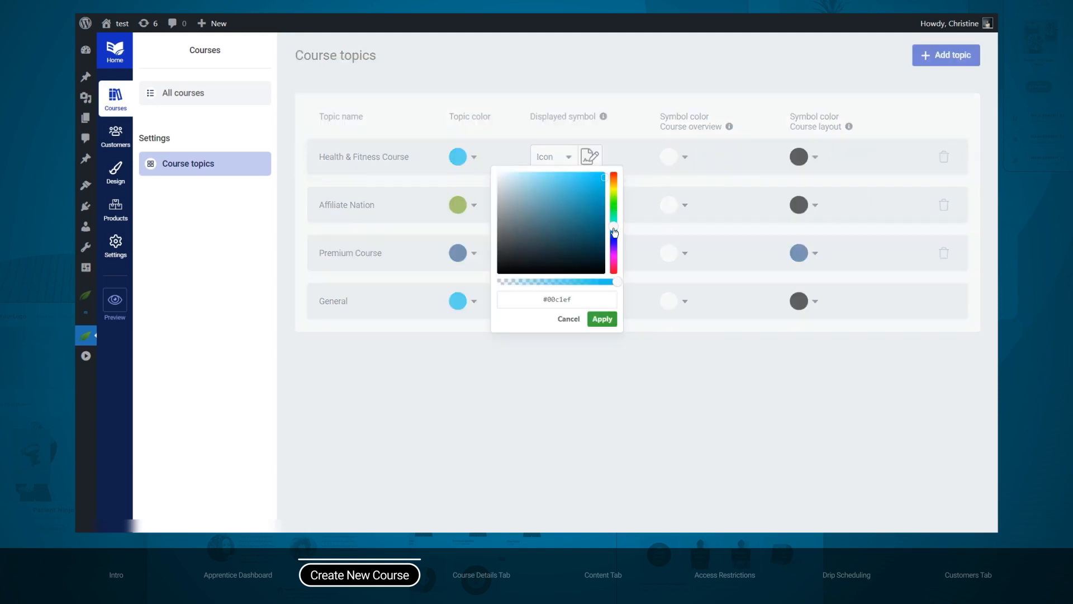
drag(614, 228, 616, 202)
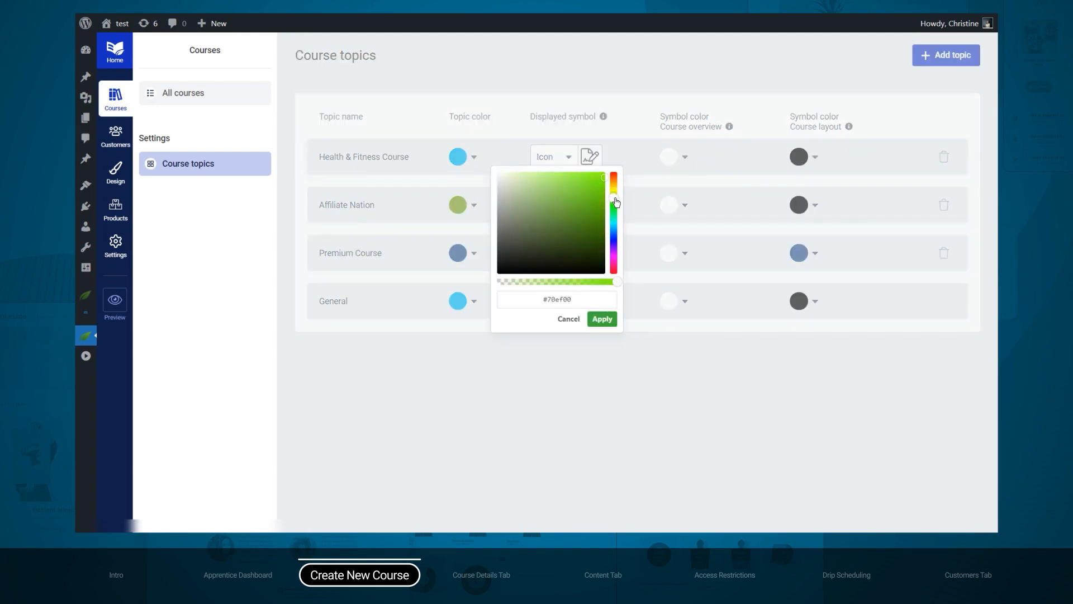
drag(558, 187, 544, 178)
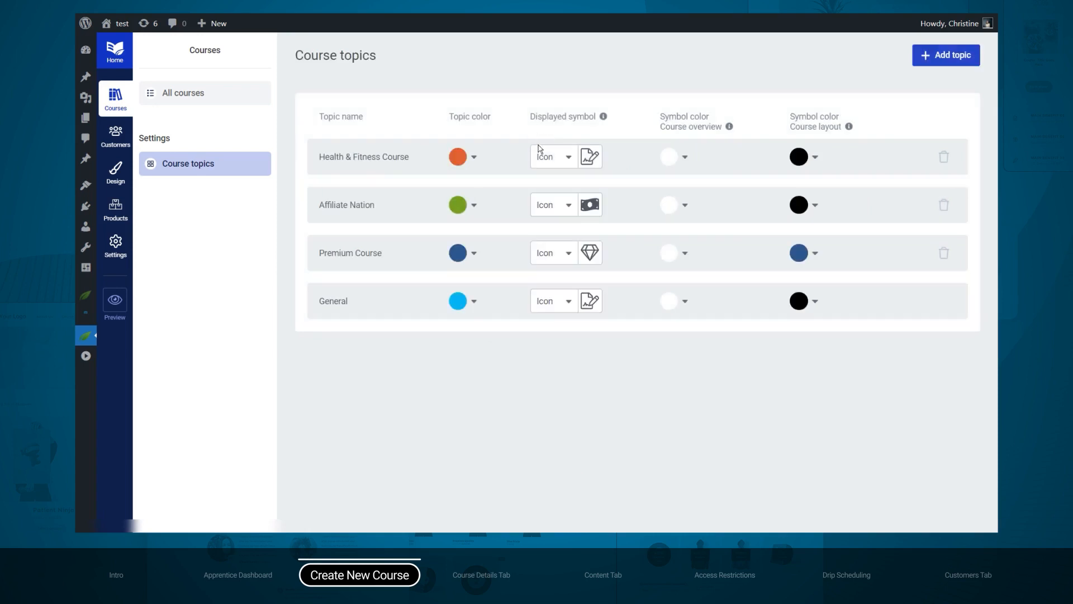
Keep Icon as the Health & Fitness Course symbol type and choose the weightlifter icon from the library by searching for "sport"
click(551, 157)
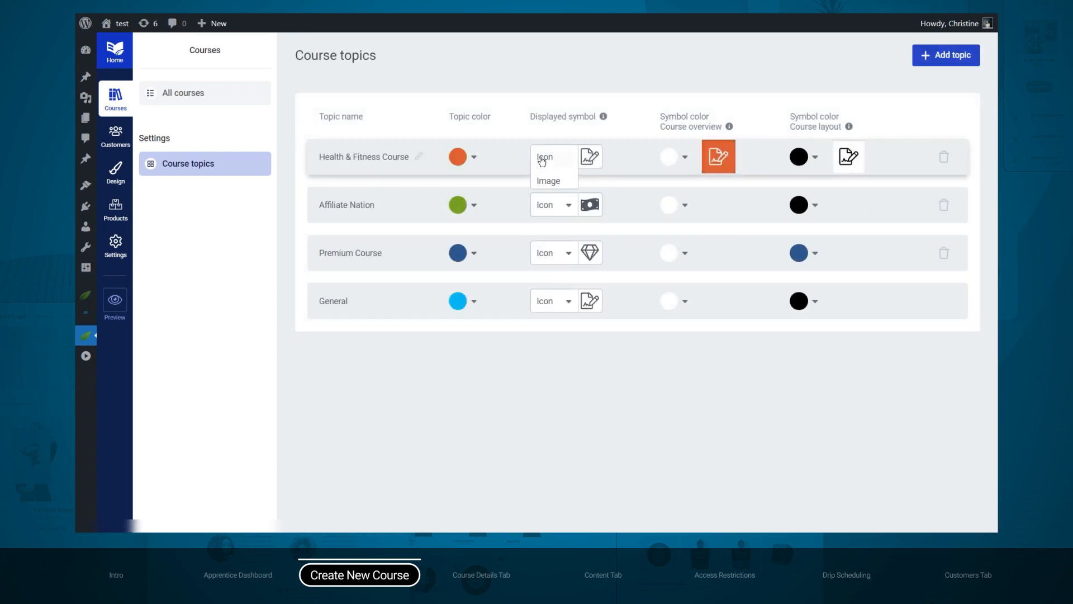
click(527, 163)
click(551, 159)
click(586, 158)
click(589, 158)
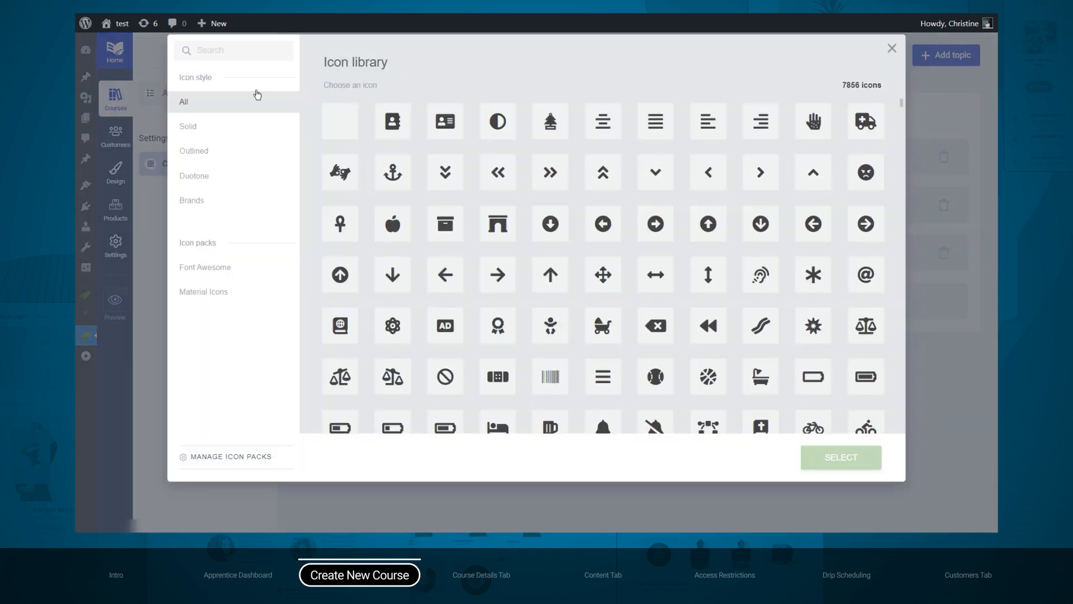
text(sport)
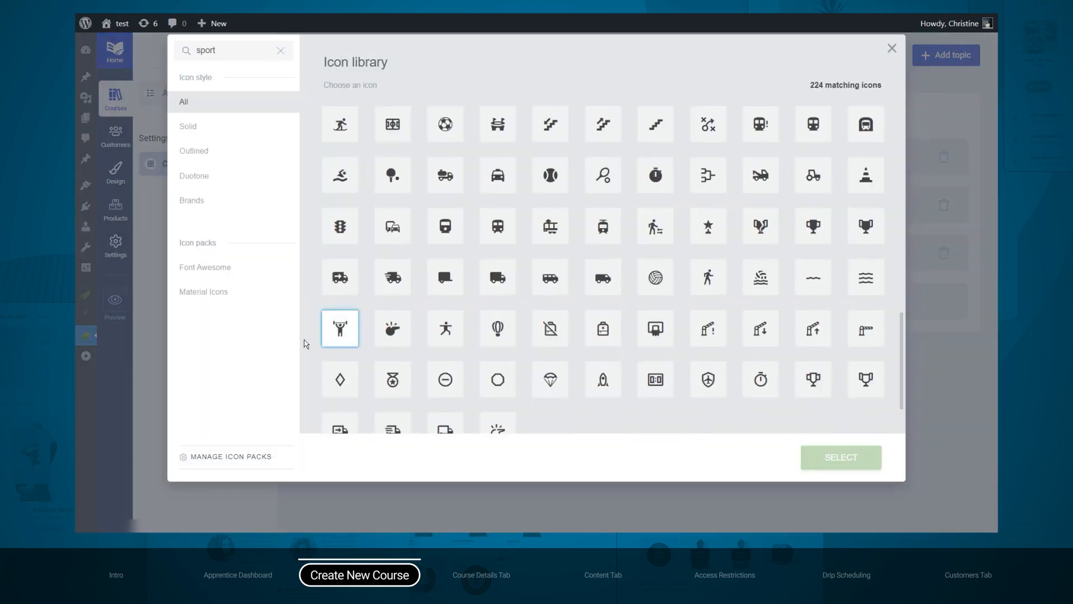
click(338, 327)
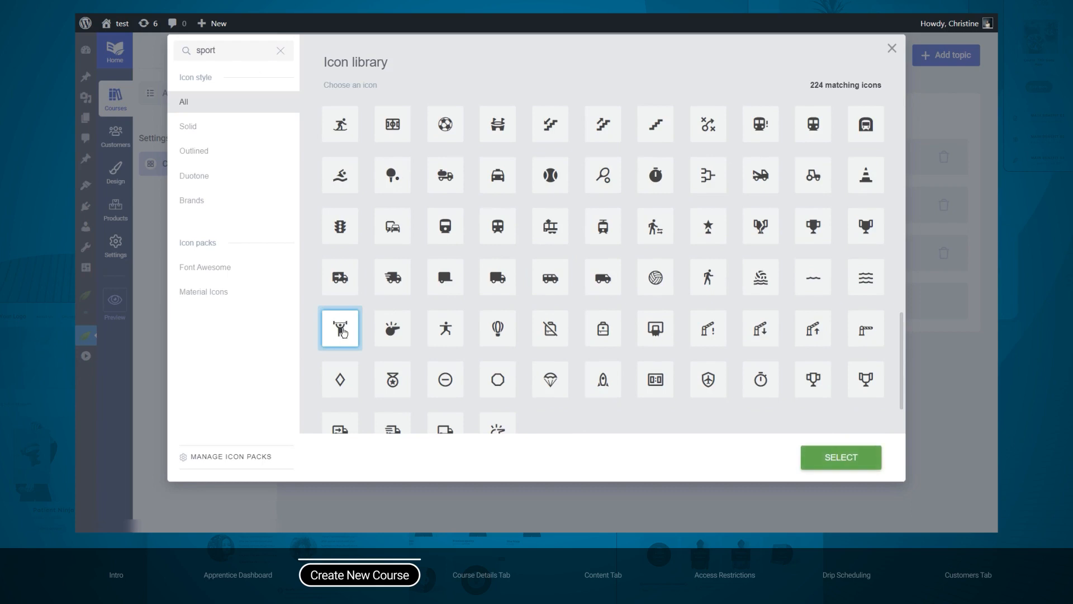
click(863, 461)
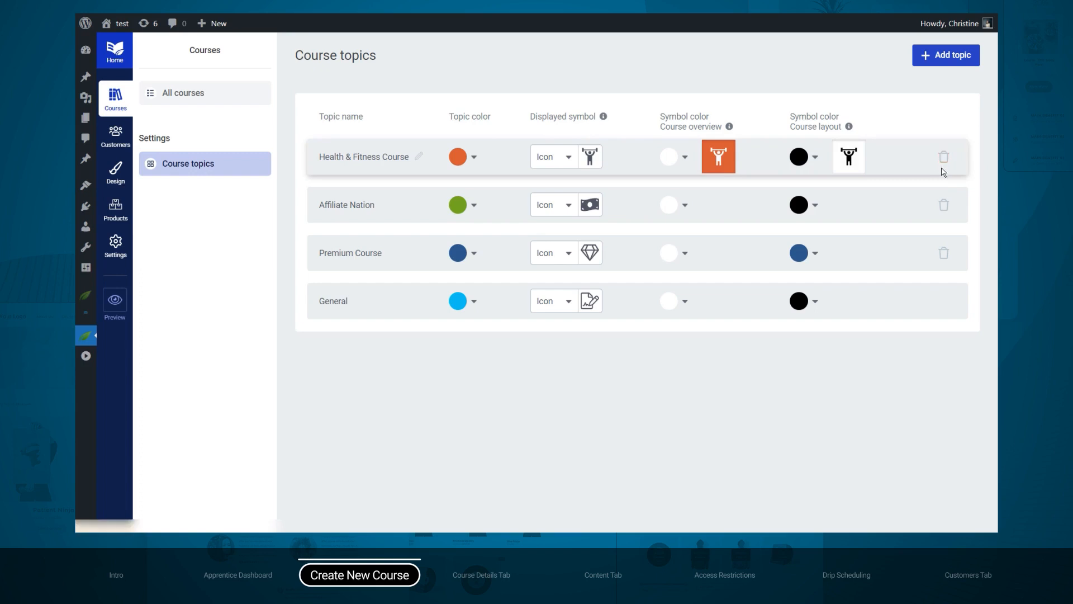
Return to the yoga teacher course and assign it the Health & Fitness Course topic
click(183, 92)
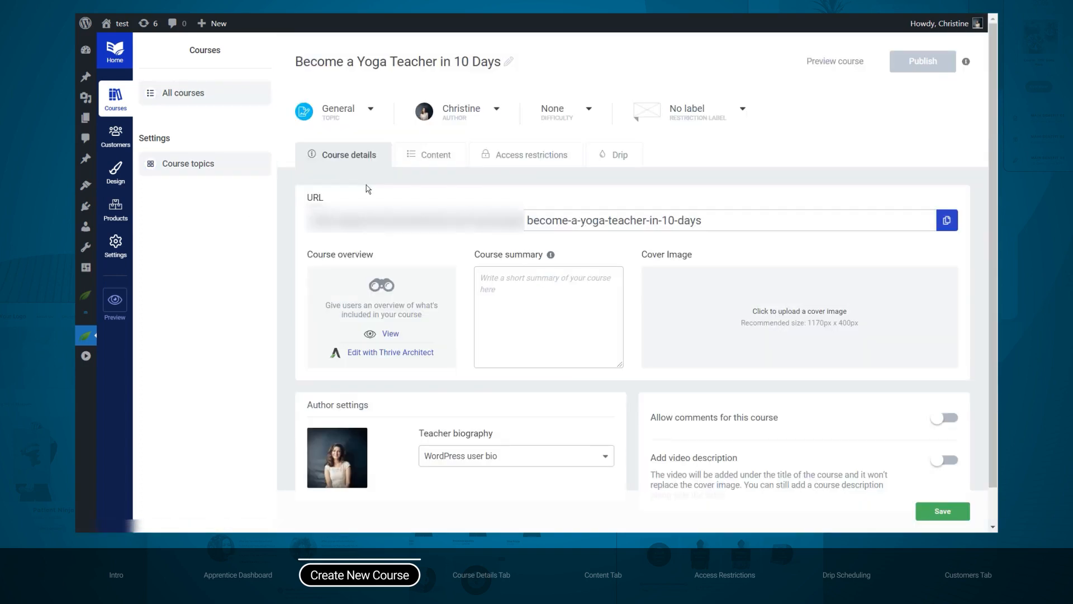
click(369, 111)
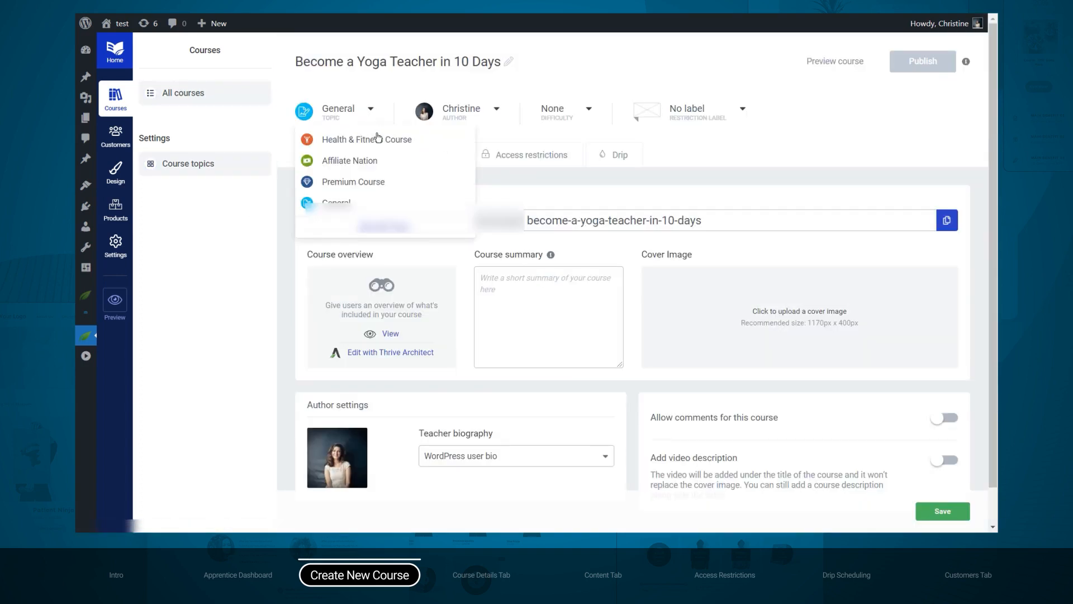
click(377, 139)
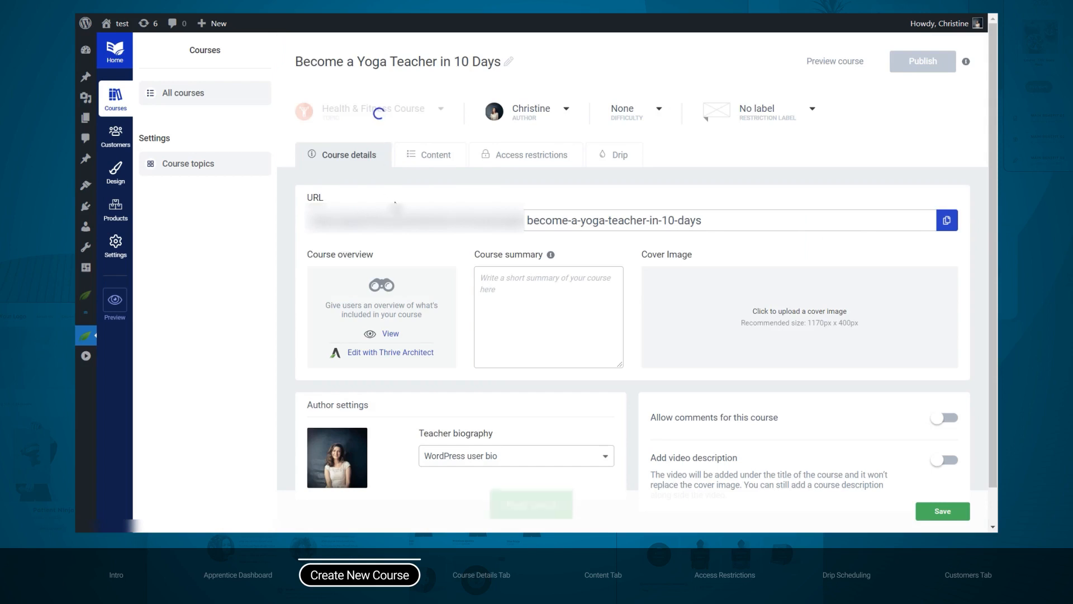
Check the course author selection, set the difficulty to Easy and apply the ONLY FOR LOGGED-IN USERS restriction label
click(516, 115)
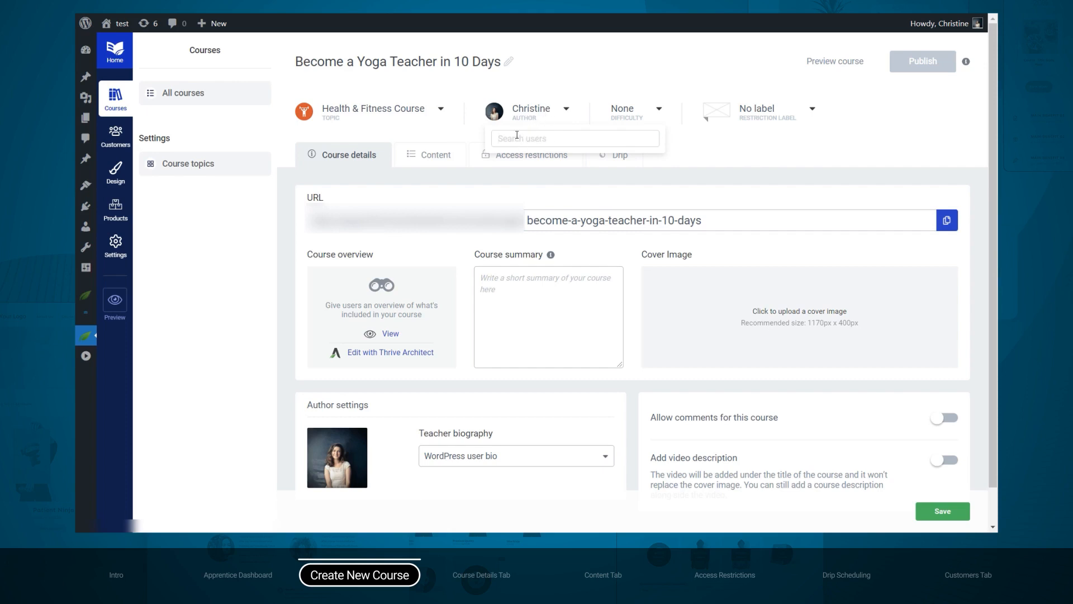
click(566, 108)
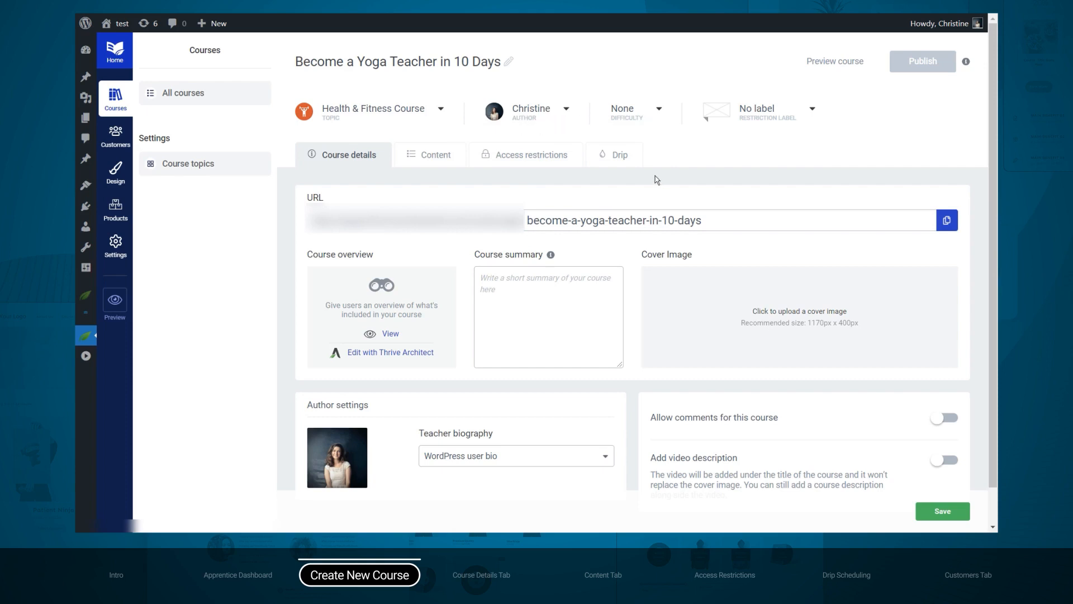
click(659, 110)
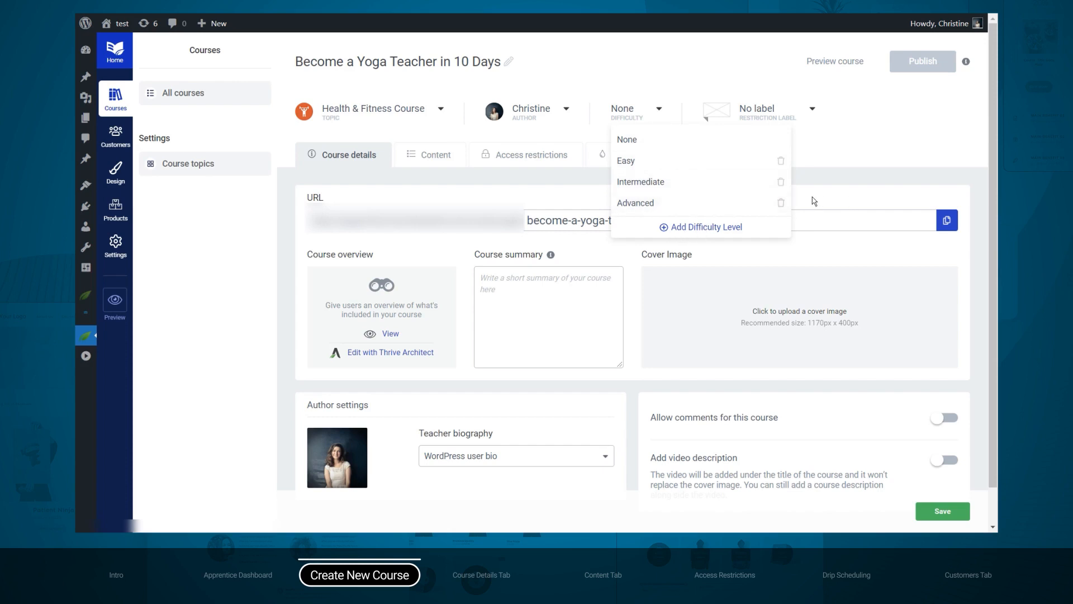
click(783, 161)
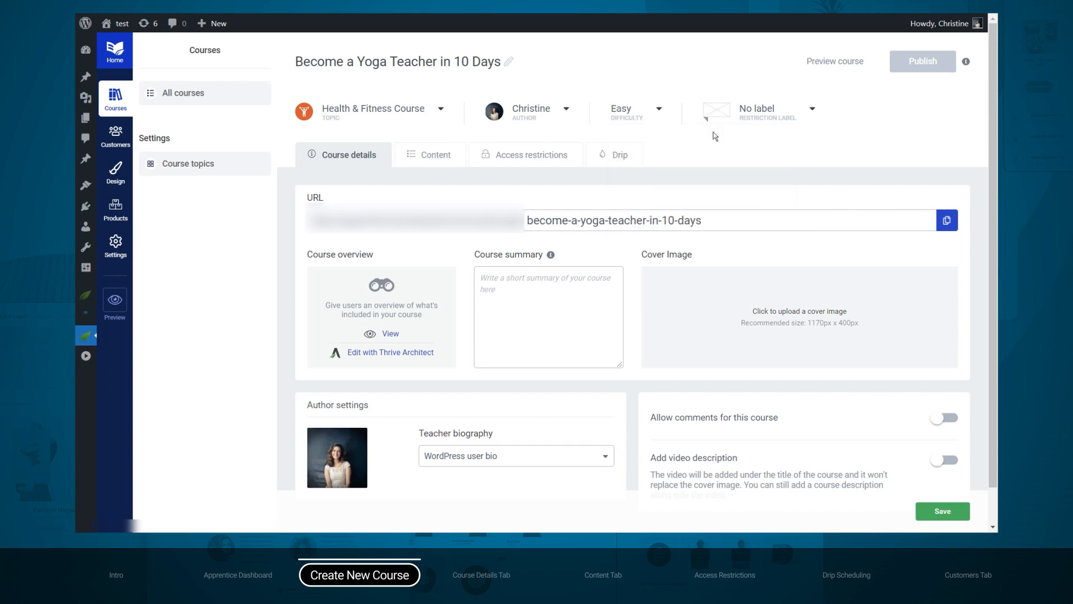
click(803, 117)
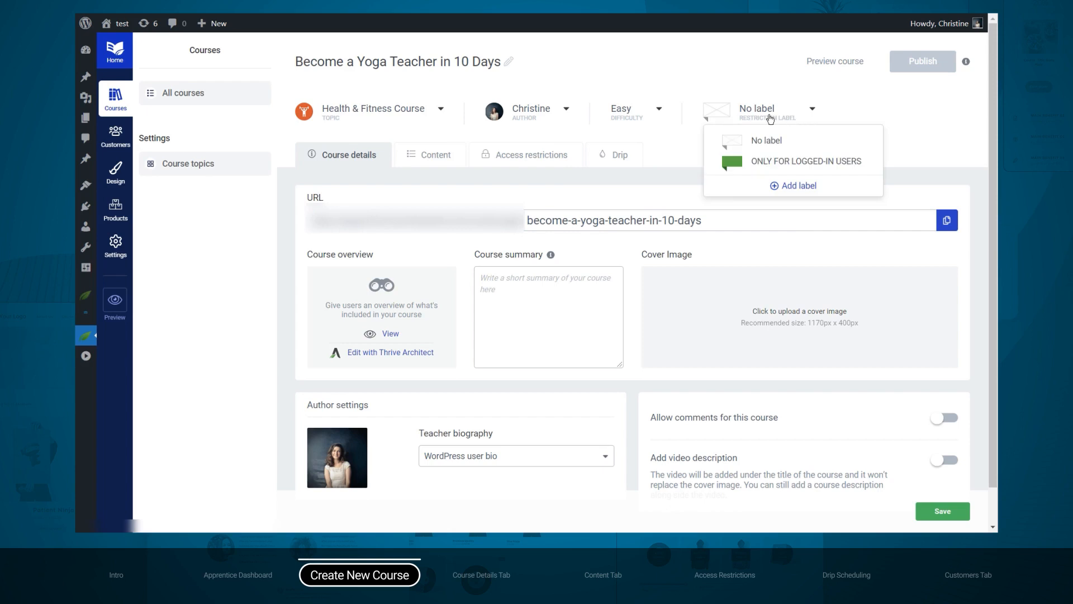
click(762, 165)
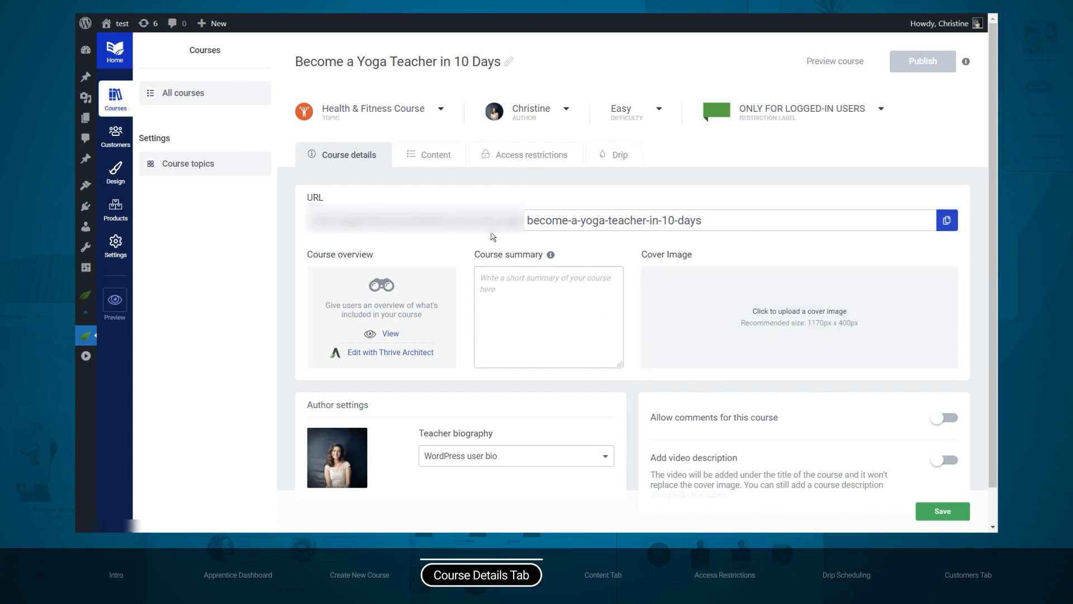
Change the course URL slug to "yoga-course" and enter the course summary "Become the best yoga teacher in only 10 days!"
drag(528, 220, 754, 220)
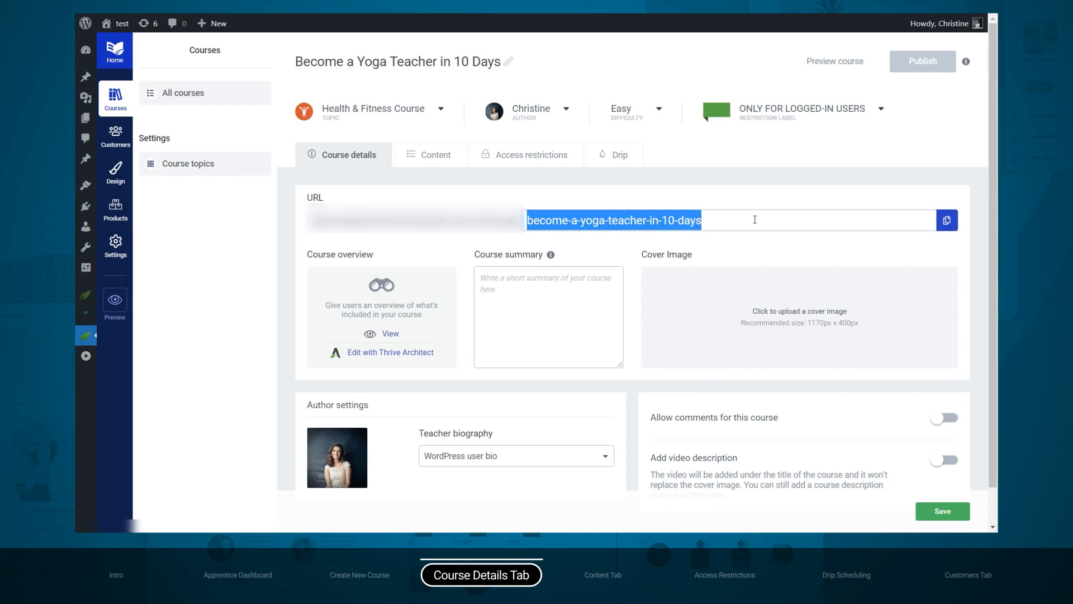
text(yoga-course)
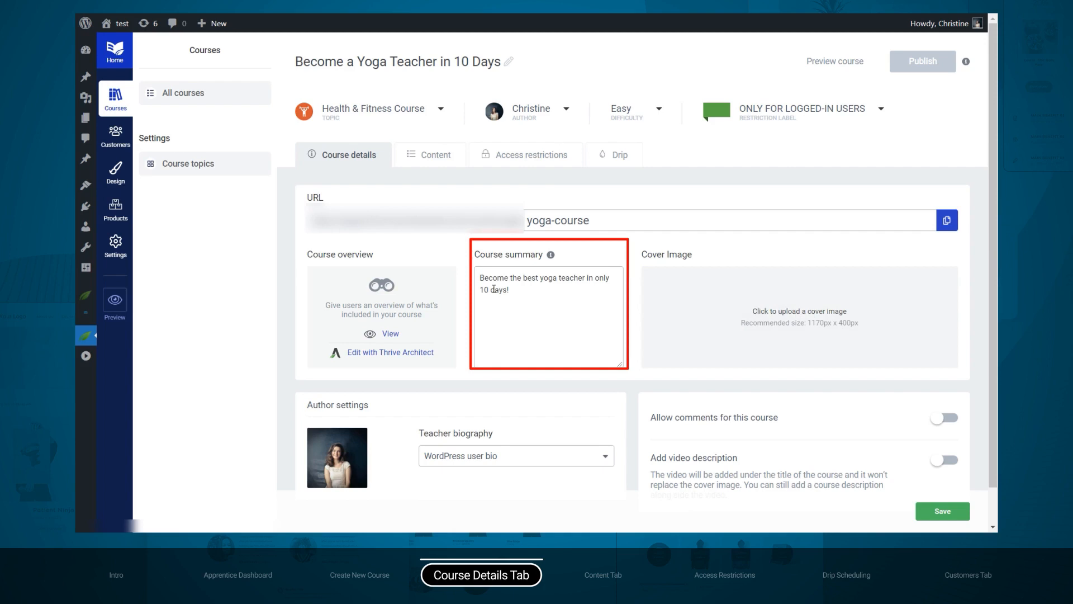
Upload the image of a dog on a blue mat in a living room as the course cover image
mouse_move(779, 322)
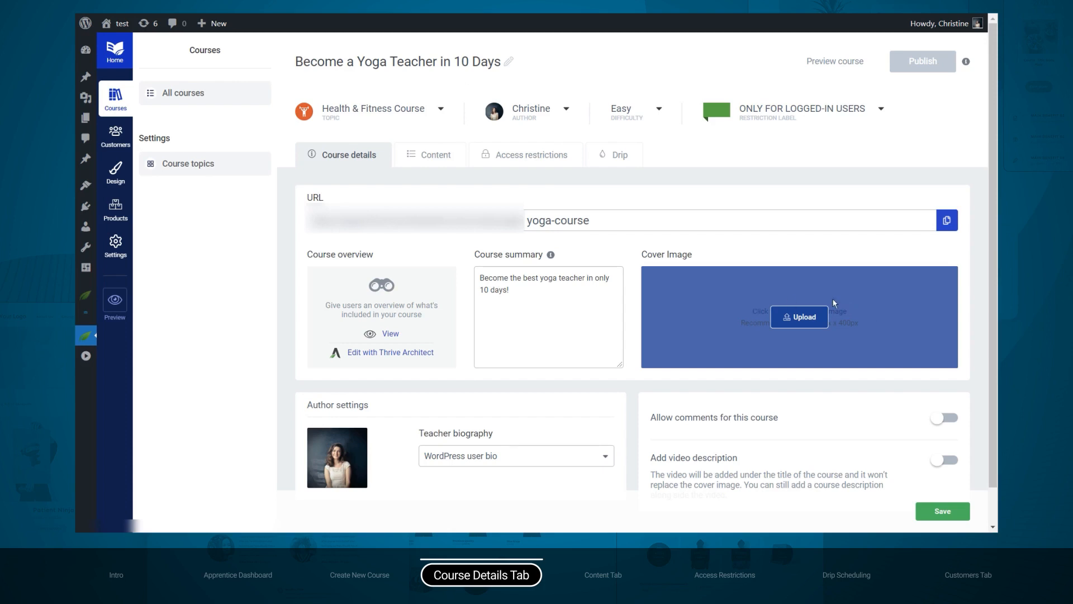
click(803, 319)
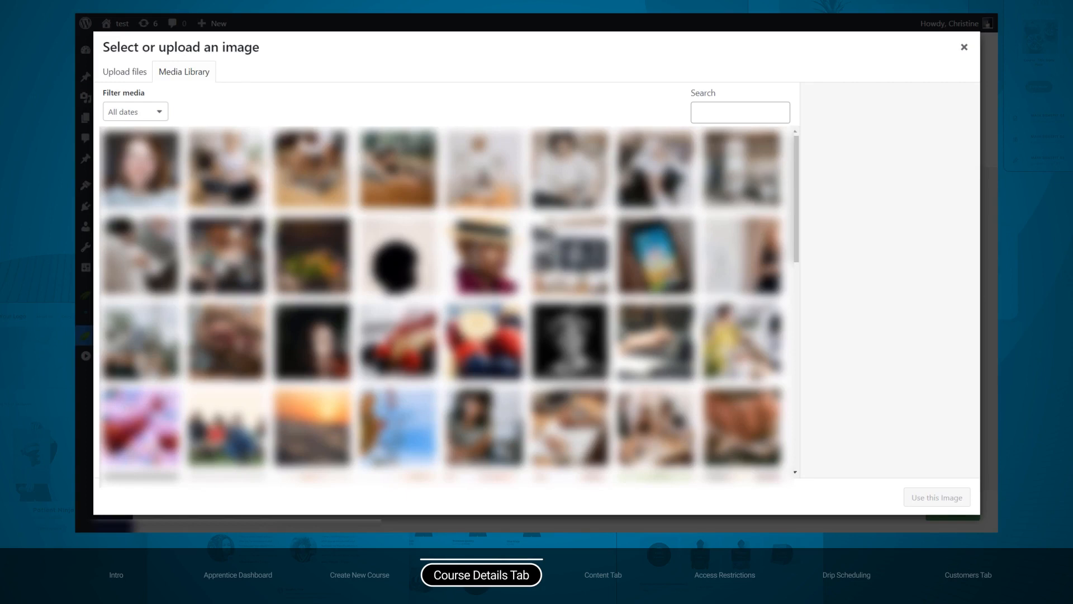
click(130, 71)
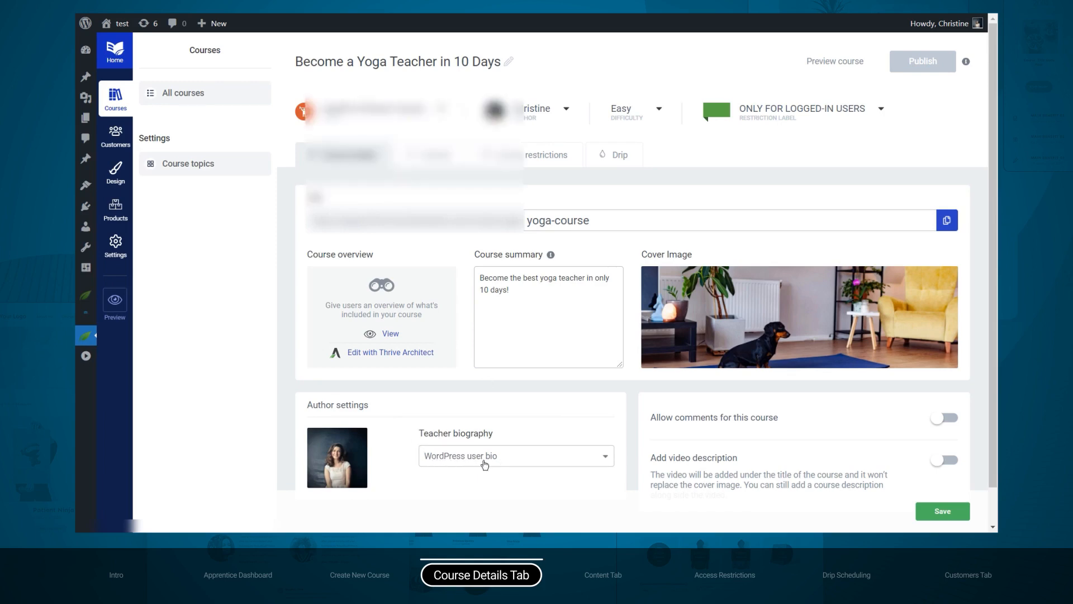
Try a custom teacher biography for this course and restore the WordPress user bio
scroll(535, 459, down, 1)
click(532, 425)
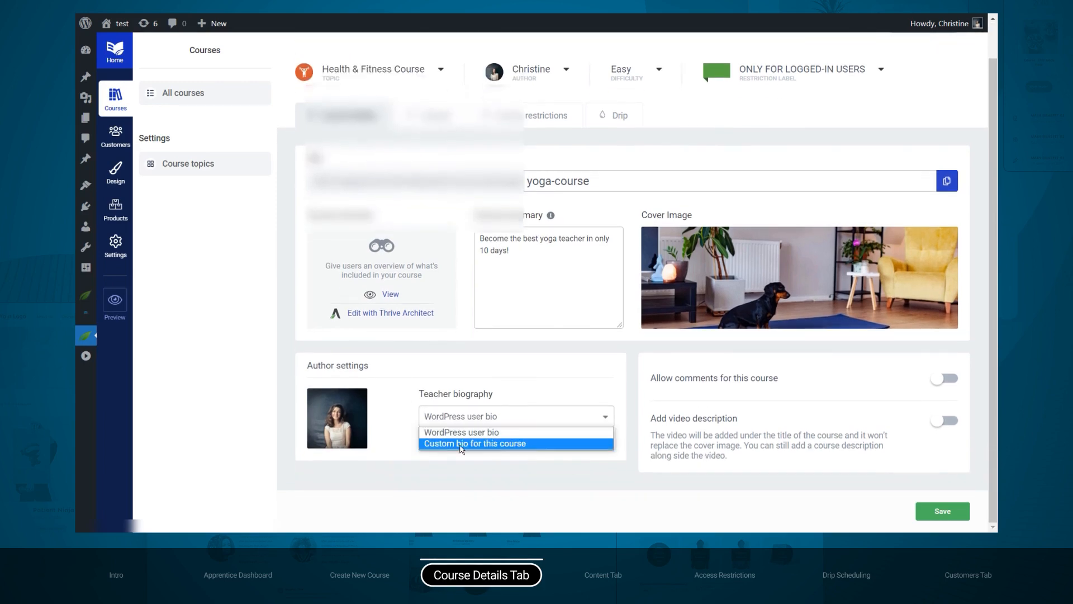
click(514, 443)
scroll(448, 414, down, 3)
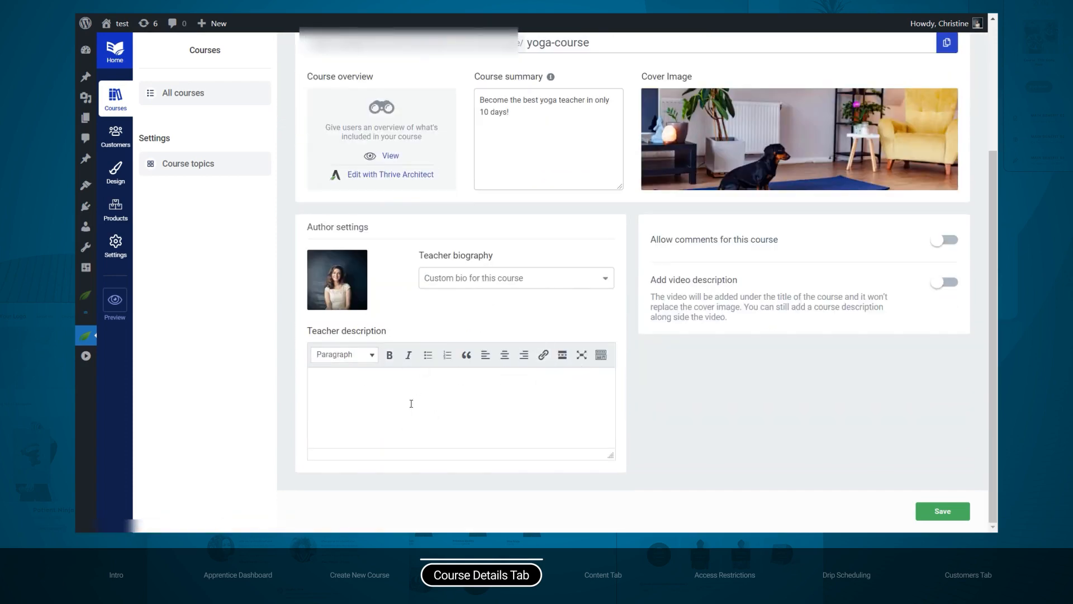
click(470, 282)
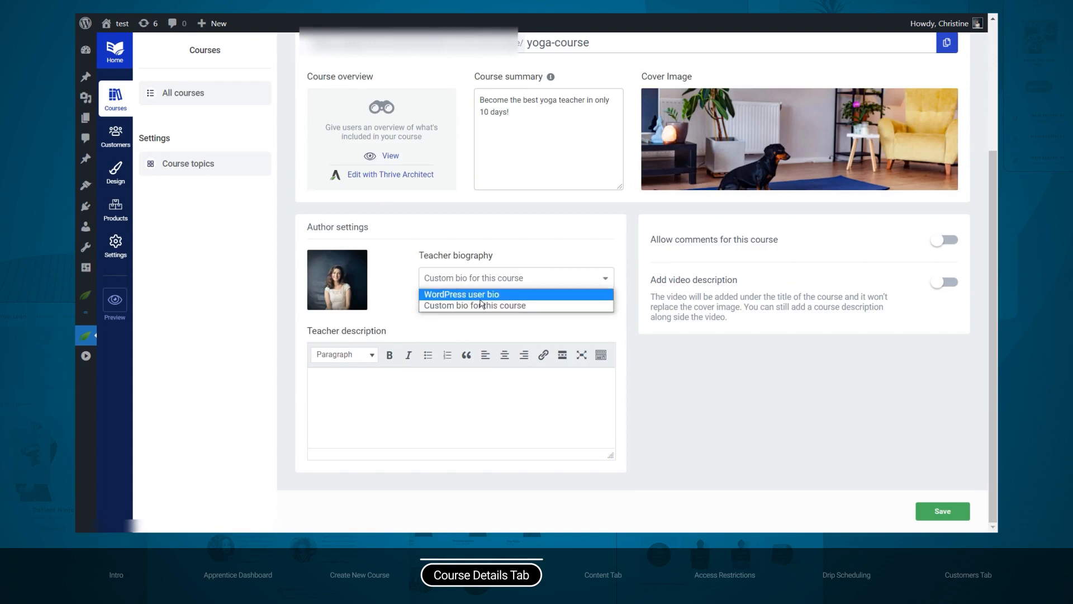
click(472, 291)
mouse_move(356, 423)
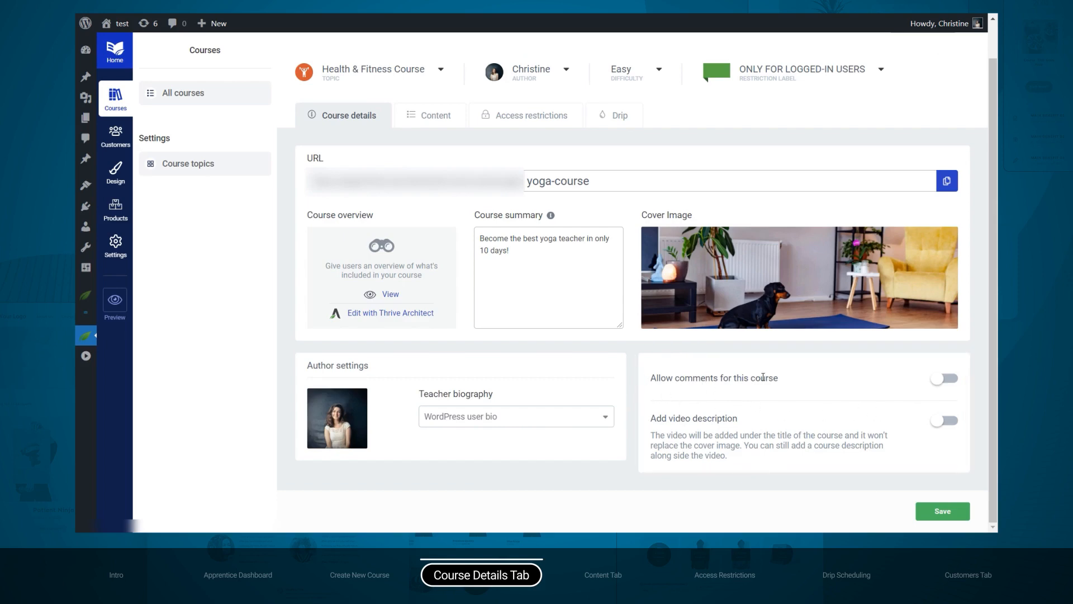
Allow comments for the course and enable a video description with Youtube as the video source
click(944, 380)
click(945, 421)
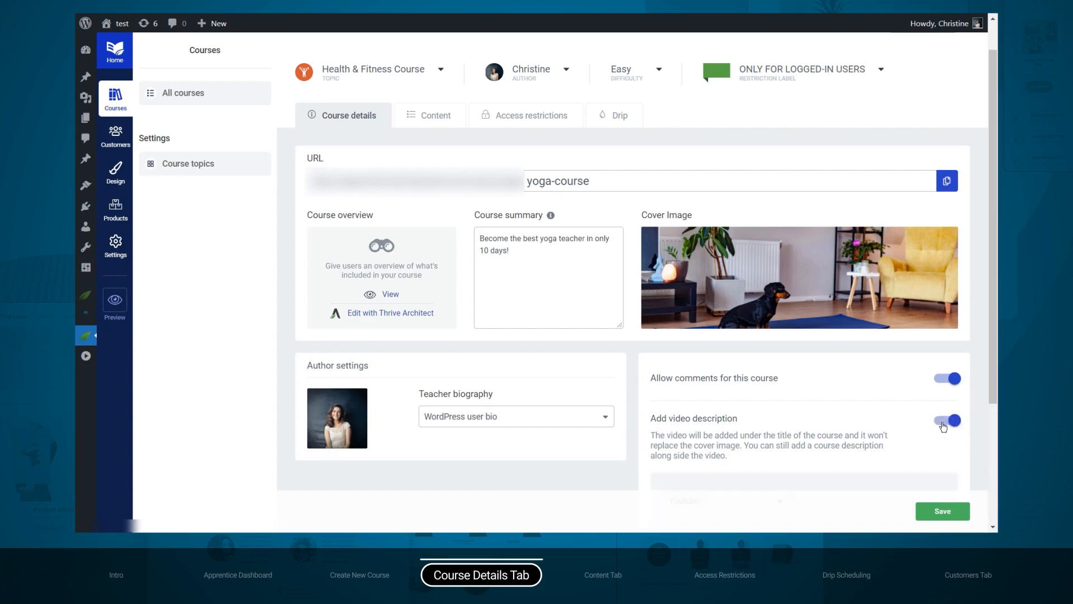
scroll(943, 428, down, 2)
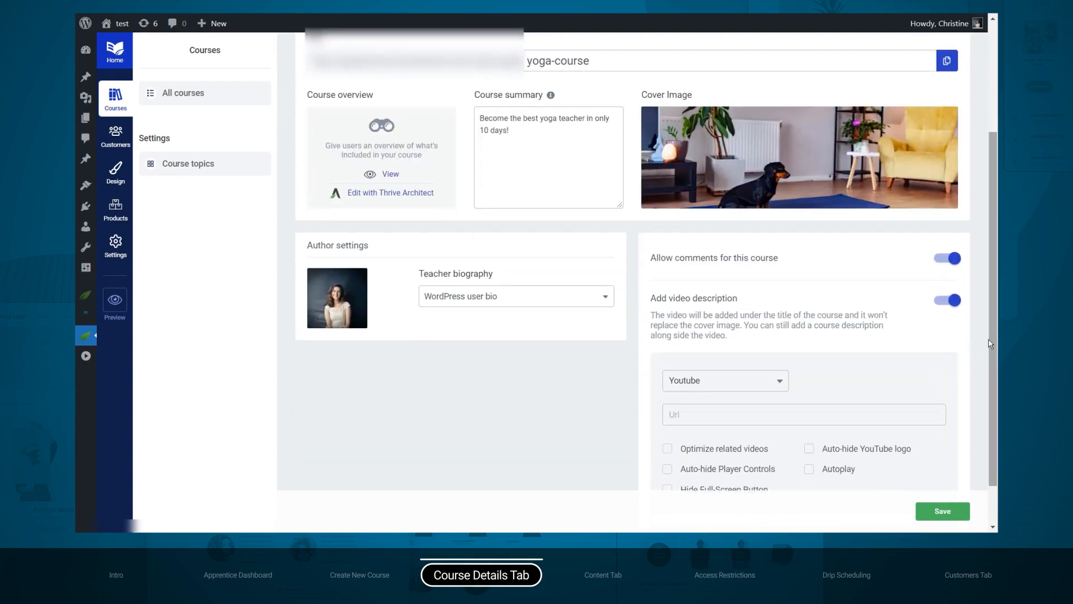
scroll(994, 403, down, 1)
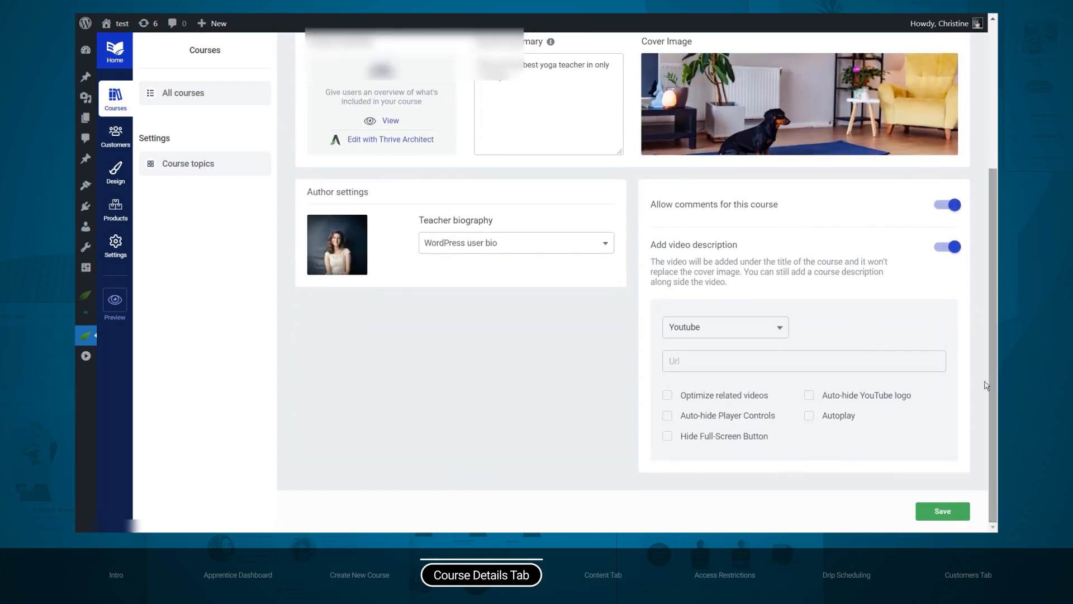
click(739, 334)
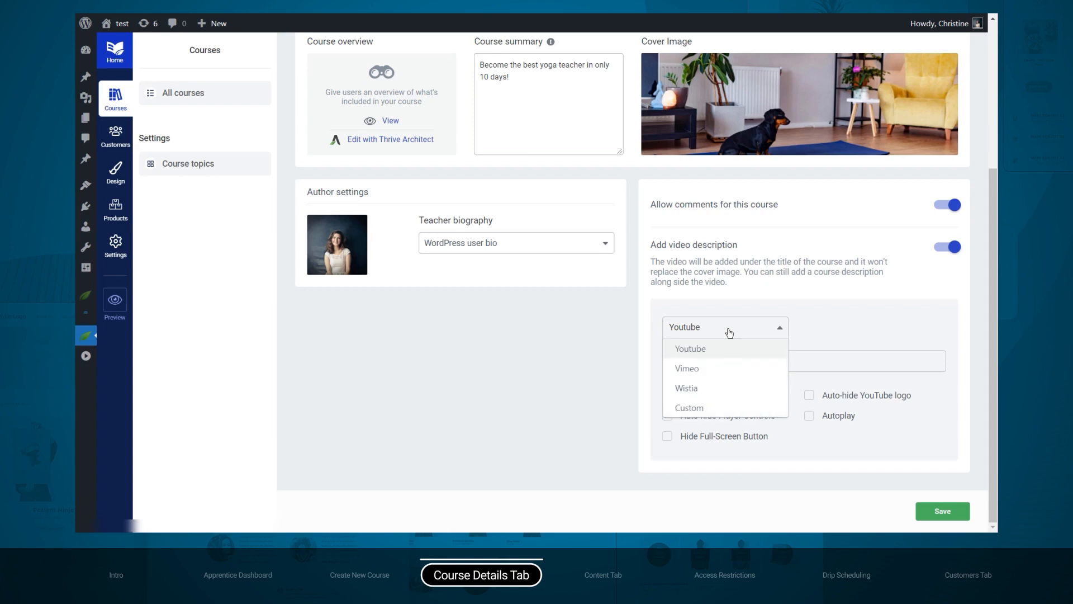
click(721, 352)
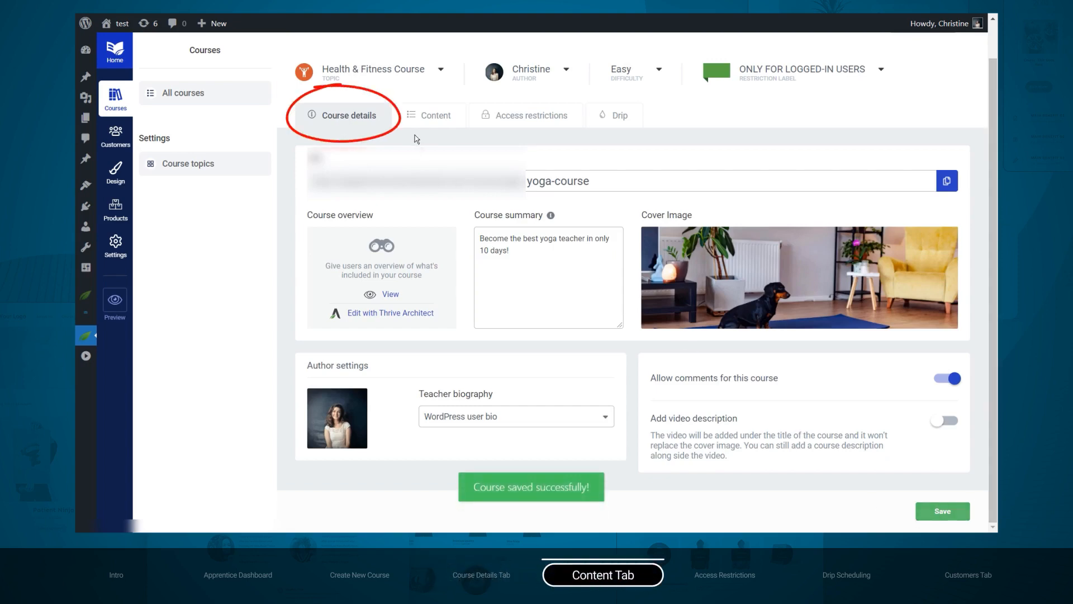
Add a course module titled "The Yoga Sequencce" with URL slug "module-1" and the summary "Learn most of the basic/beginner lever yoga sequences."
click(434, 114)
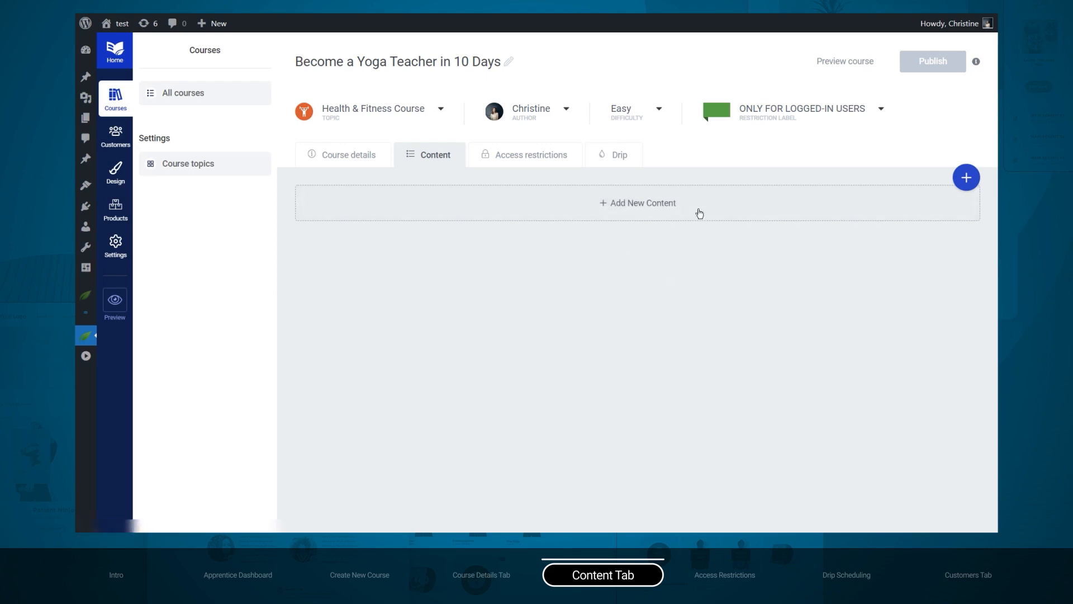
click(615, 220)
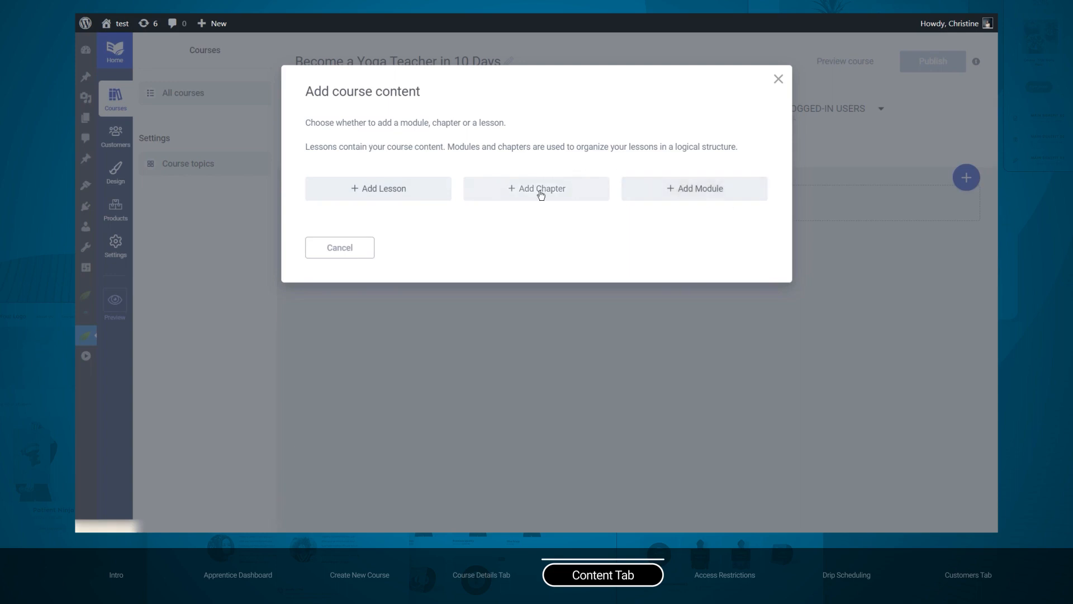
click(683, 193)
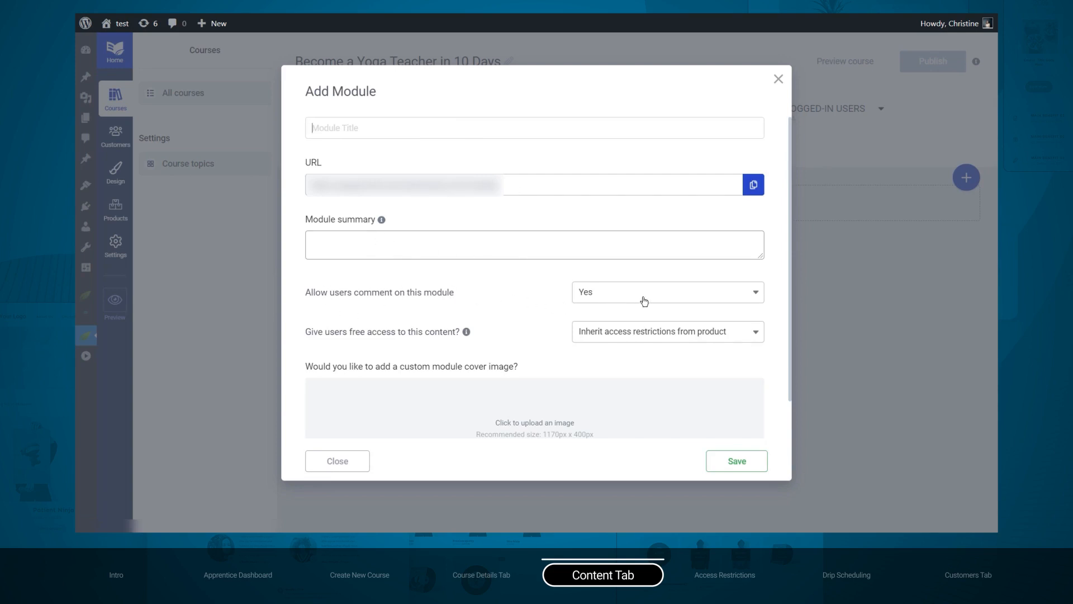
scroll(643, 307, down, 1)
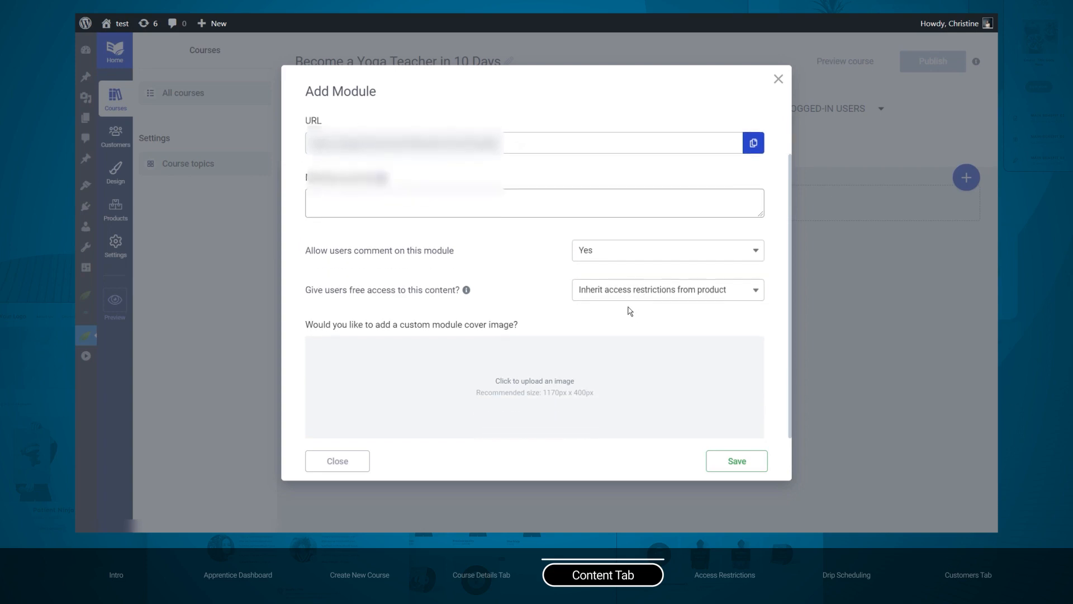
drag(311, 292, 521, 284)
click(521, 284)
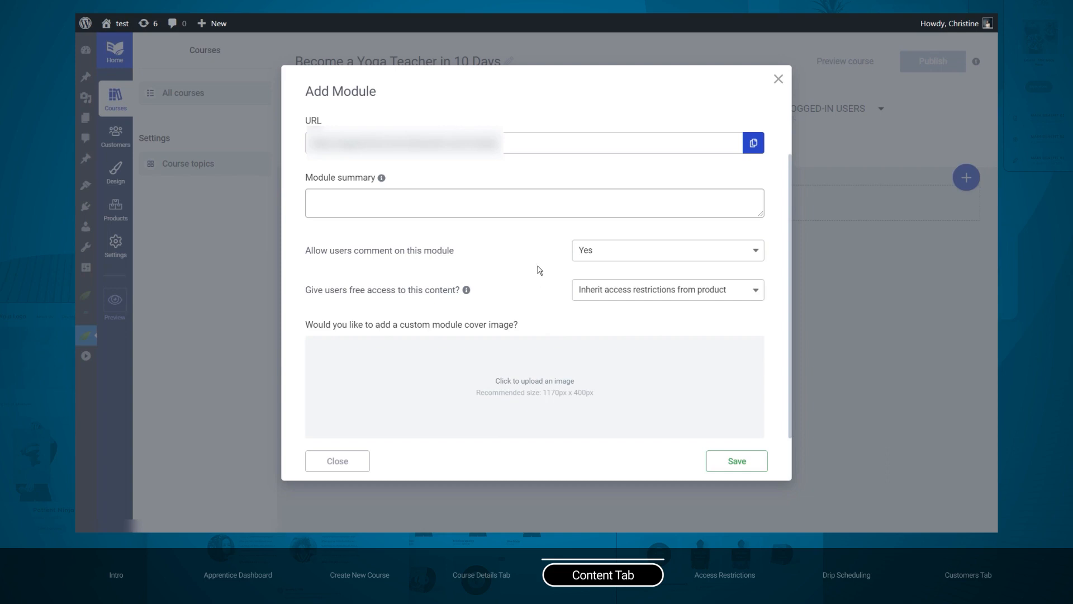
click(621, 304)
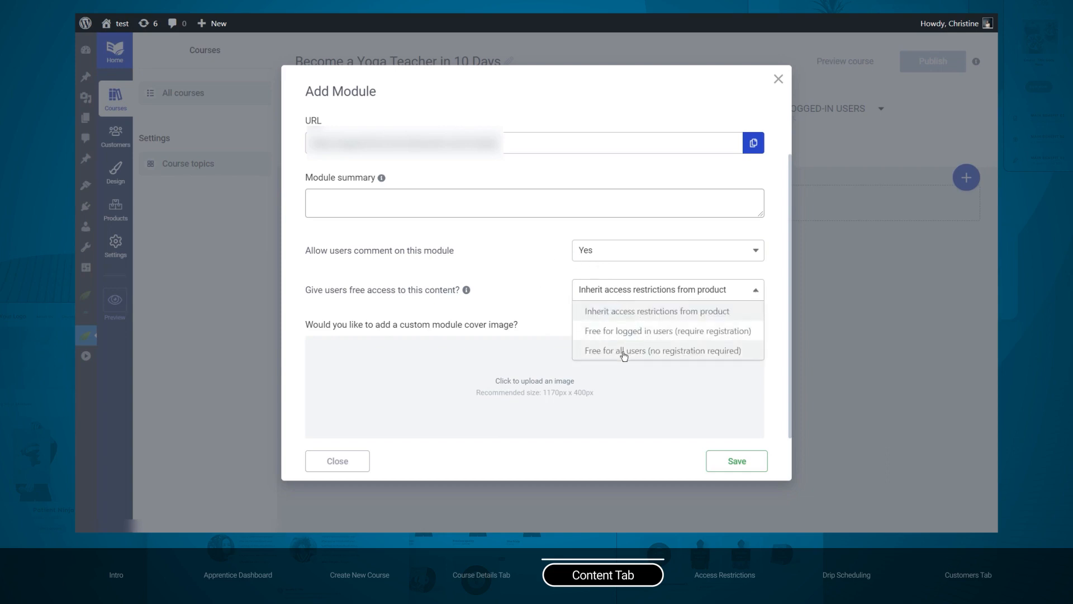
click(625, 305)
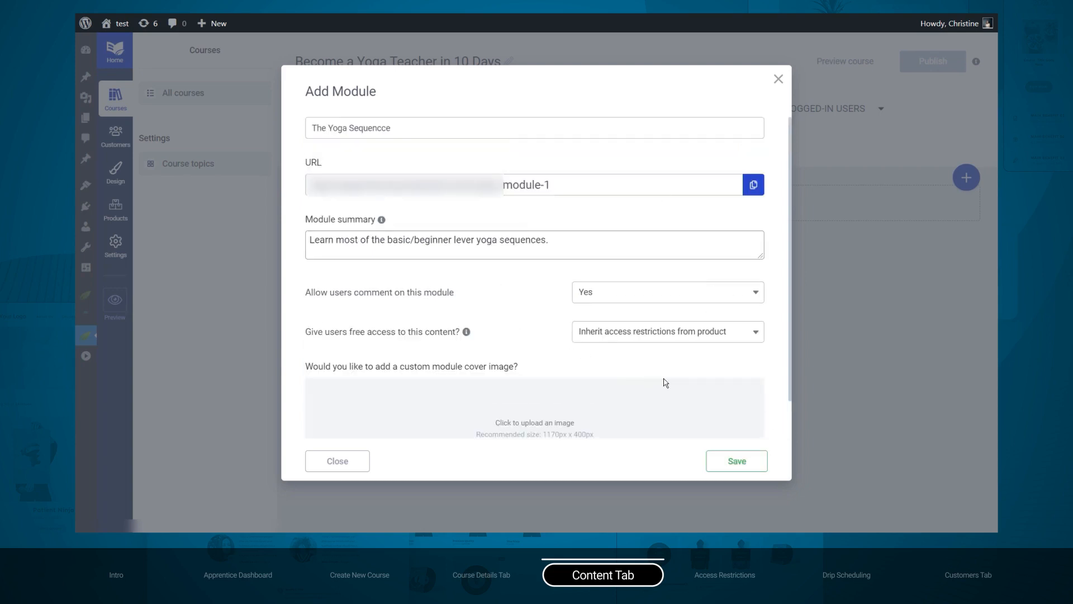
click(744, 467)
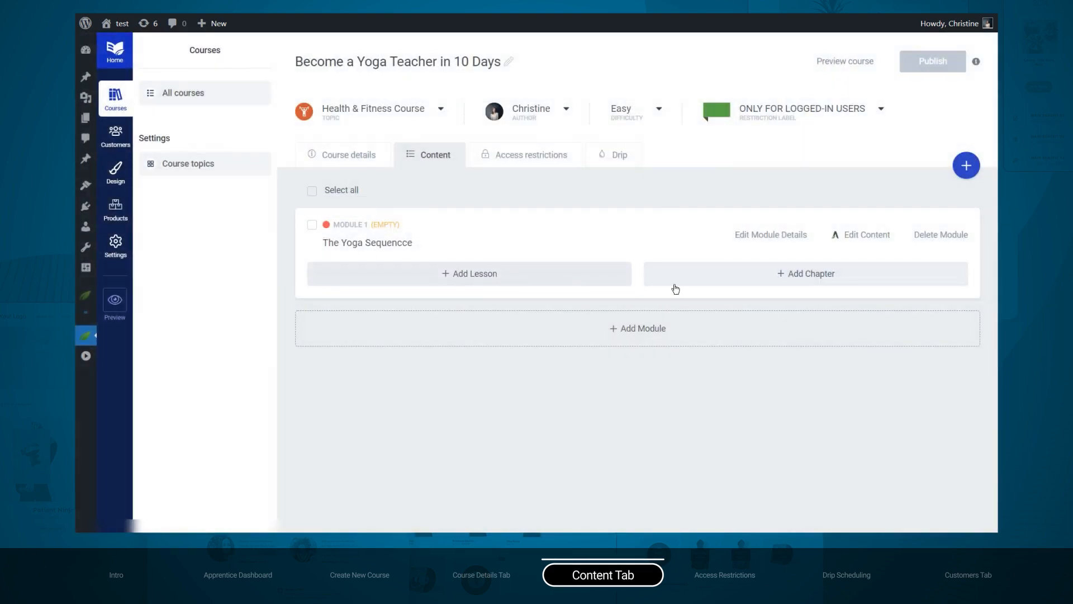
Add a chapter named "Sequence Structure - Part 1" to the yoga sequence module
click(840, 283)
text(Sequence Structure - Part 1)
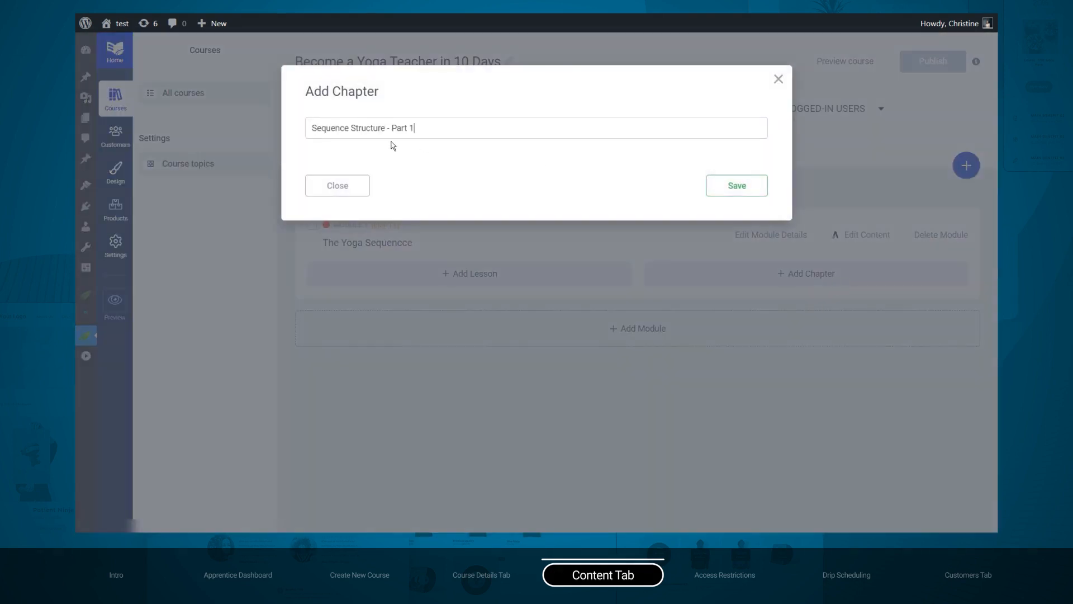
click(735, 191)
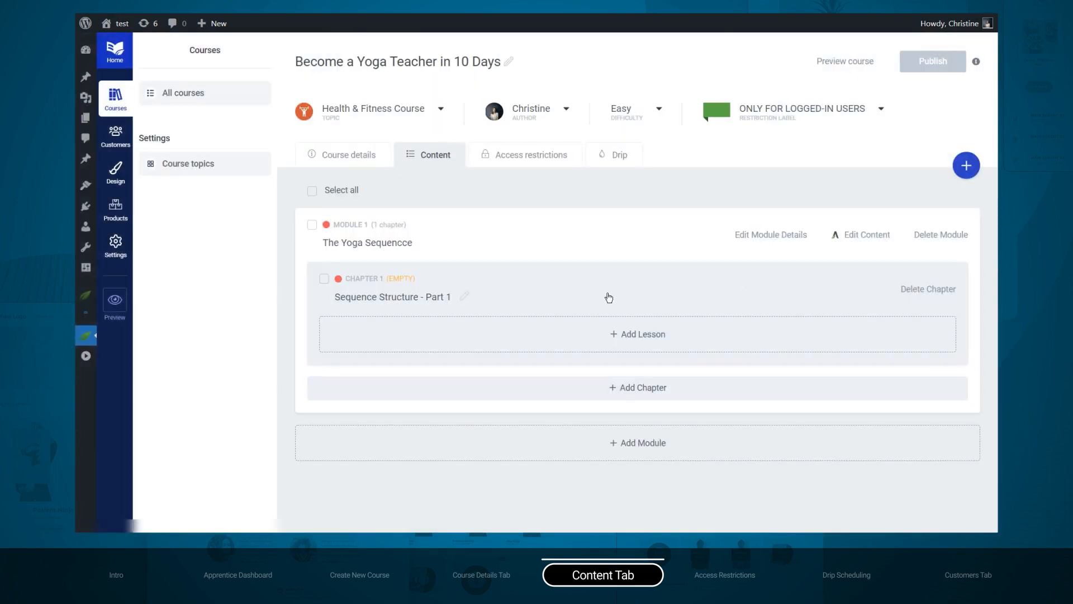
Start a text lesson titled "What does a sequence have to include?" with URL slug "lesson-1", trying the audio and video types first
click(640, 341)
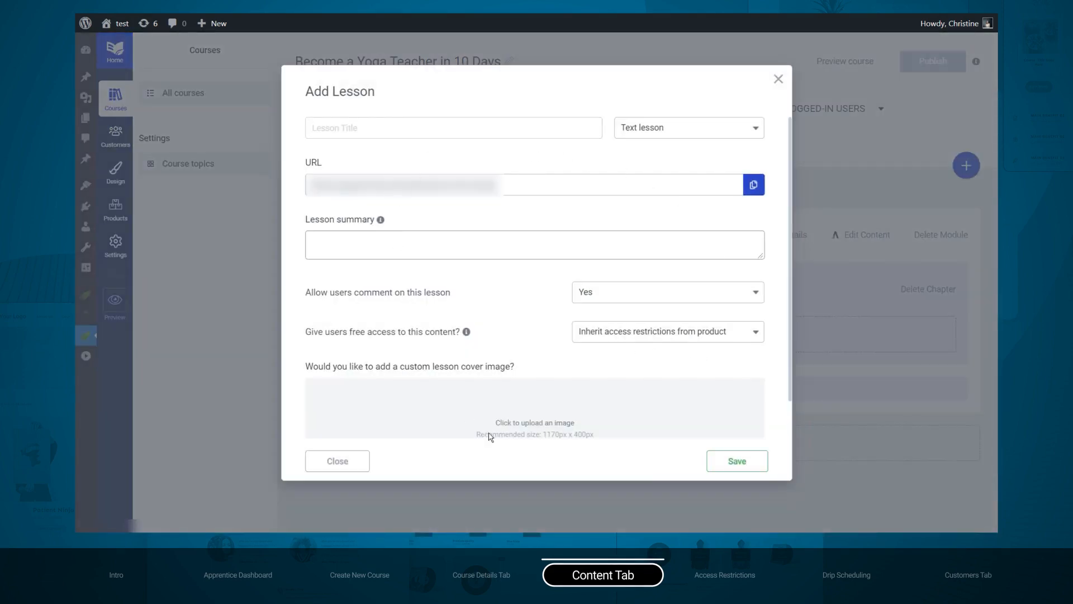
drag(790, 191, 801, 157)
click(635, 131)
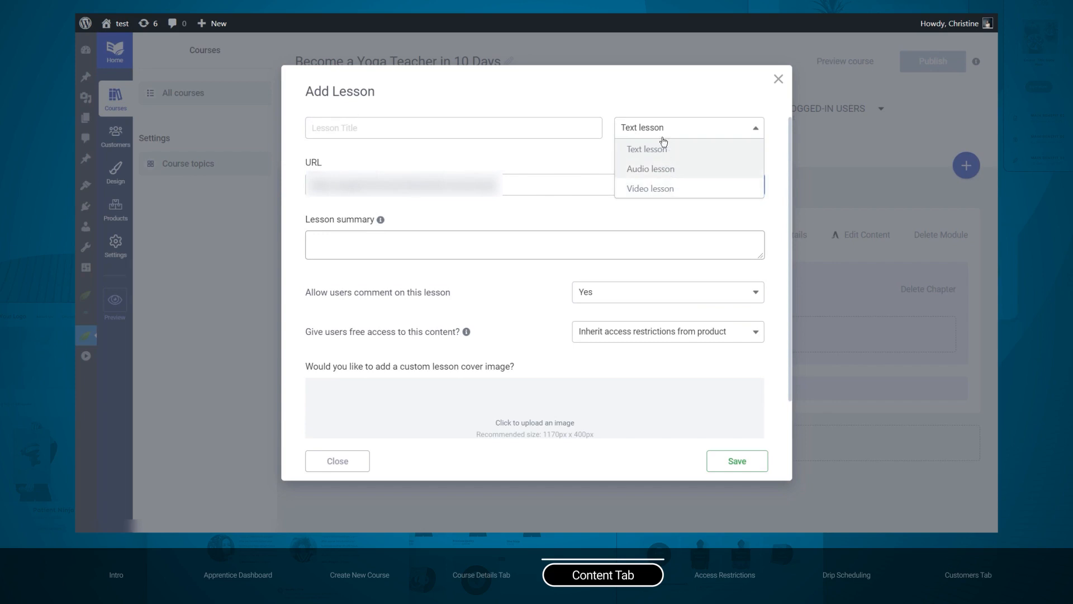
click(662, 169)
click(689, 130)
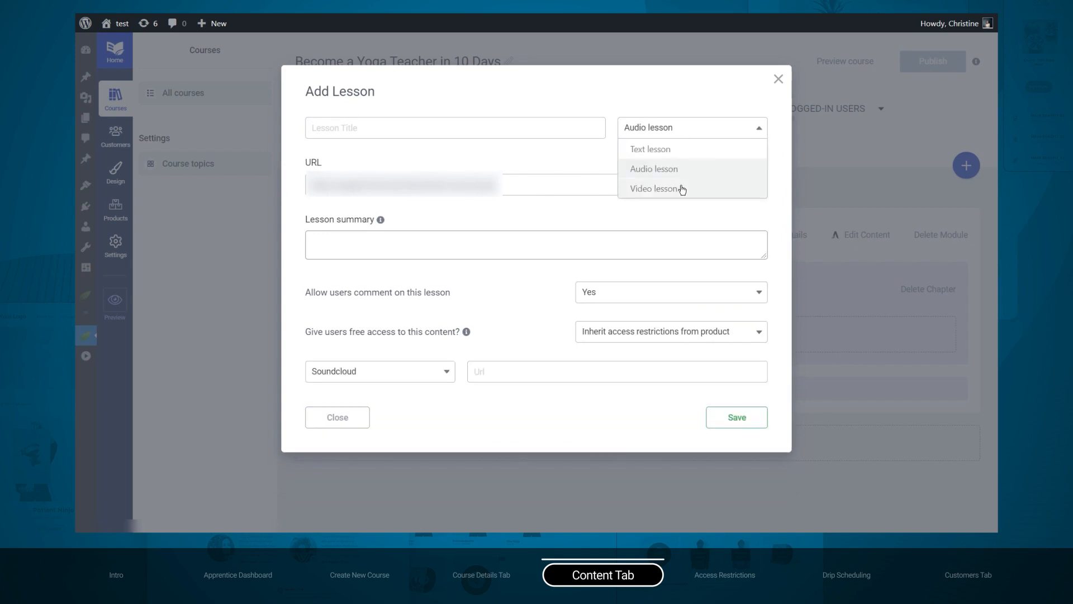
click(682, 189)
click(677, 133)
click(668, 148)
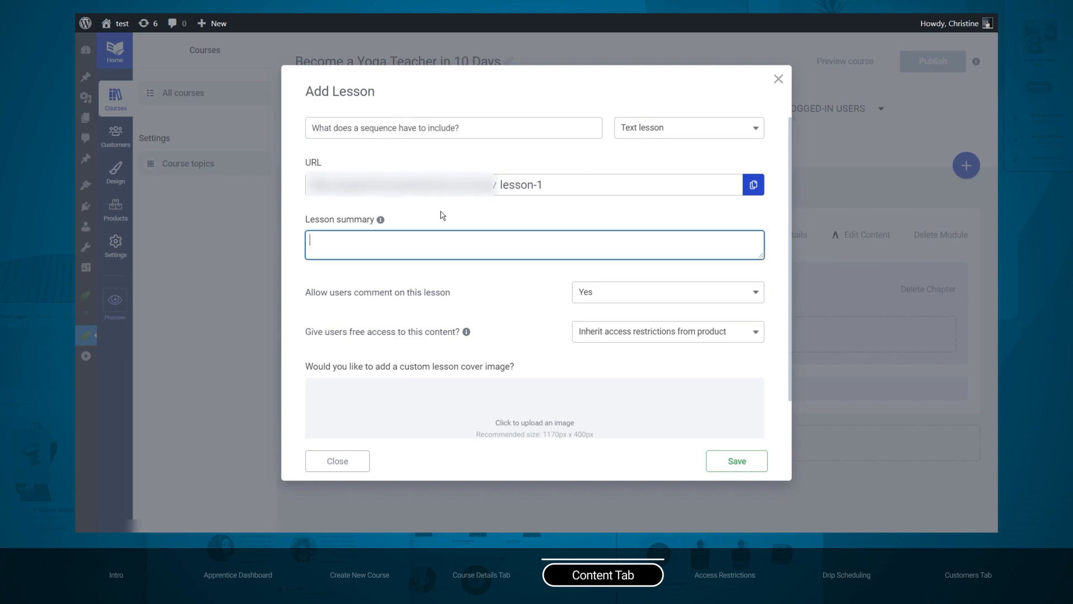
Save the lesson summary "Learn the basic parts of a sequence and how you can make sure that you include every important part in each of your classes."
text(Learn the basic parts of a sequence and how you can make sure that you include every important part in each of your classes.)
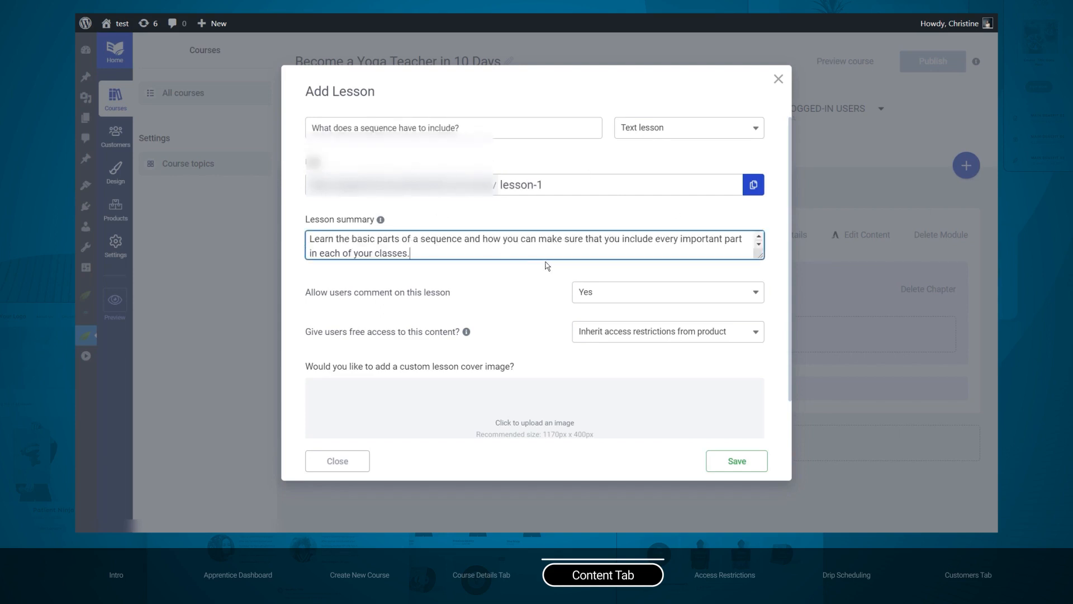
scroll(330, 286, down, 1)
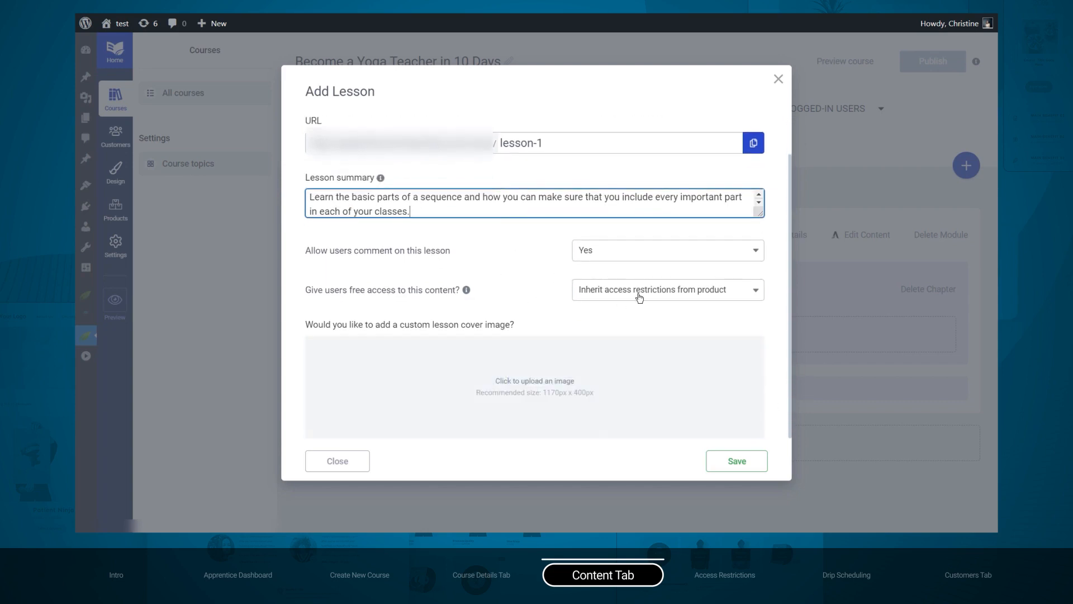
click(749, 461)
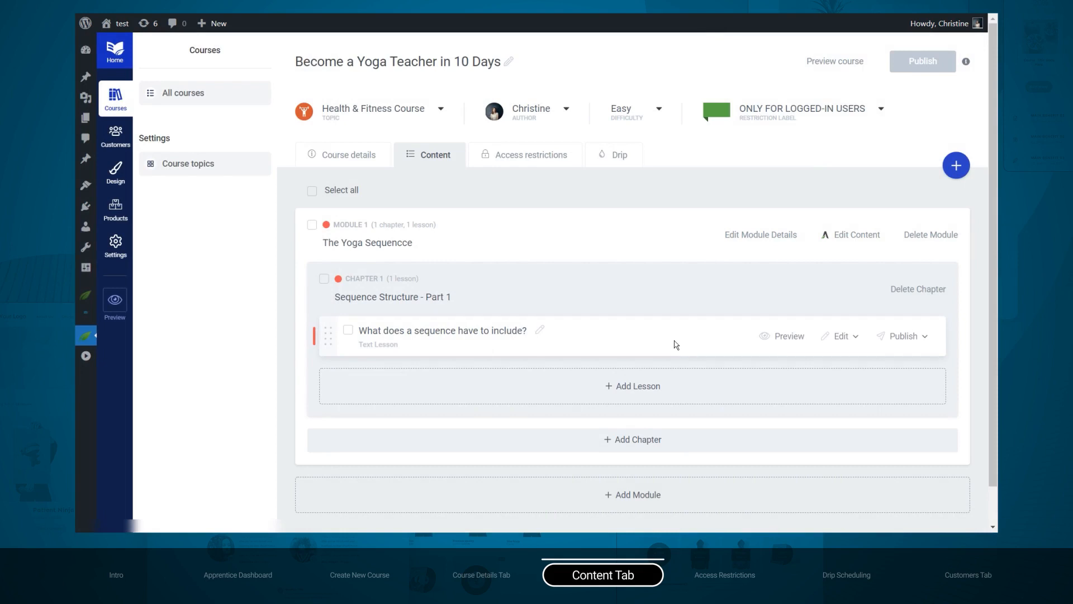
Expand both course modules and their chapters and review the lessons inside each one
scroll(676, 345, down, 1)
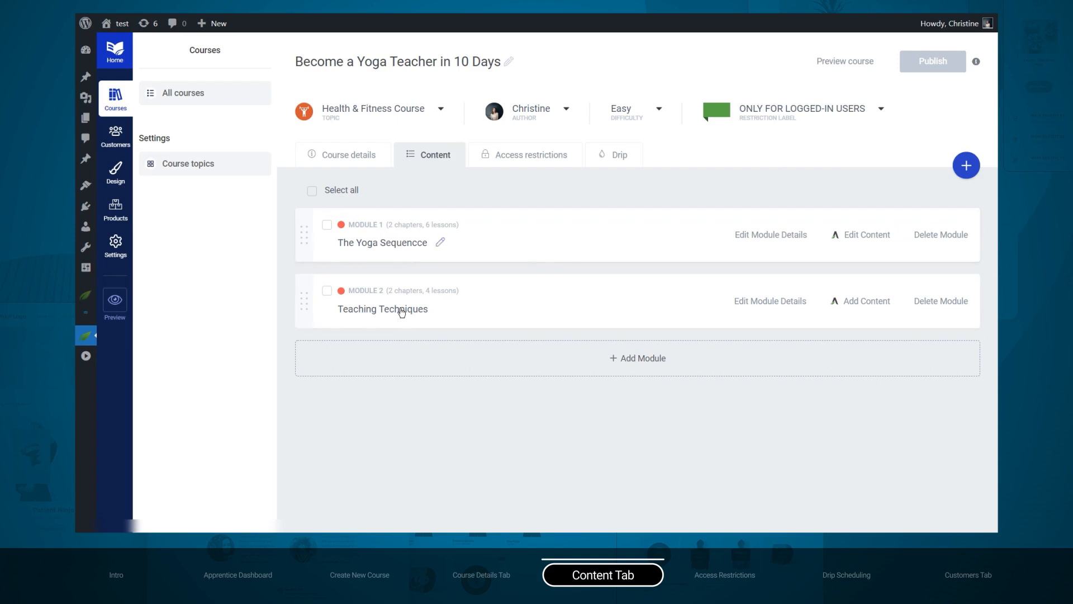
click(587, 234)
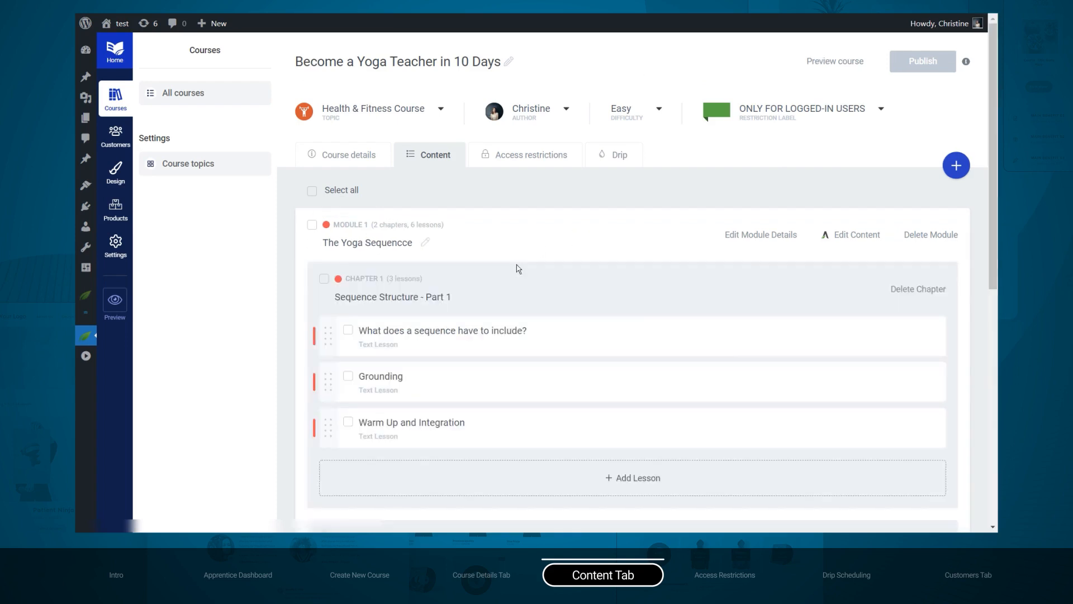
click(516, 280)
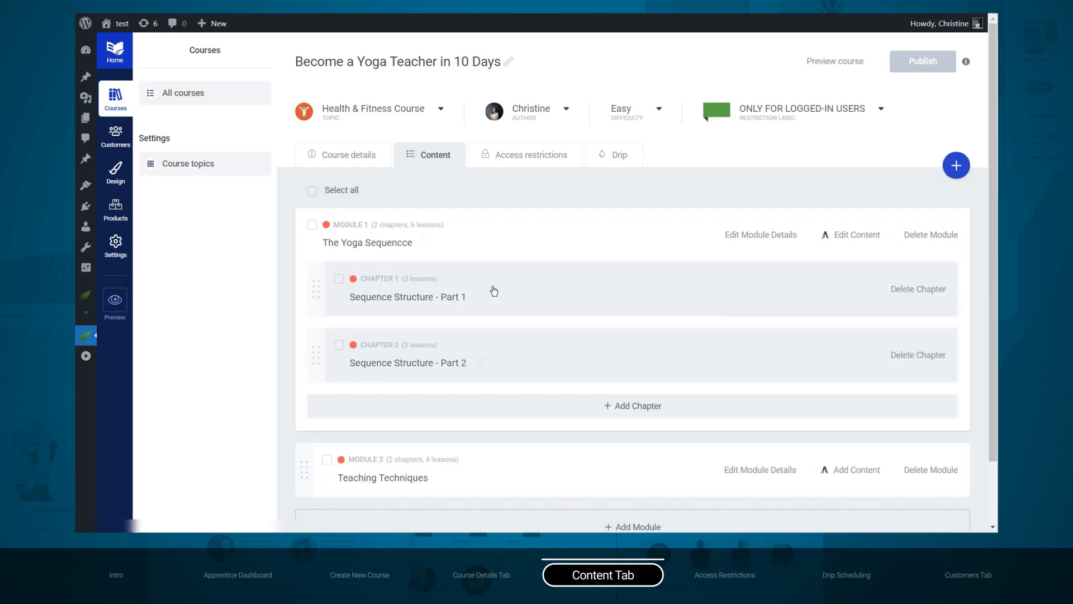
click(556, 292)
scroll(556, 293, down, 3)
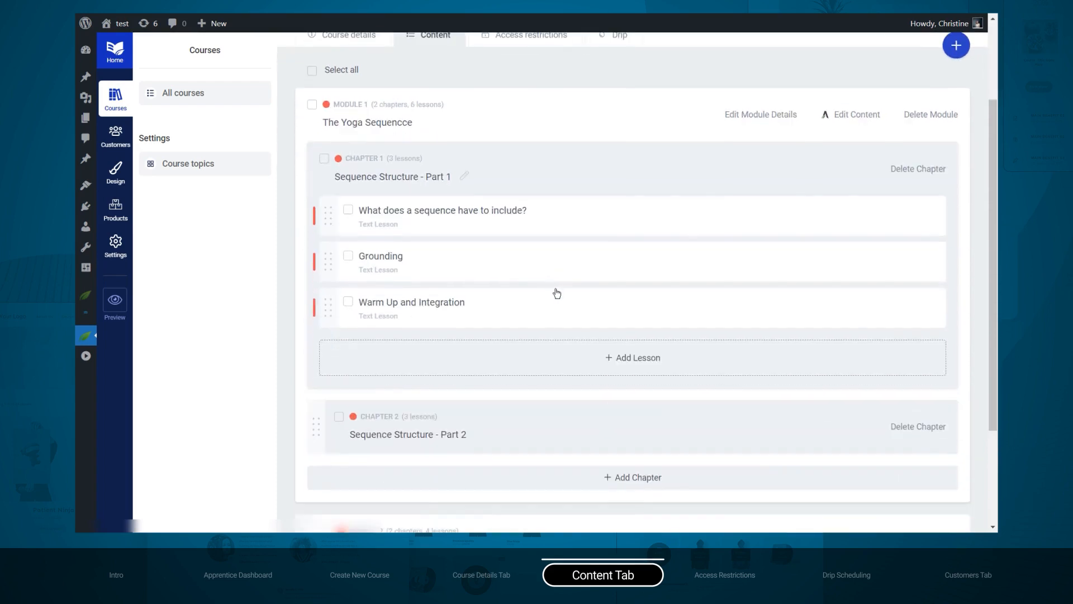
click(544, 398)
scroll(549, 344, down, 4)
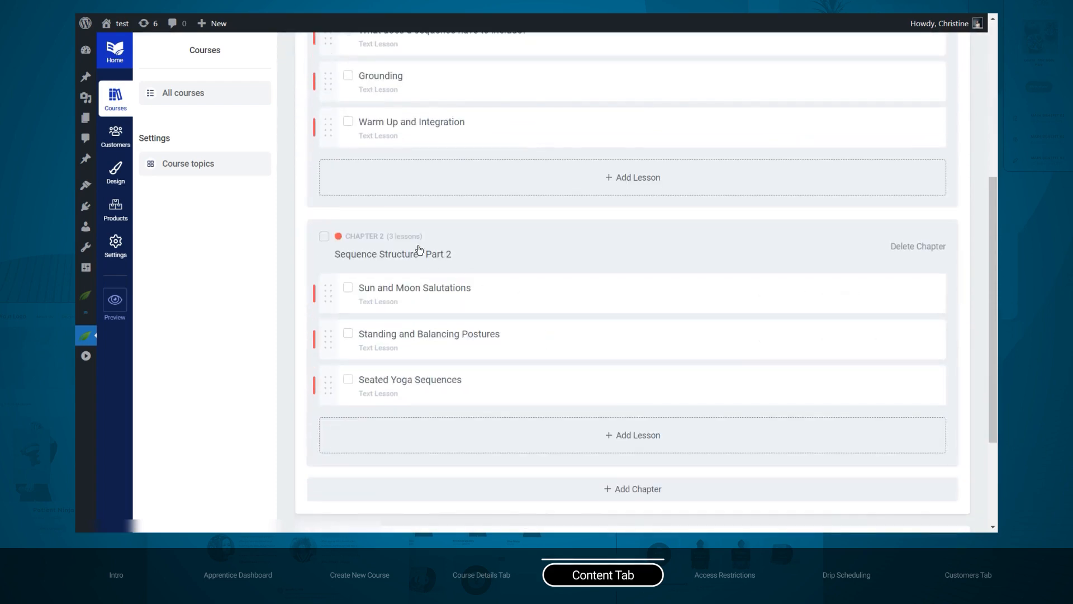
scroll(467, 307, down, 3)
click(545, 433)
scroll(503, 363, down, 3)
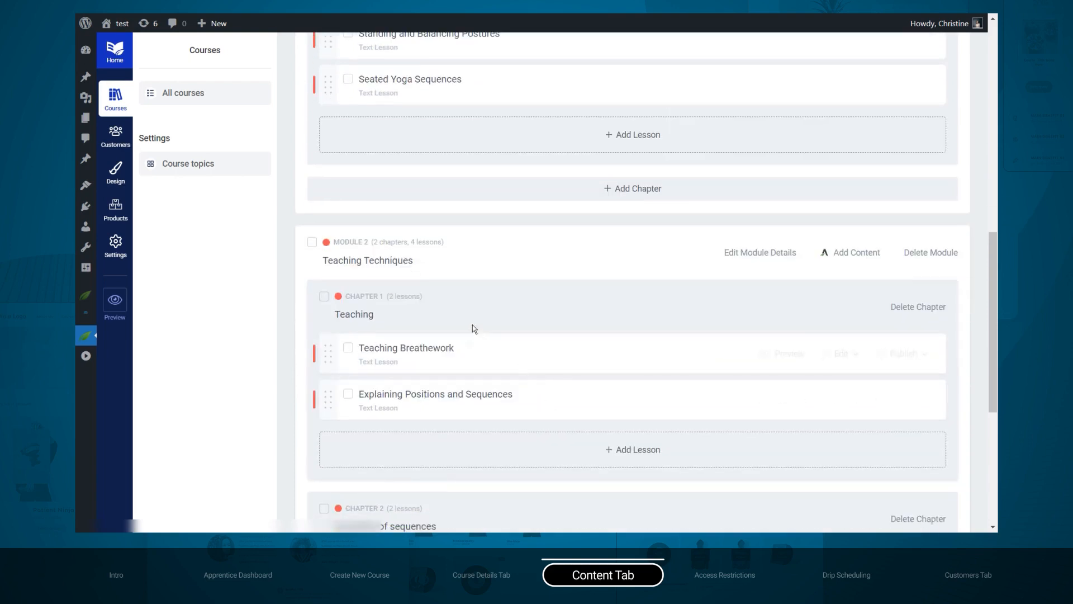
scroll(435, 316, down, 3)
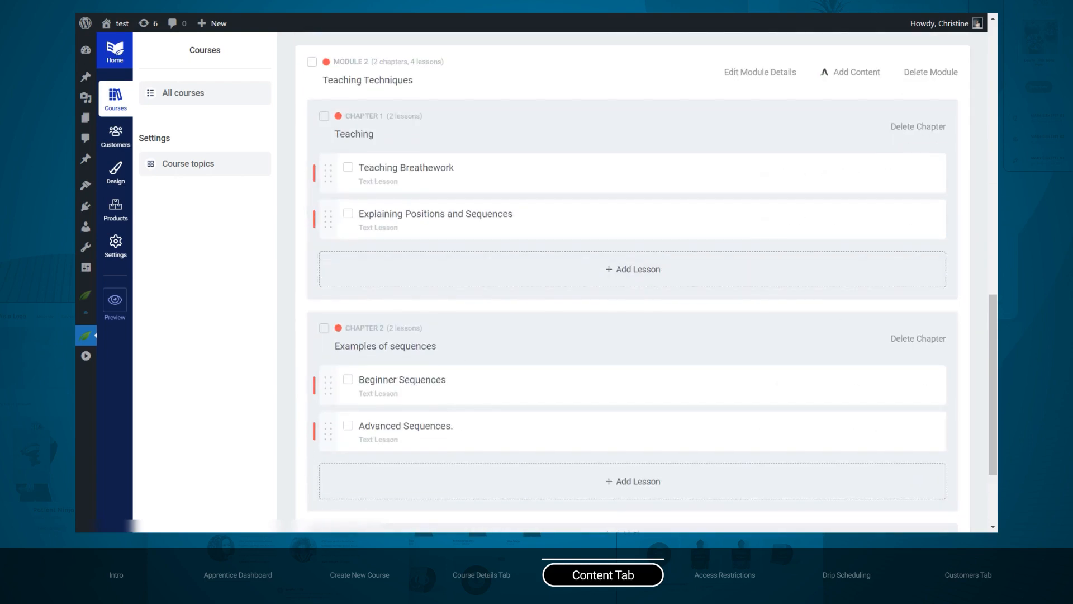
scroll(401, 303, up, 9)
scroll(408, 290, up, 3)
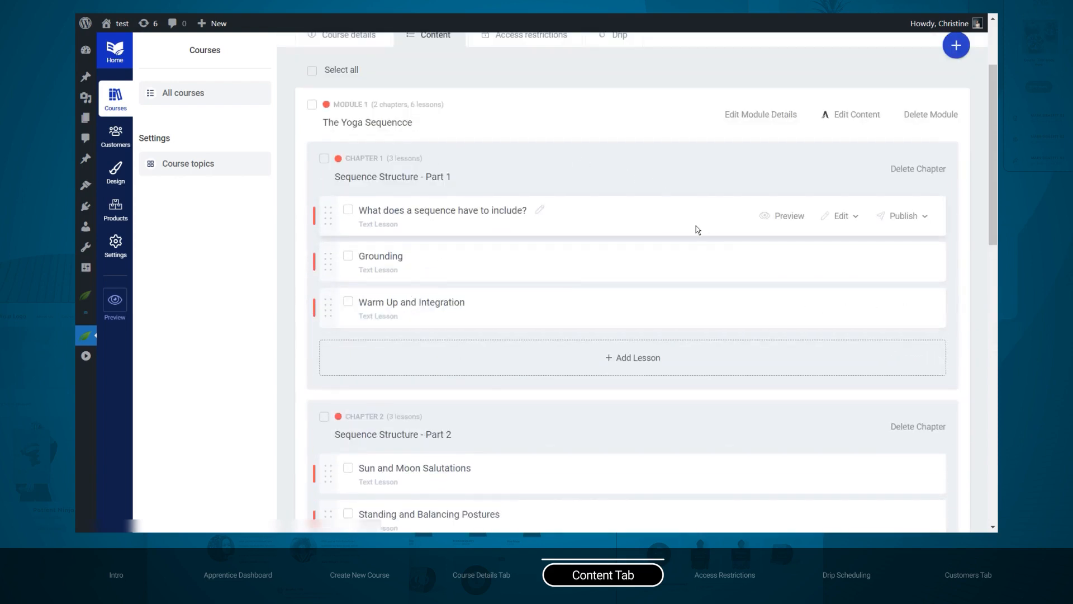
Collapse the yoga sequence module and inspect its module details and content editing options
click(515, 102)
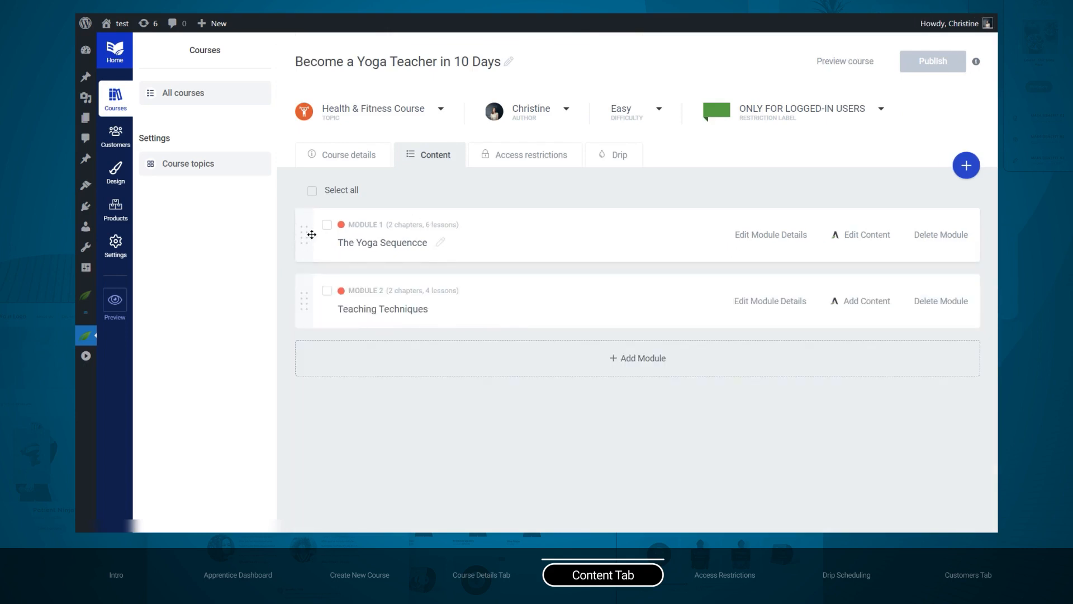
mouse_move(312, 234)
mouse_down()
mouse_move(328, 302)
mouse_move(294, 306)
mouse_move(303, 326)
mouse_move(321, 210)
mouse_move(304, 232)
mouse_up()
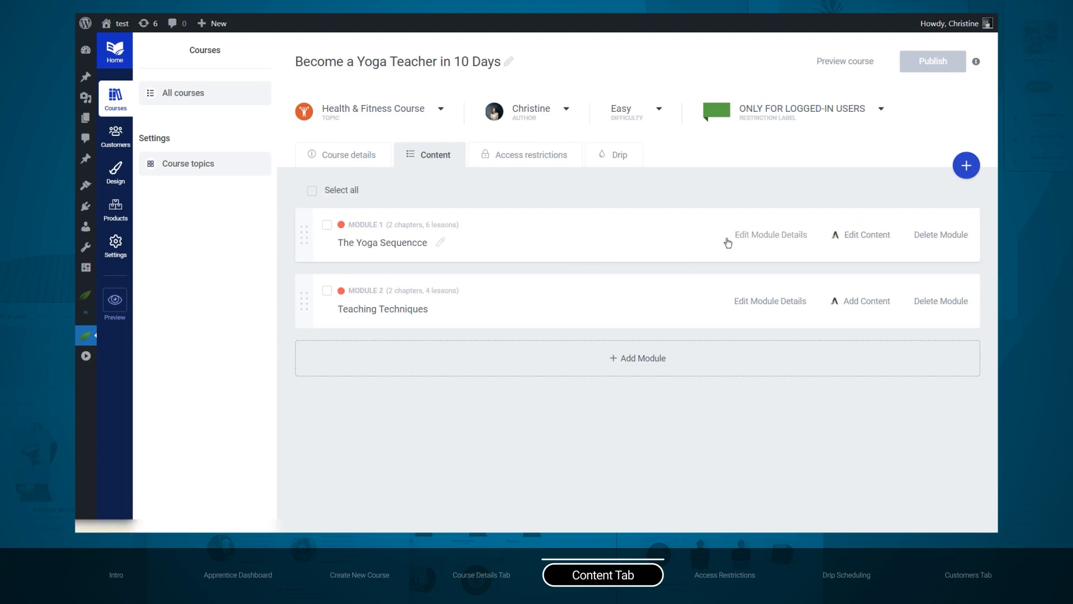
click(782, 241)
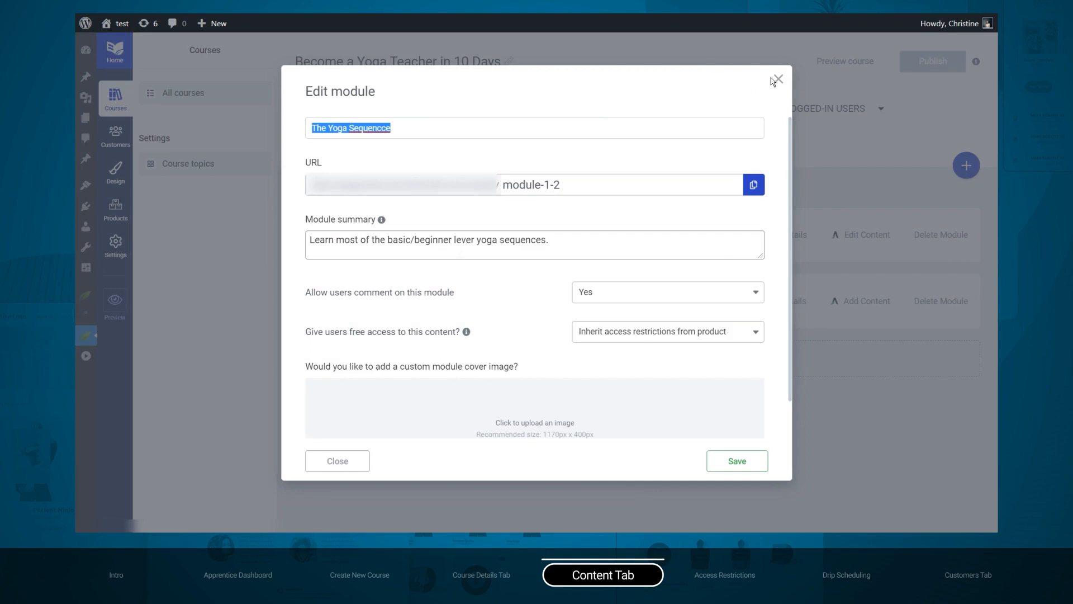
click(777, 79)
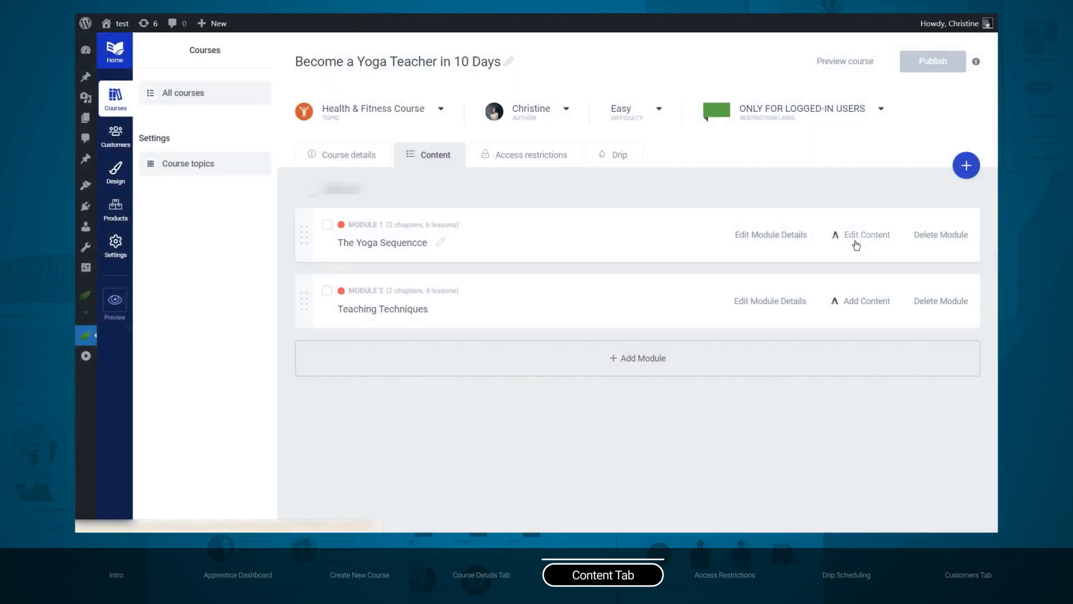
click(857, 239)
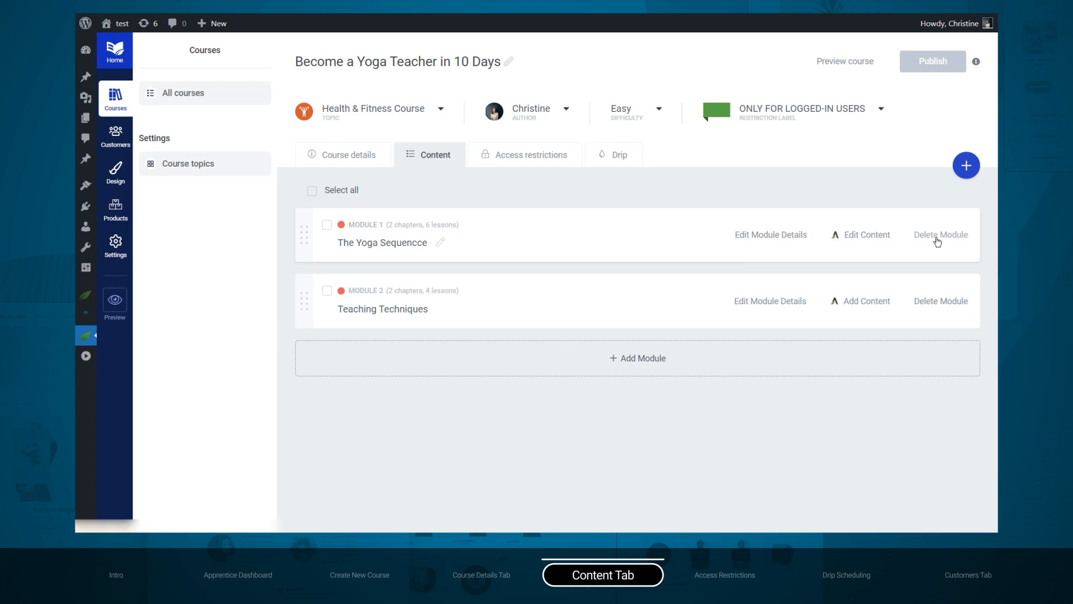
Open the content of the lesson "What does a sequence have to include?" for visual editing
click(538, 232)
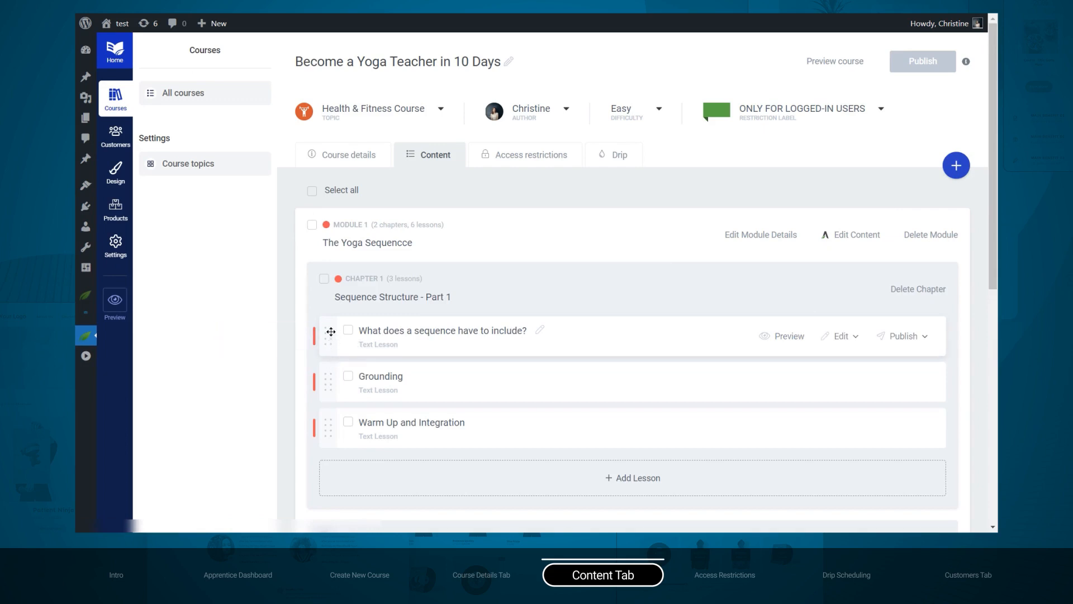
mouse_move(331, 331)
mouse_down()
mouse_move(333, 376)
mouse_move(331, 323)
mouse_up()
click(845, 338)
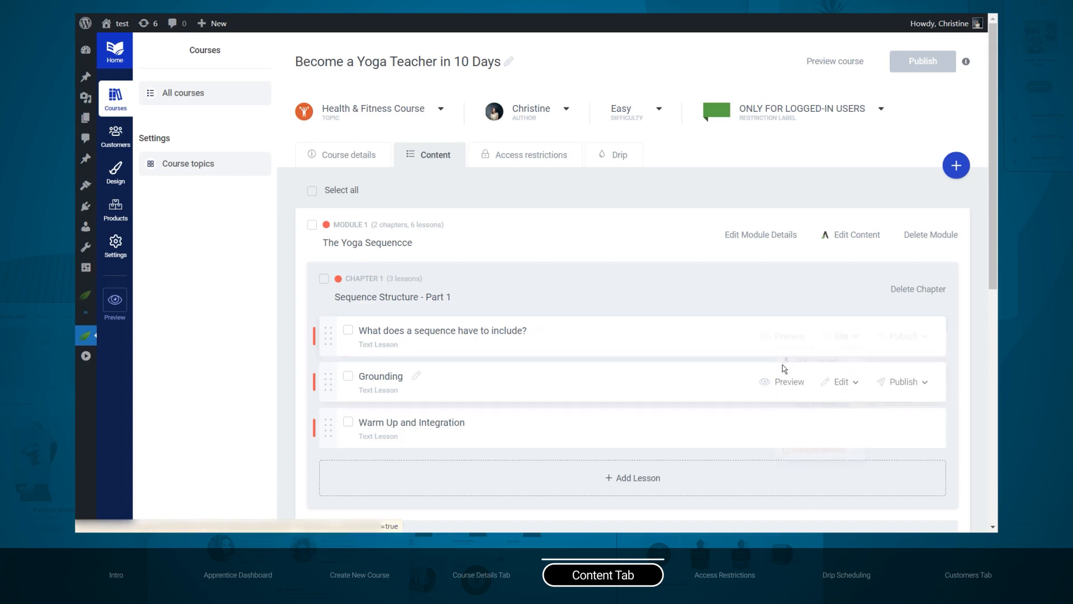
click(843, 335)
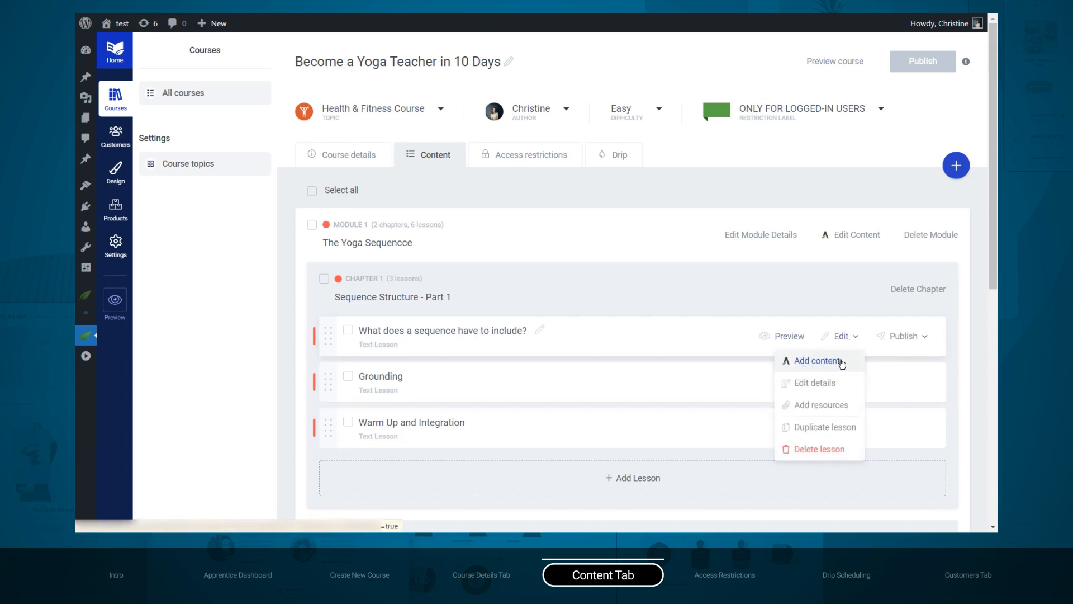
click(817, 360)
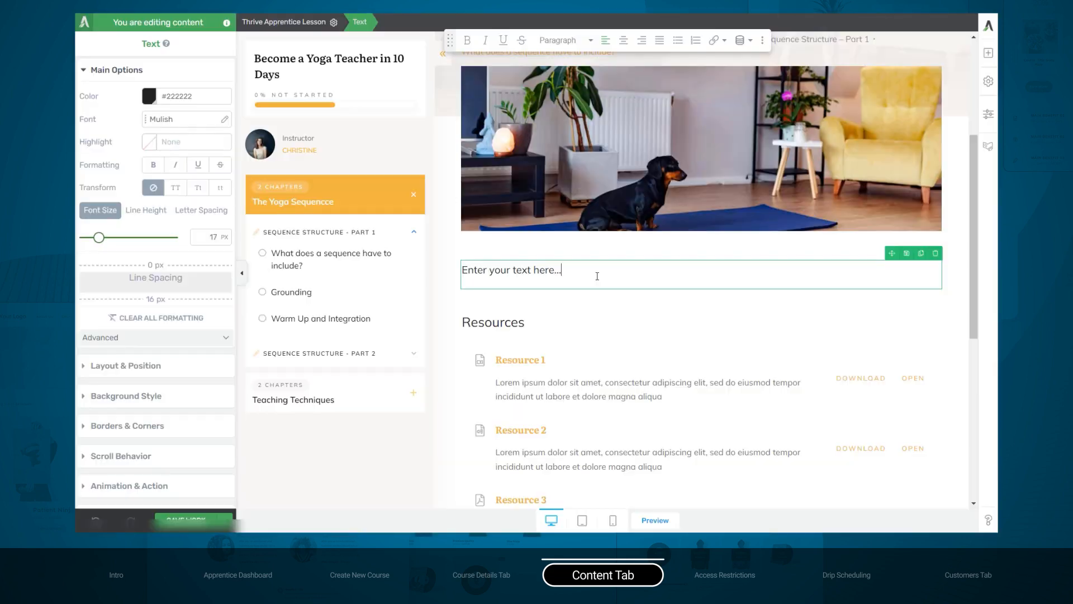
Replace the lesson's "Enter your text here..." placeholder with the copied lorem ipsum paragraphs and save the page
drag(596, 275, 407, 290)
key(ctrl+v)
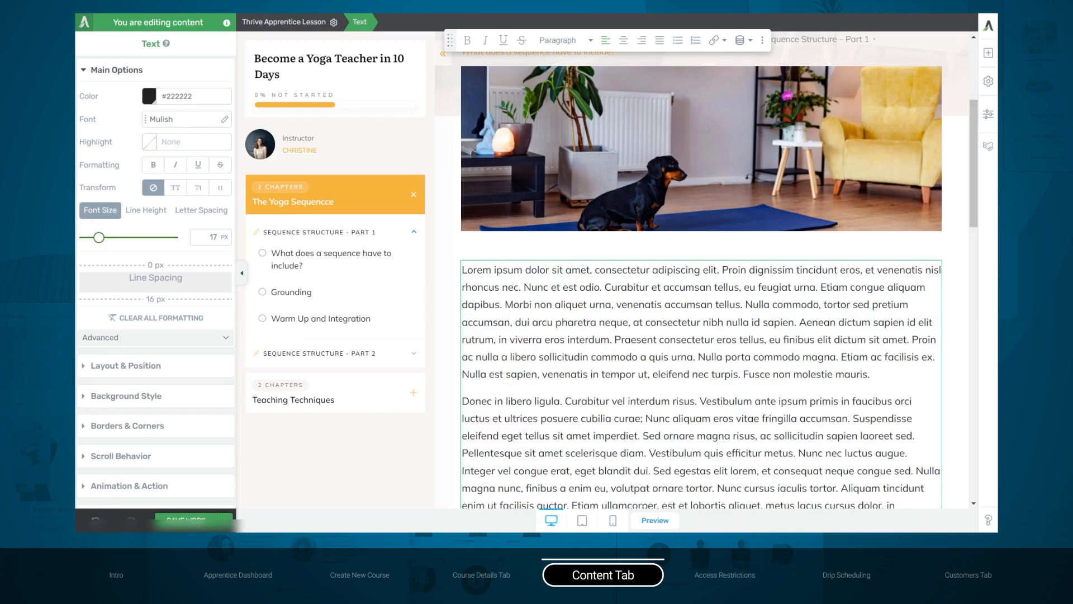
key(ctrl+s)
scroll(736, 265, down, 4)
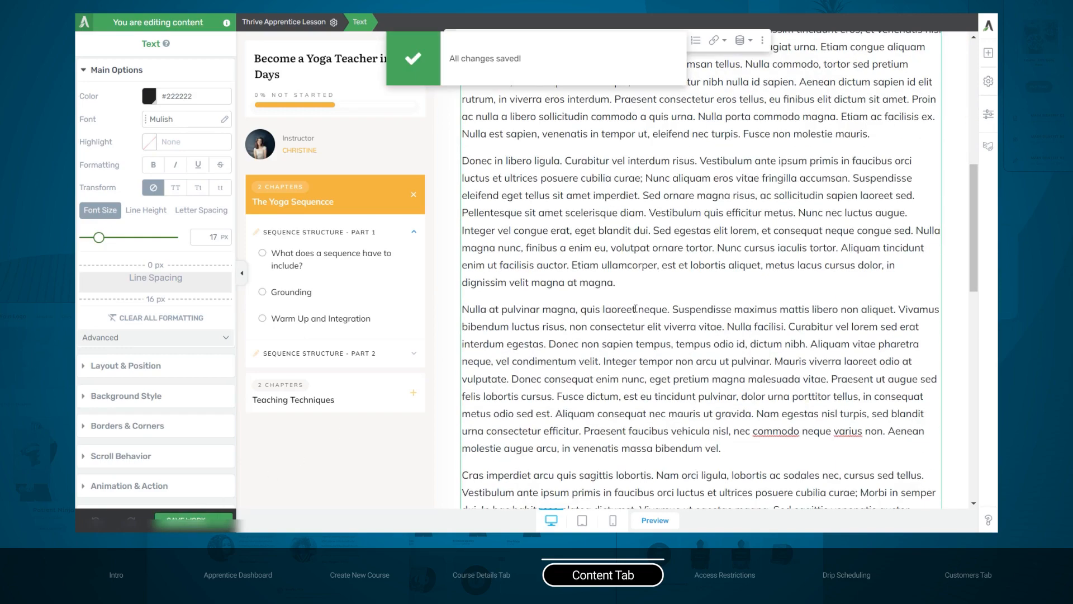
scroll(636, 307, up, 5)
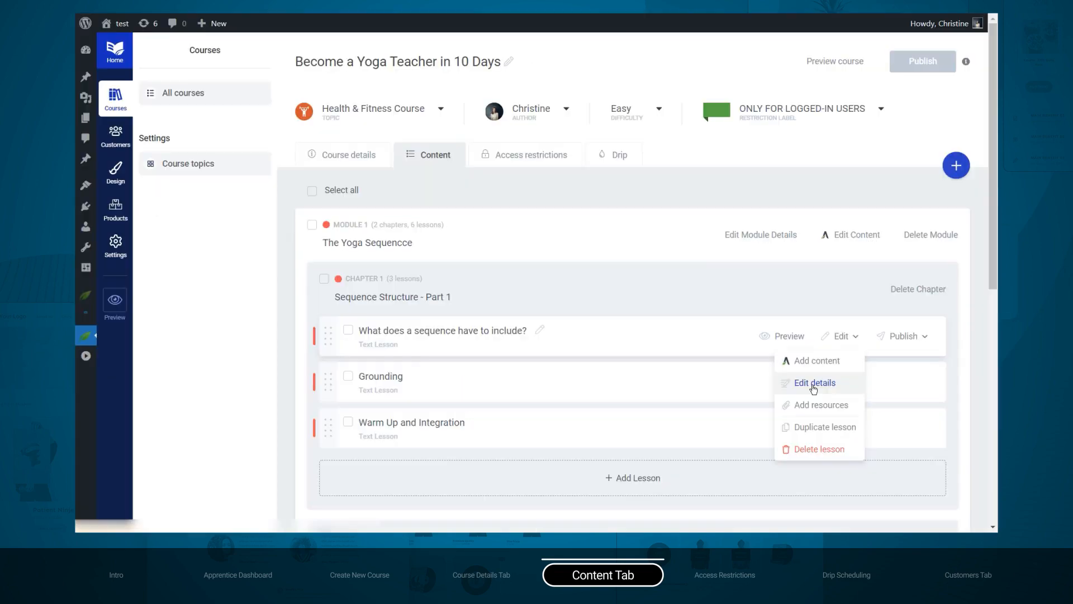
Review the first lesson's details and its available edit and publish options without changing them
click(816, 389)
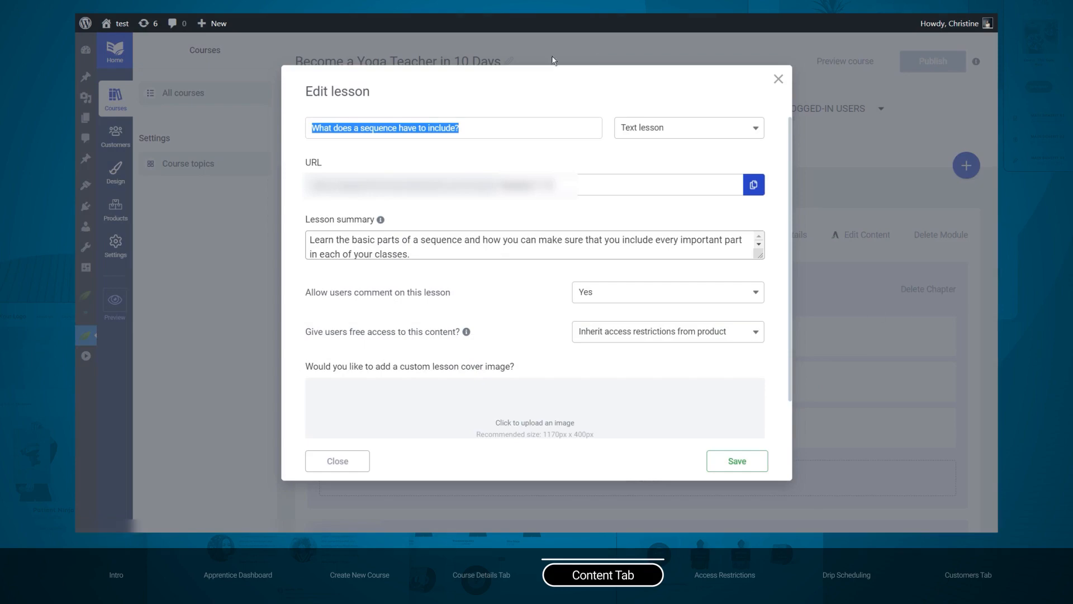
click(778, 78)
mouse_move(841, 346)
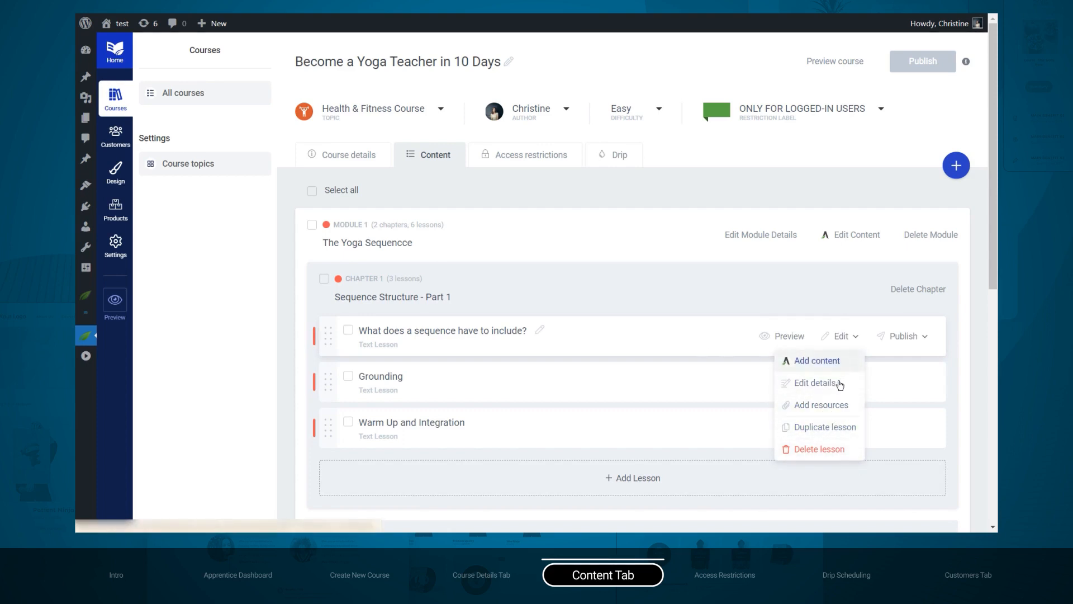
mouse_move(909, 336)
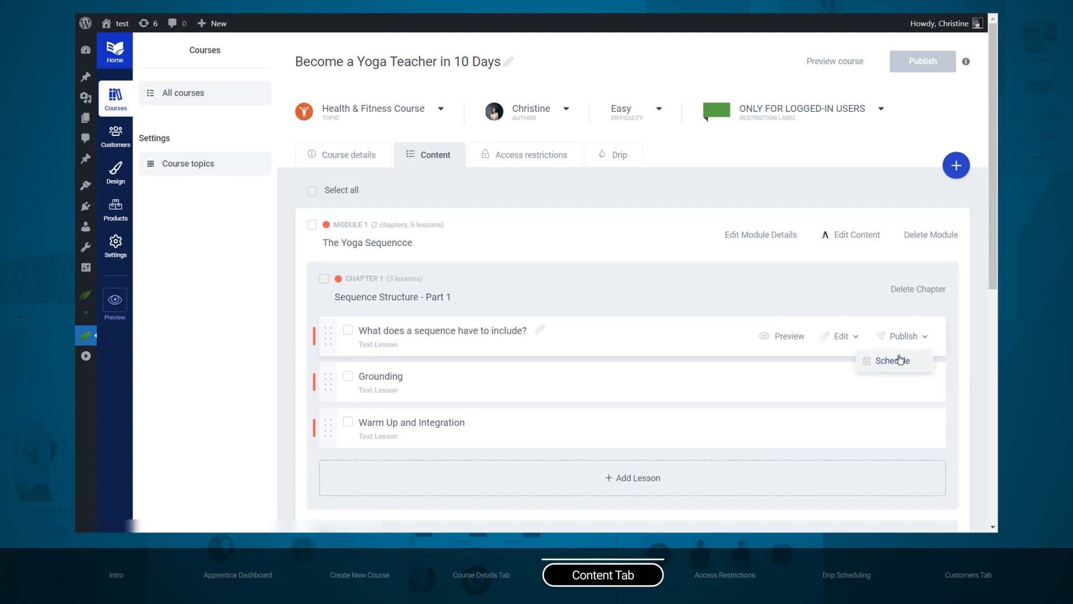
scroll(623, 336, down, 4)
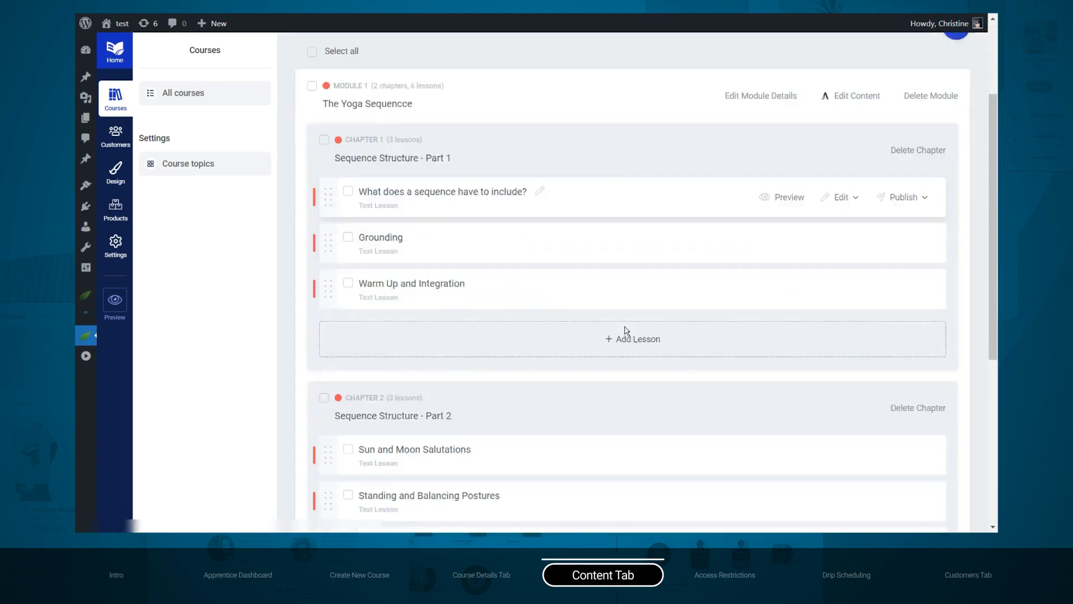
scroll(830, 324, up, 4)
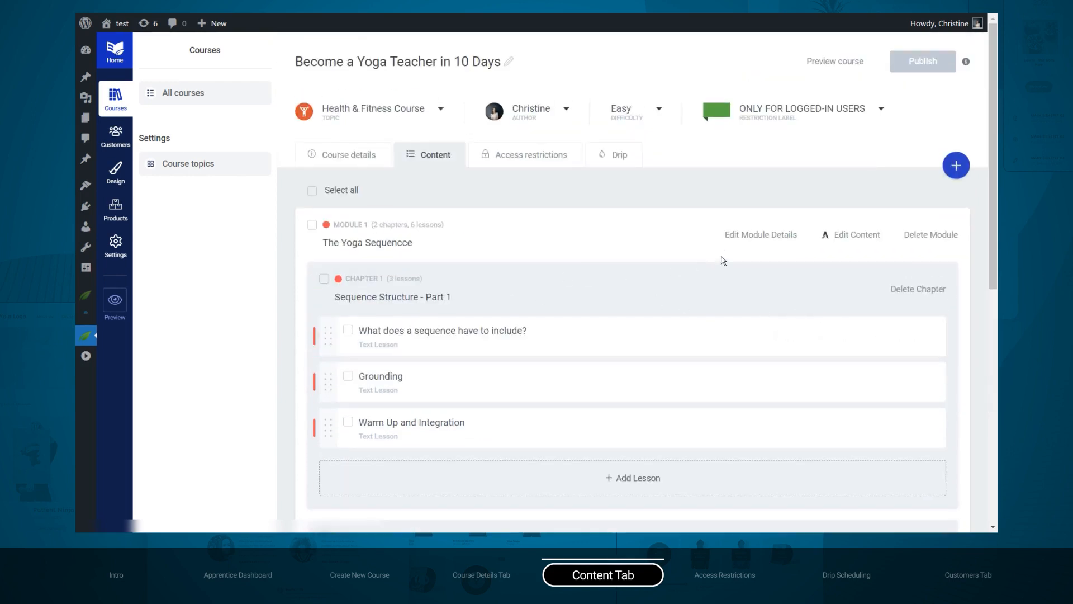
Select all course content and publish every module, chapter and lesson at once
click(312, 191)
click(399, 190)
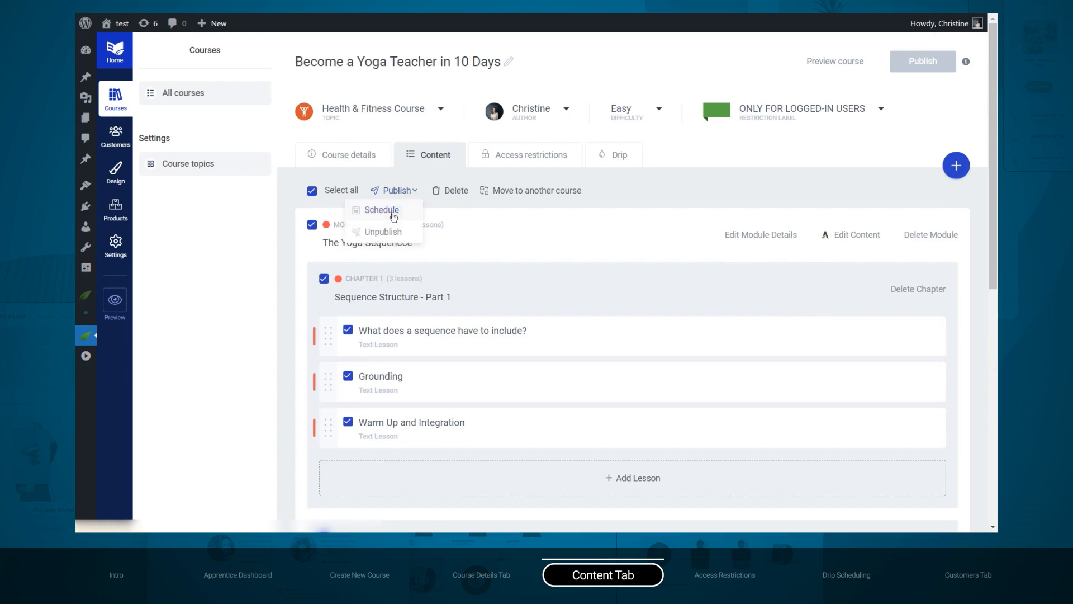
click(392, 211)
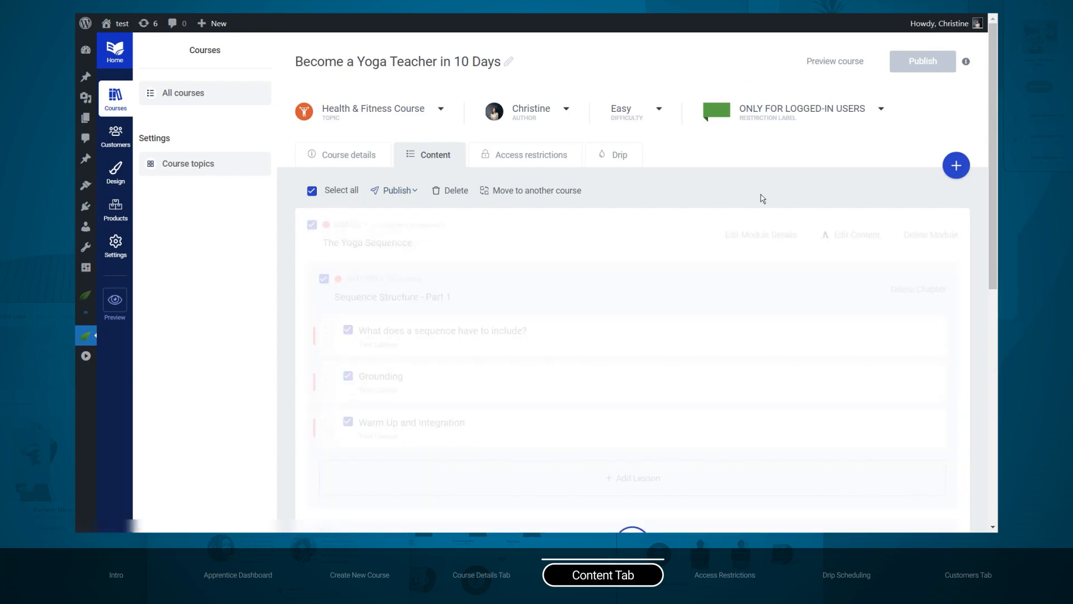
scroll(763, 198, down, 15)
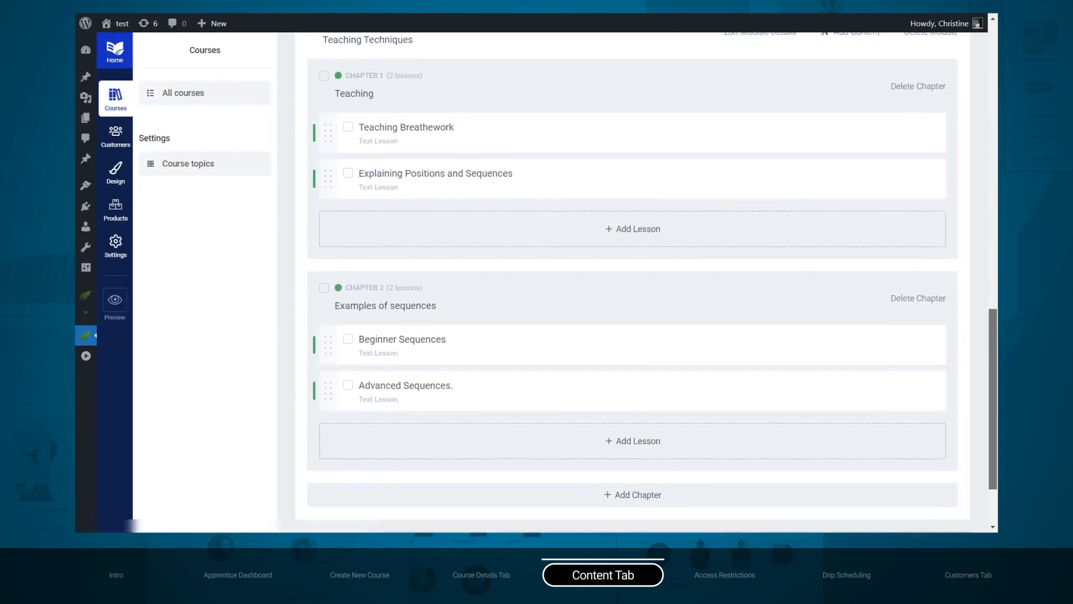
Publish the course "Become a Yoga Teacher in 10 Days"
scroll(970, 118, up, 15)
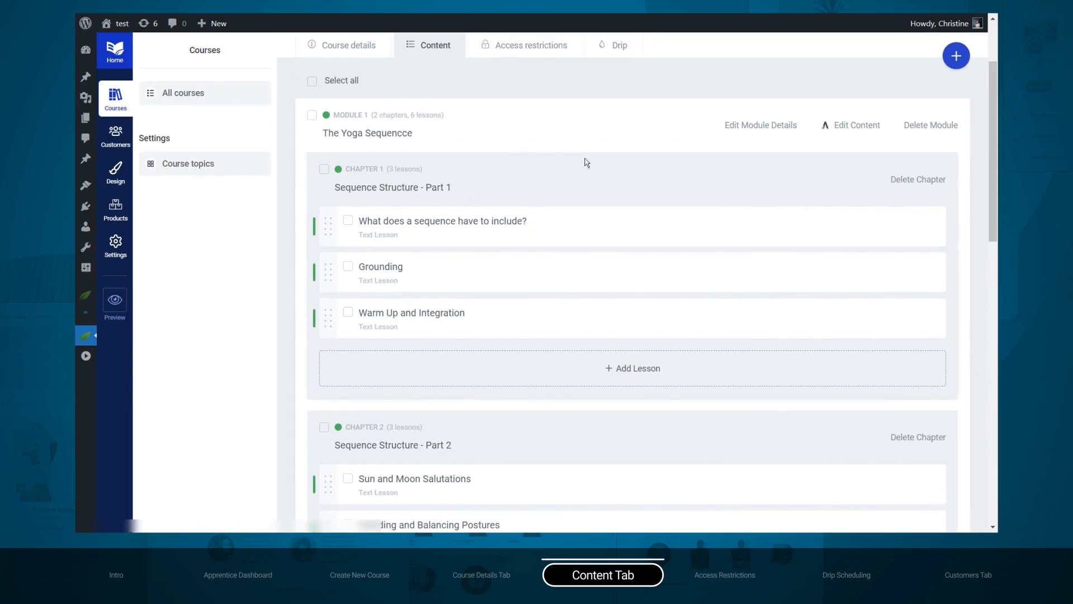
drag(992, 156, 980, 117)
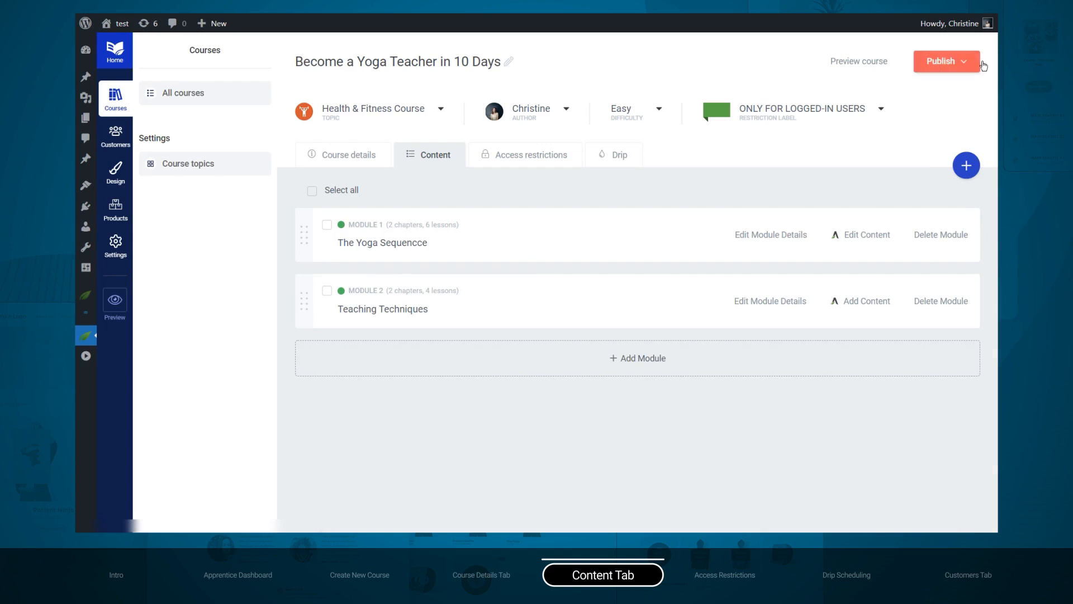
click(945, 66)
click(940, 62)
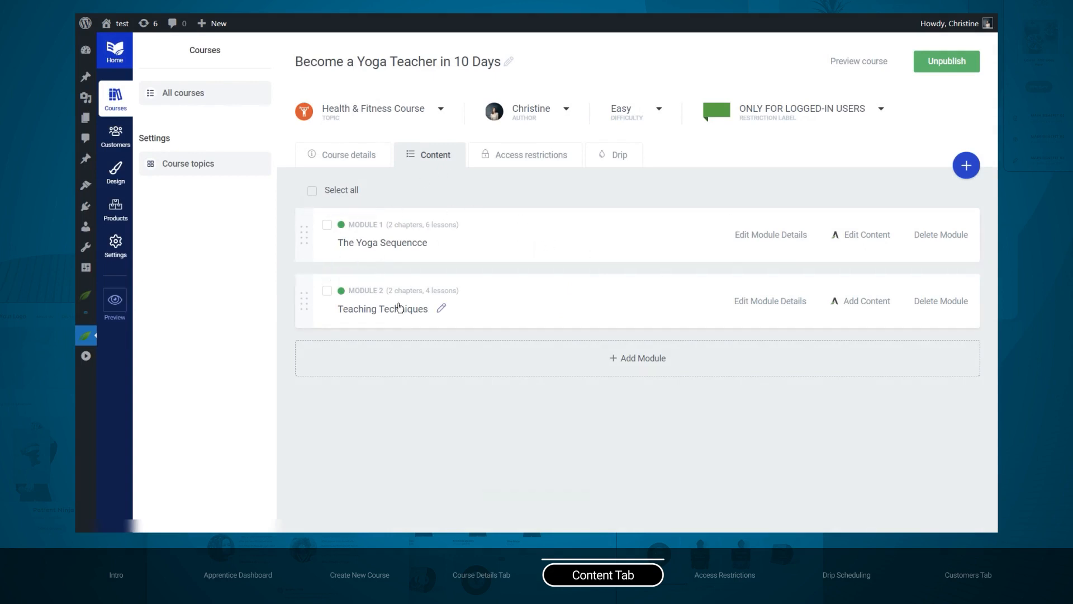
Create a product based on this course that also includes the page "Content Marketing E-book", keeping the course title as its name
click(516, 158)
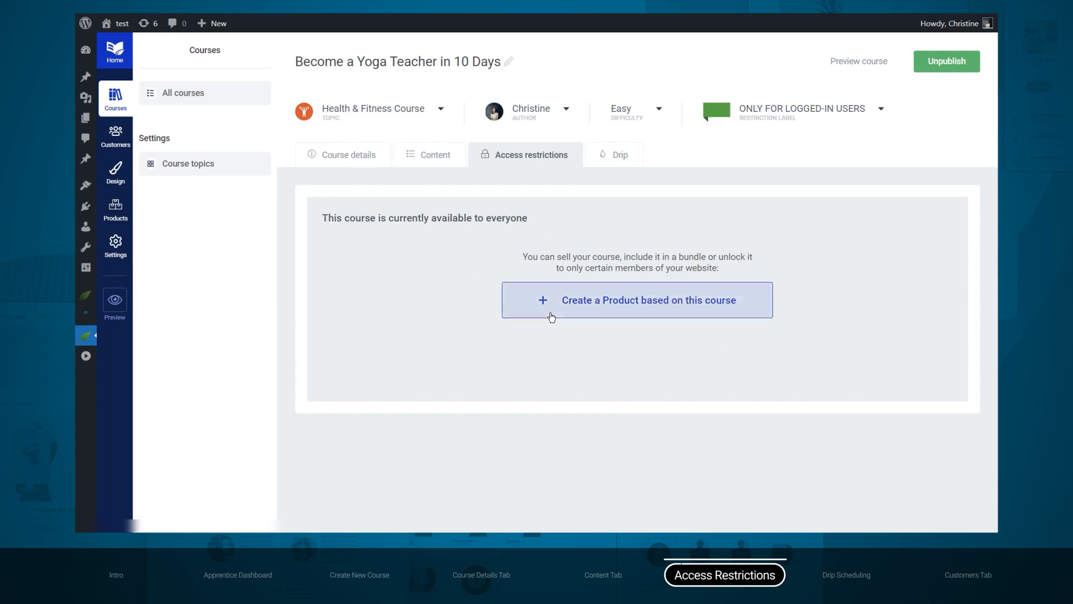
click(635, 307)
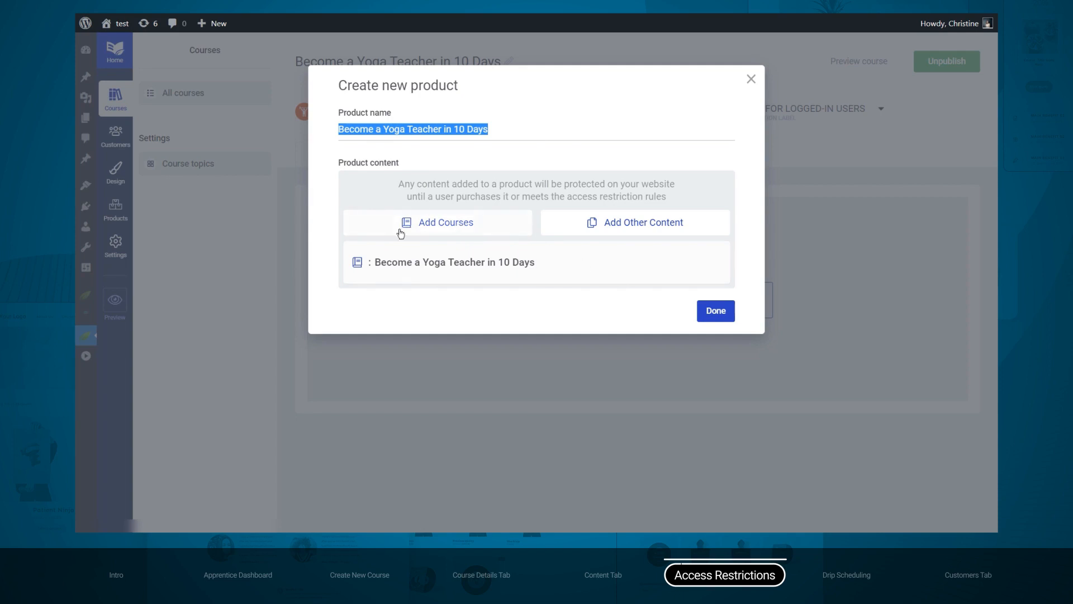
click(673, 223)
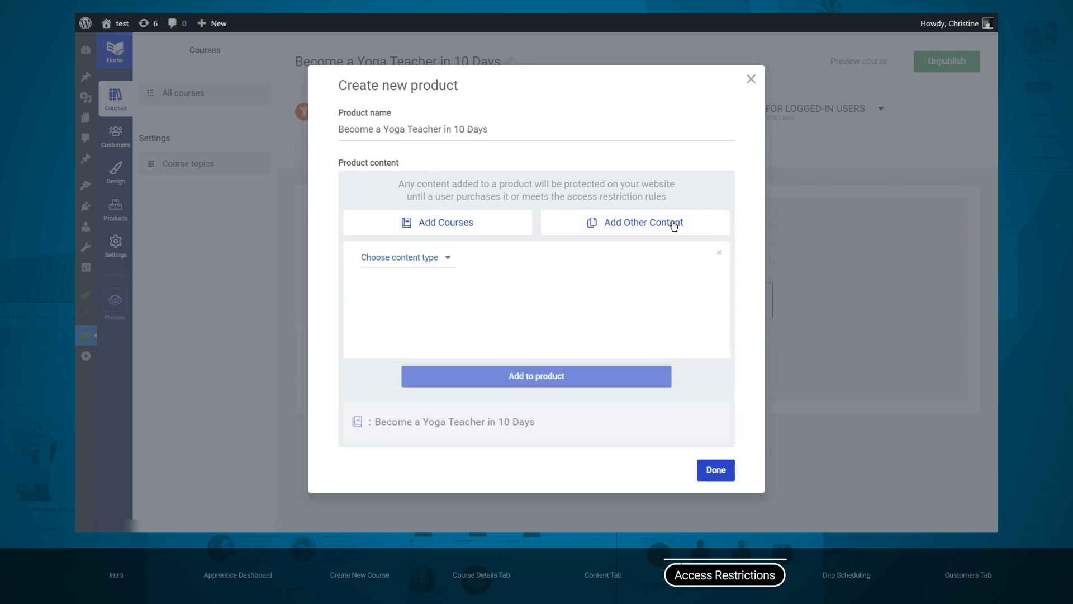
click(436, 256)
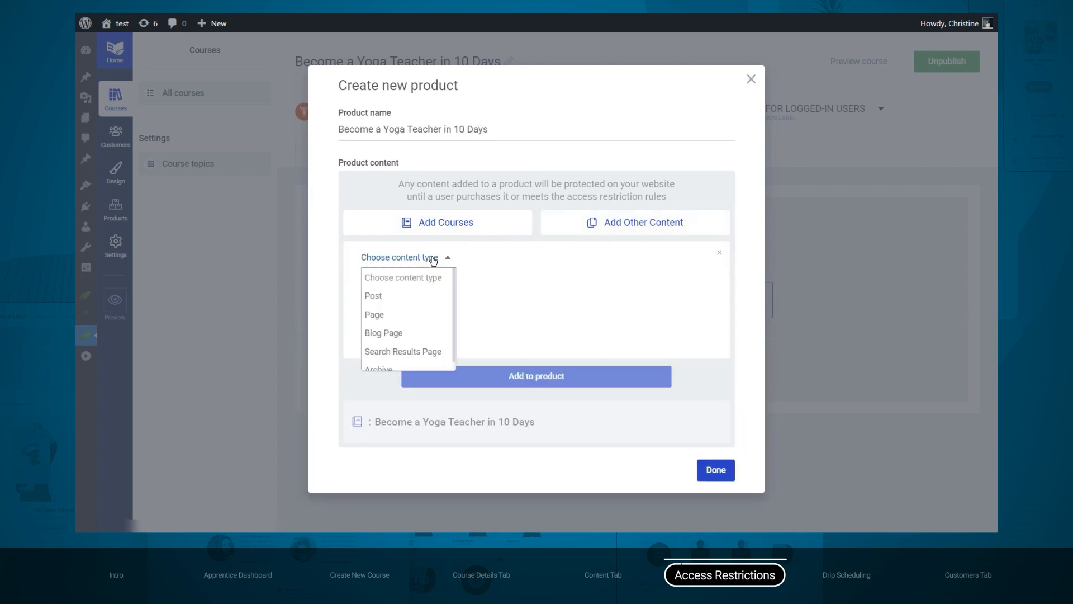
click(380, 315)
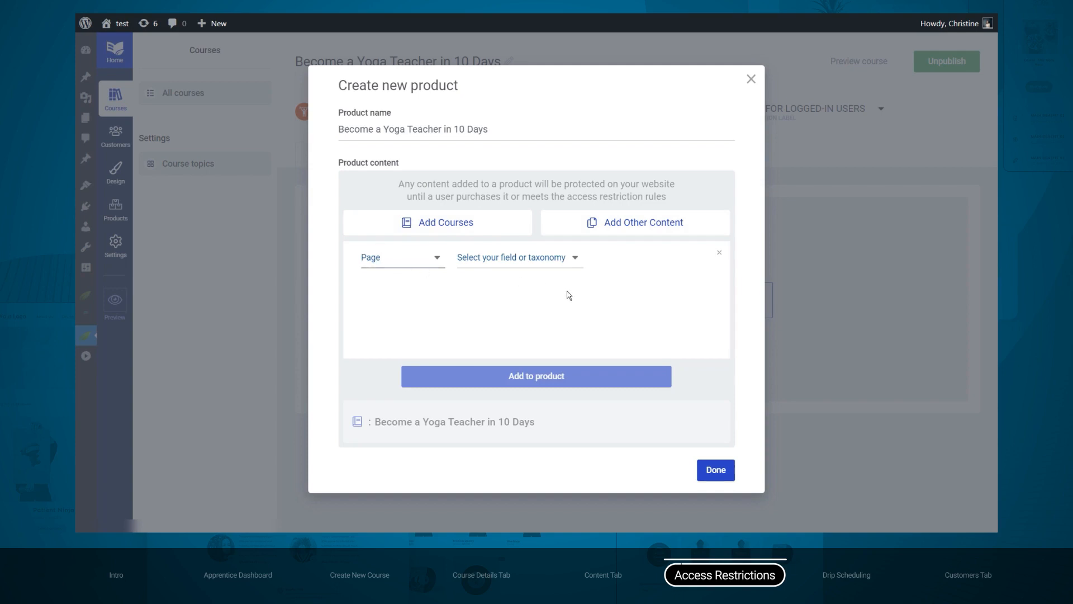
click(516, 267)
click(496, 300)
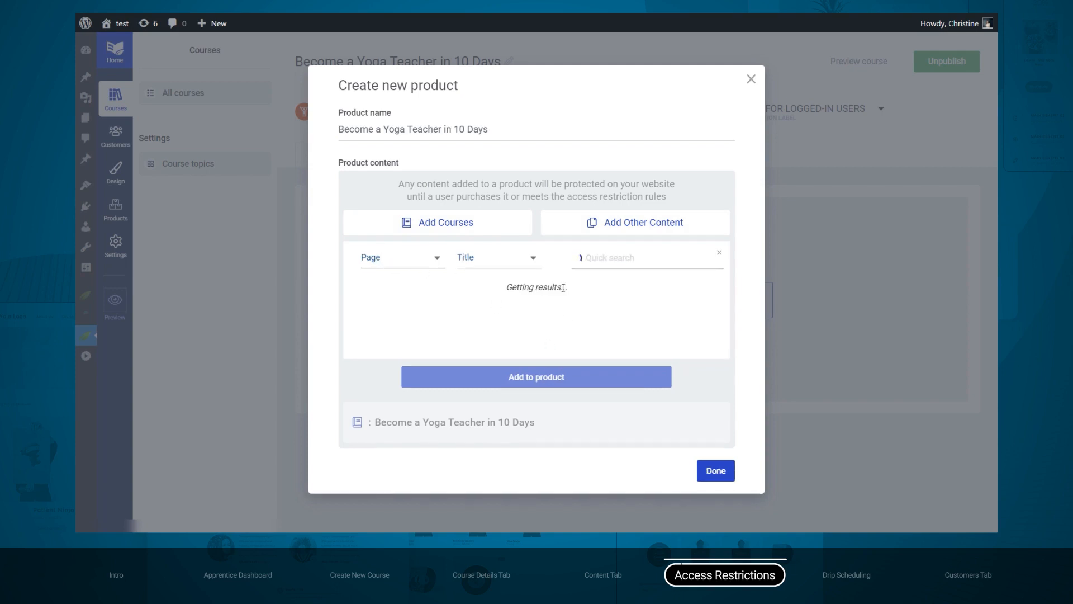
click(363, 337)
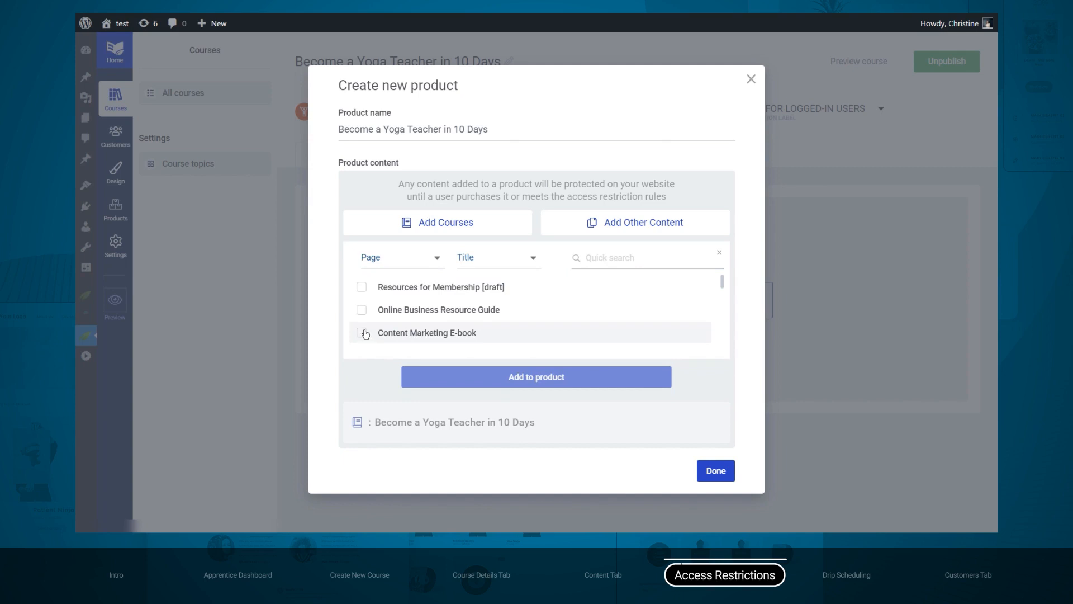
click(364, 333)
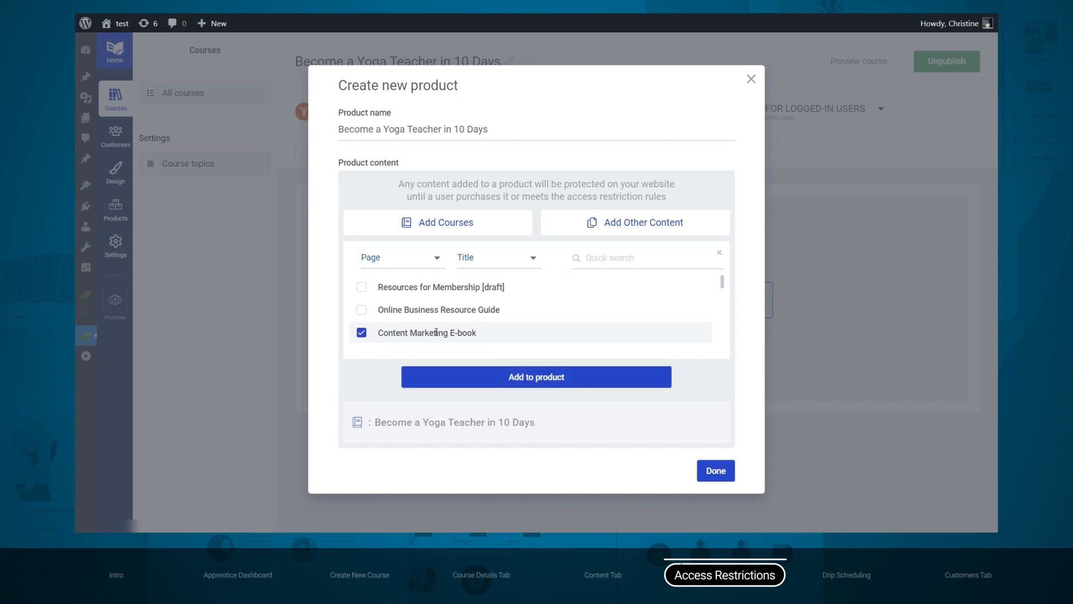
click(532, 378)
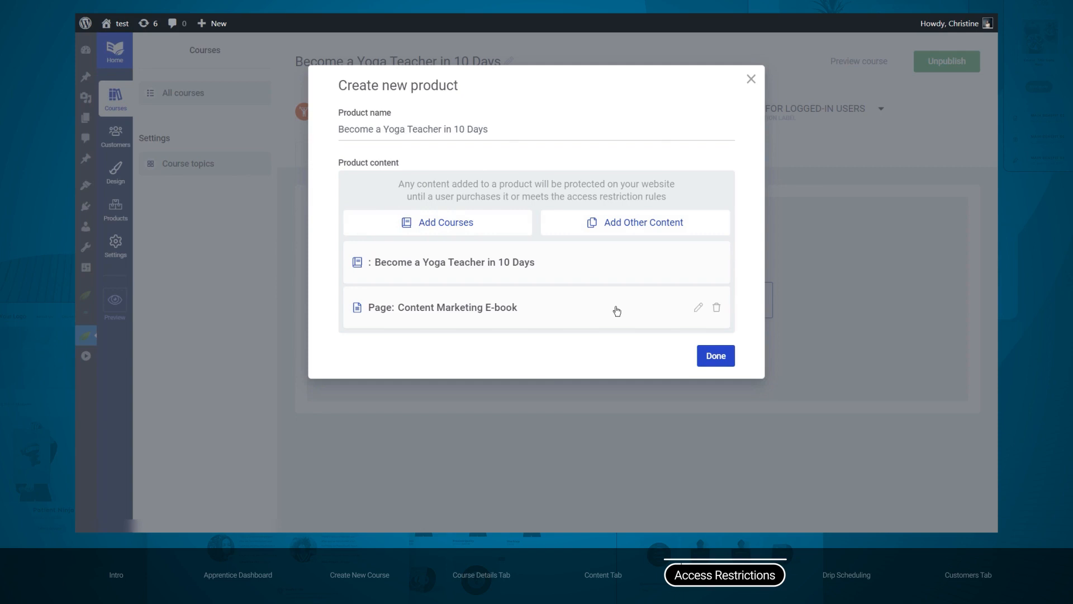
click(721, 362)
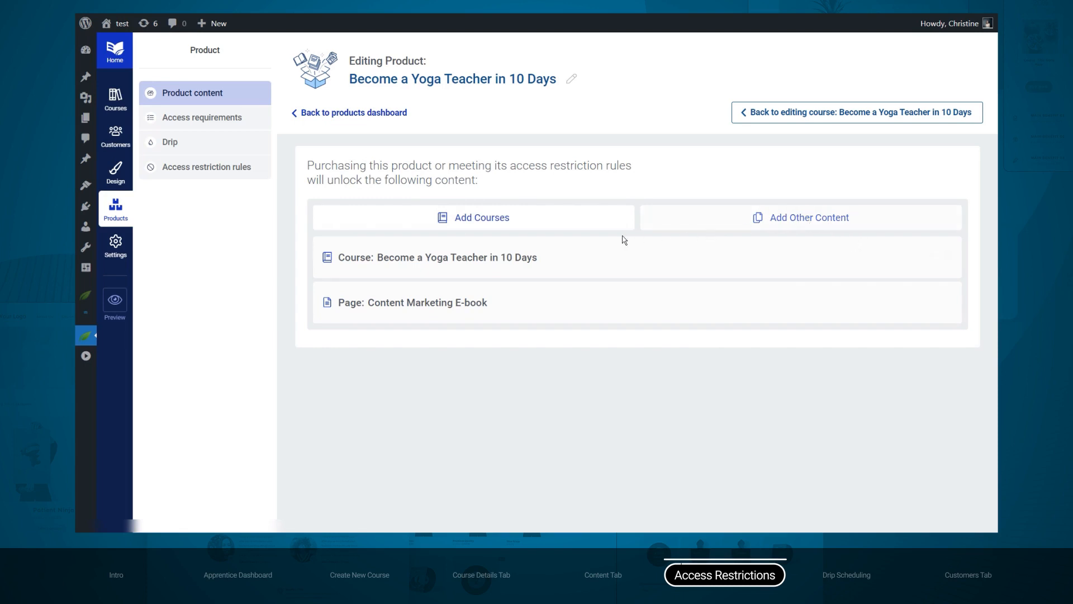
Give users with the WordPress role Subscriber access to the product and save the access requirements
click(165, 118)
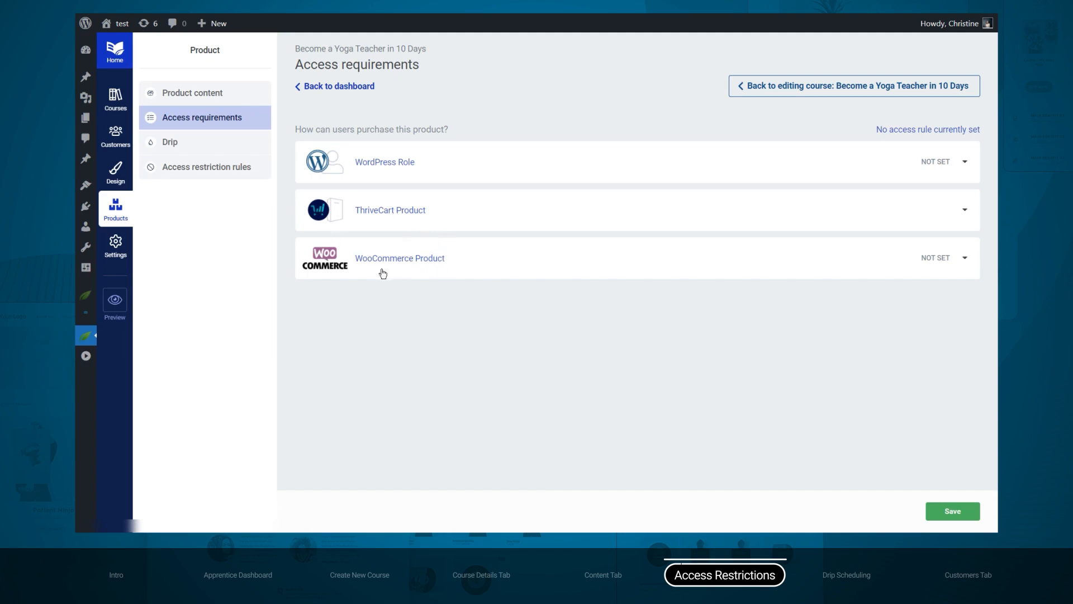
click(402, 167)
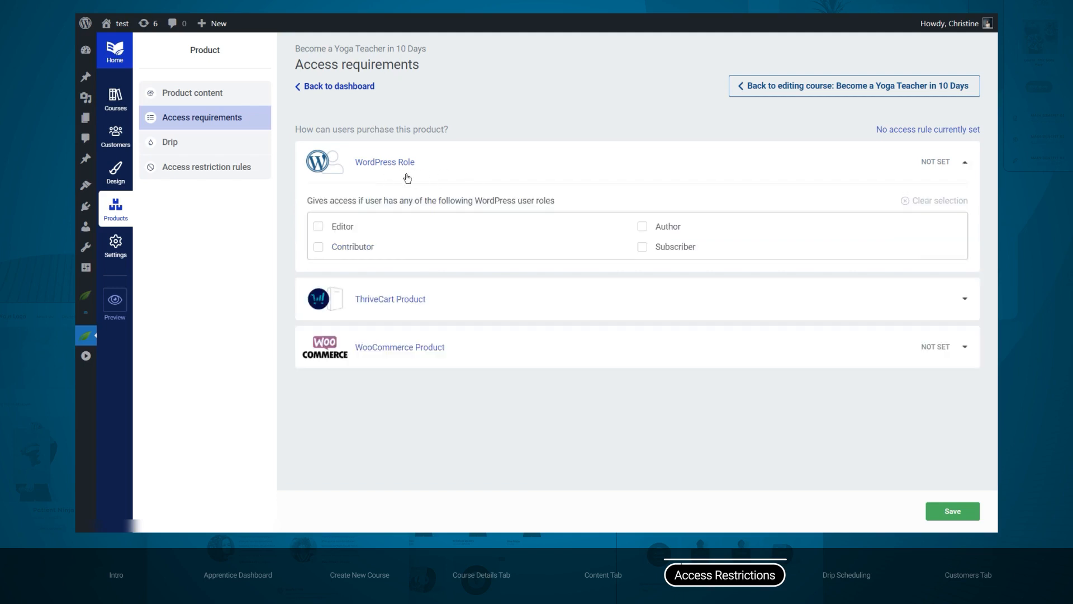
click(642, 248)
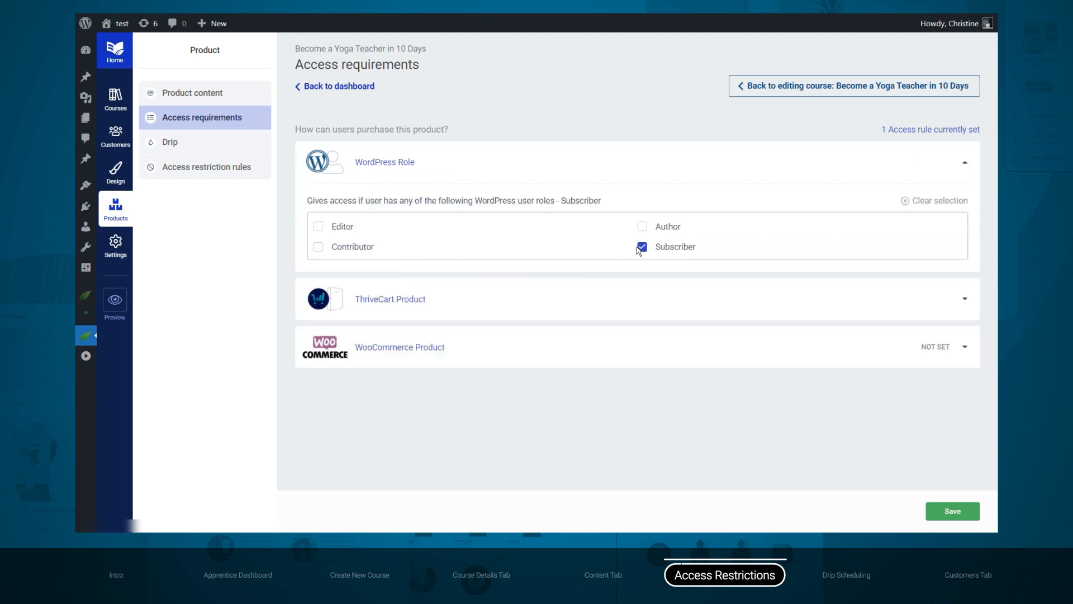
click(953, 517)
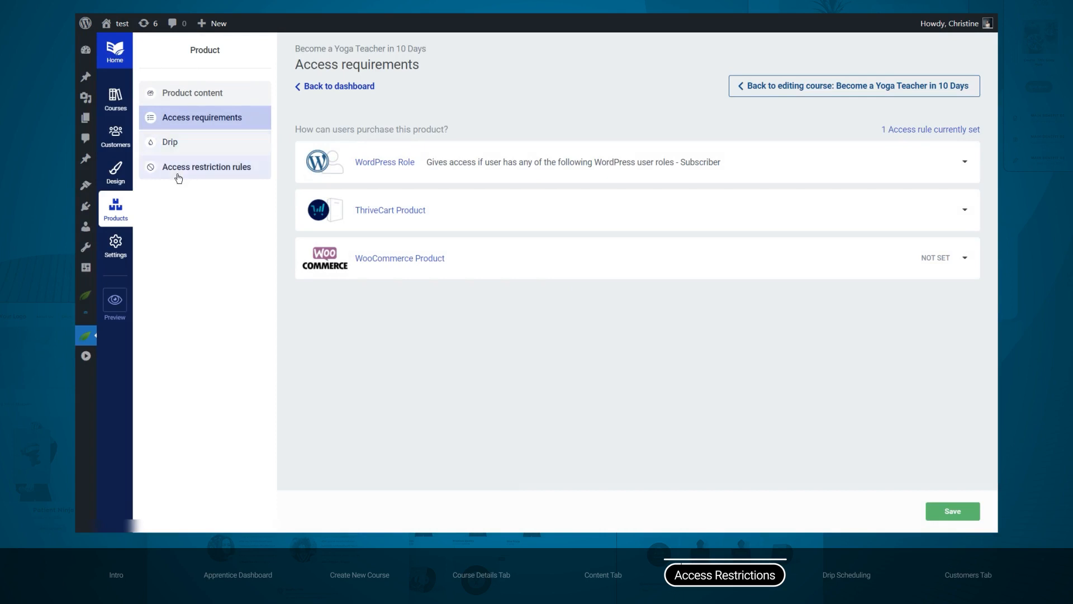
Review the product's access restriction rules and the behaviour setting for visitors who are not logged in
click(240, 173)
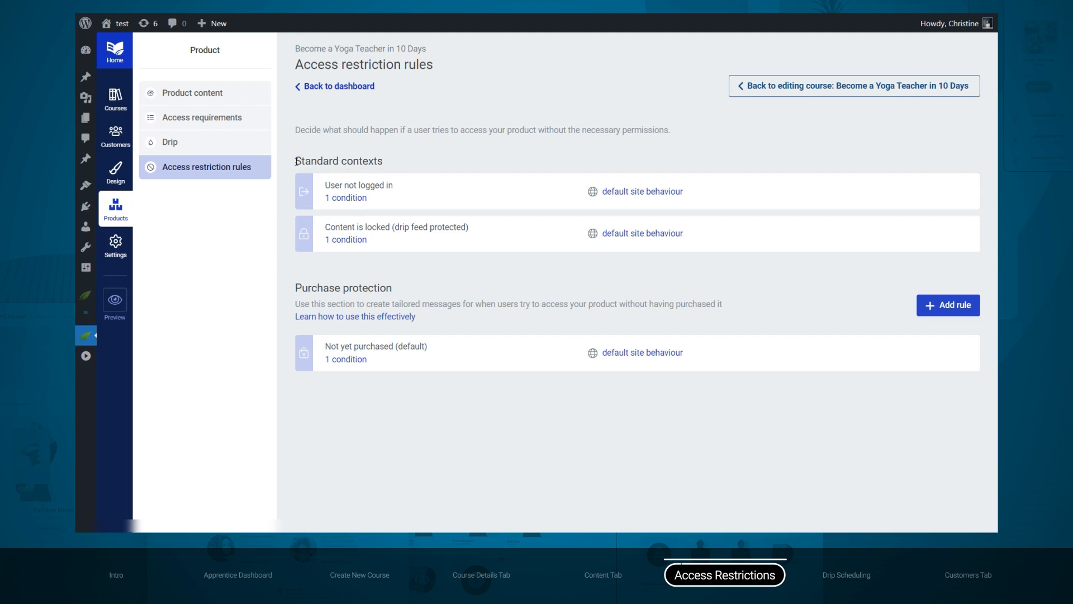
drag(297, 161, 387, 161)
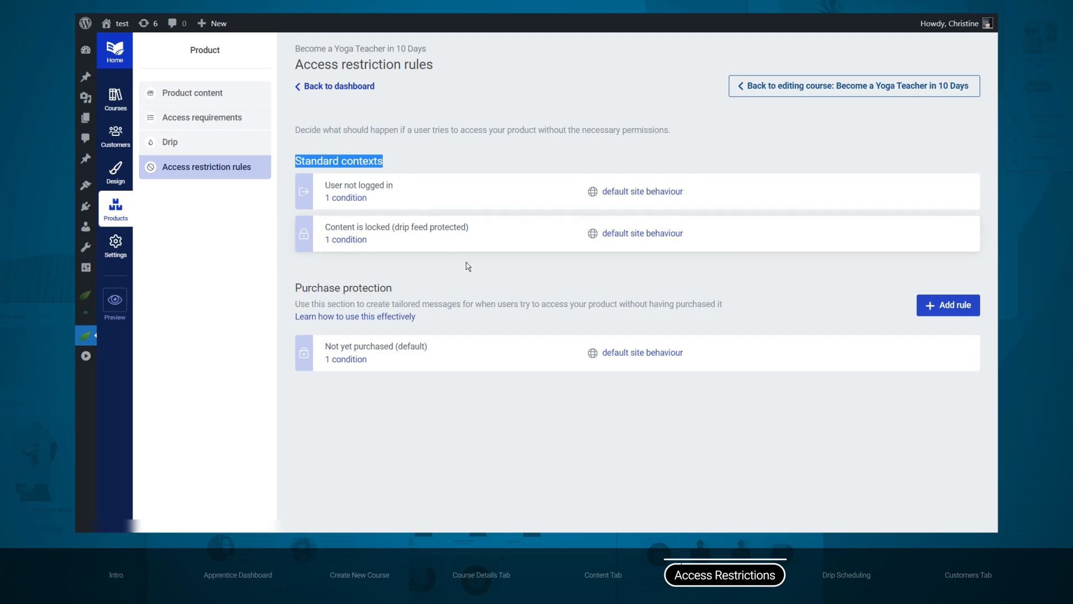
click(345, 299)
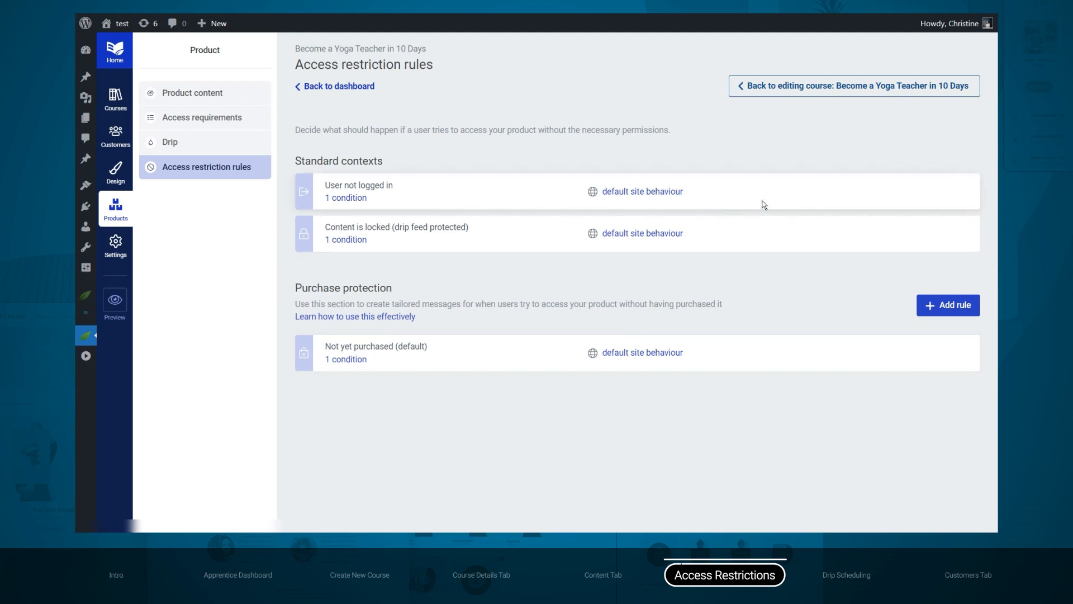
click(664, 193)
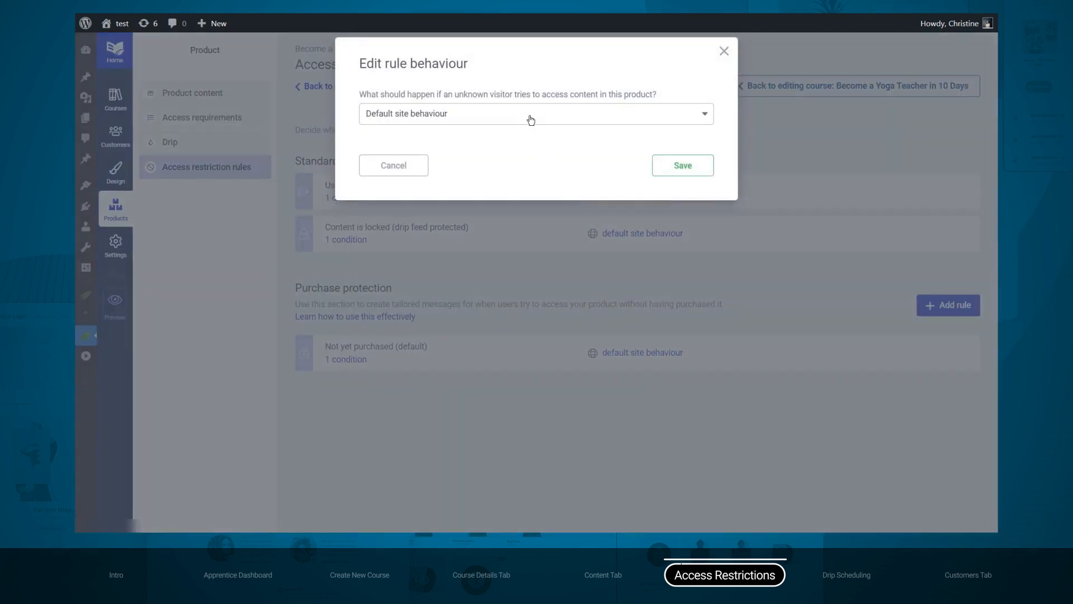
click(531, 118)
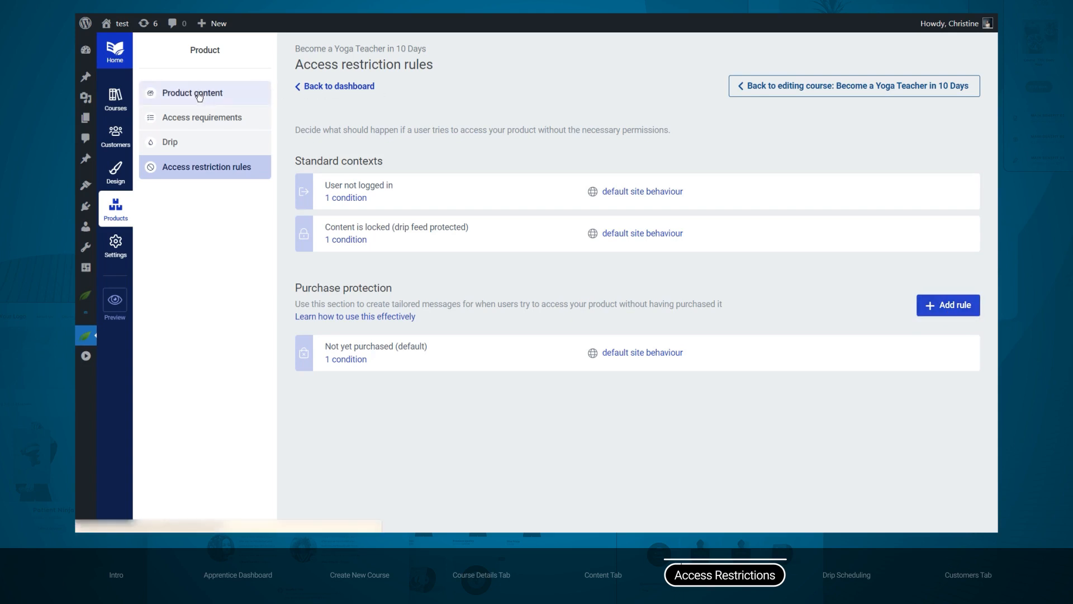
Return from the product to editing the course and view the form for adding another product without creating one
click(216, 98)
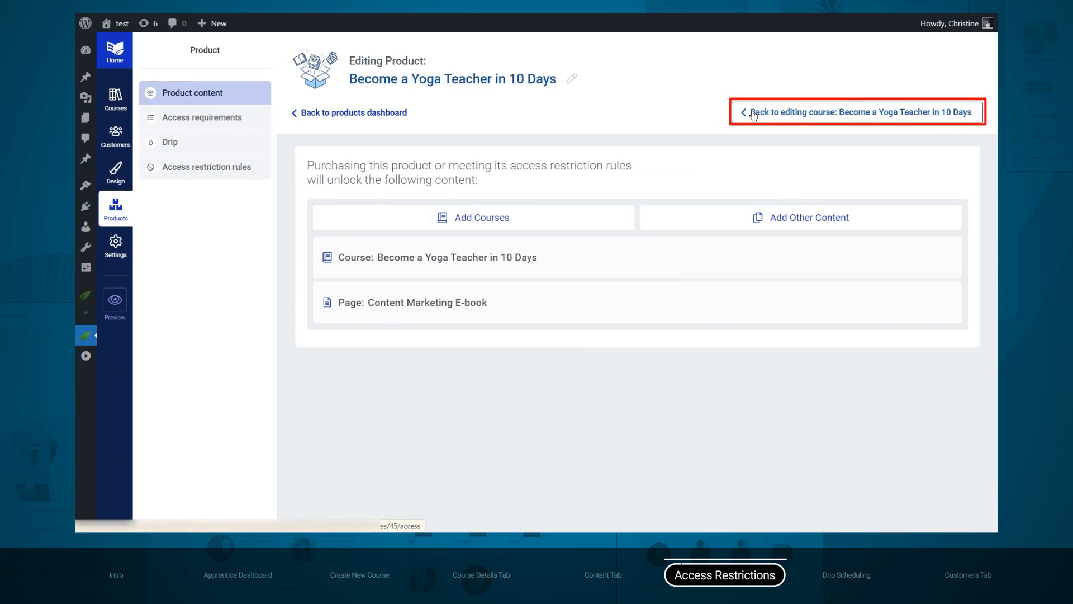
click(852, 114)
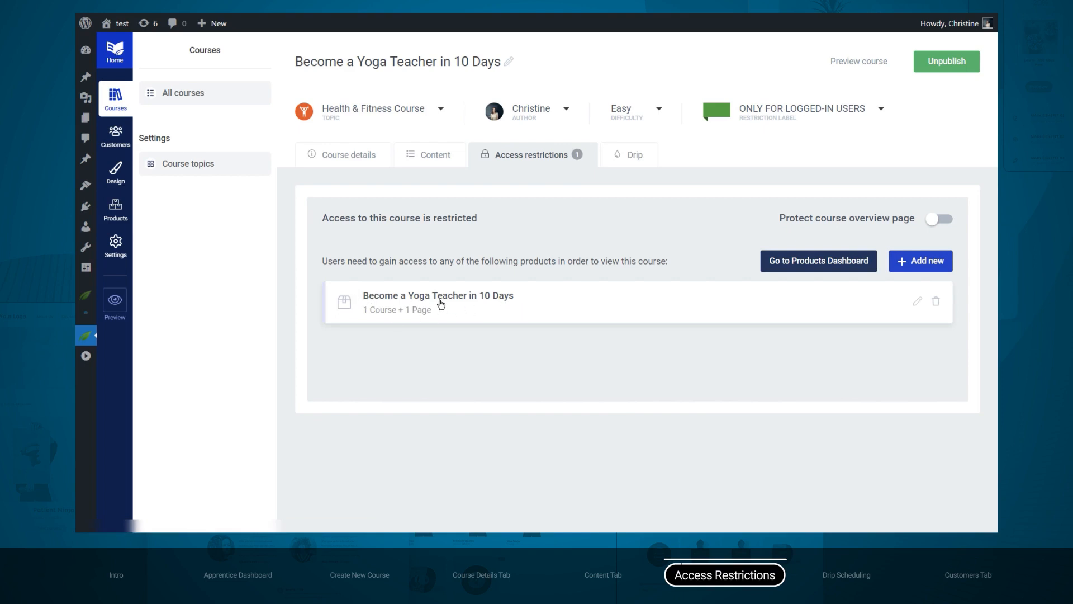
click(933, 265)
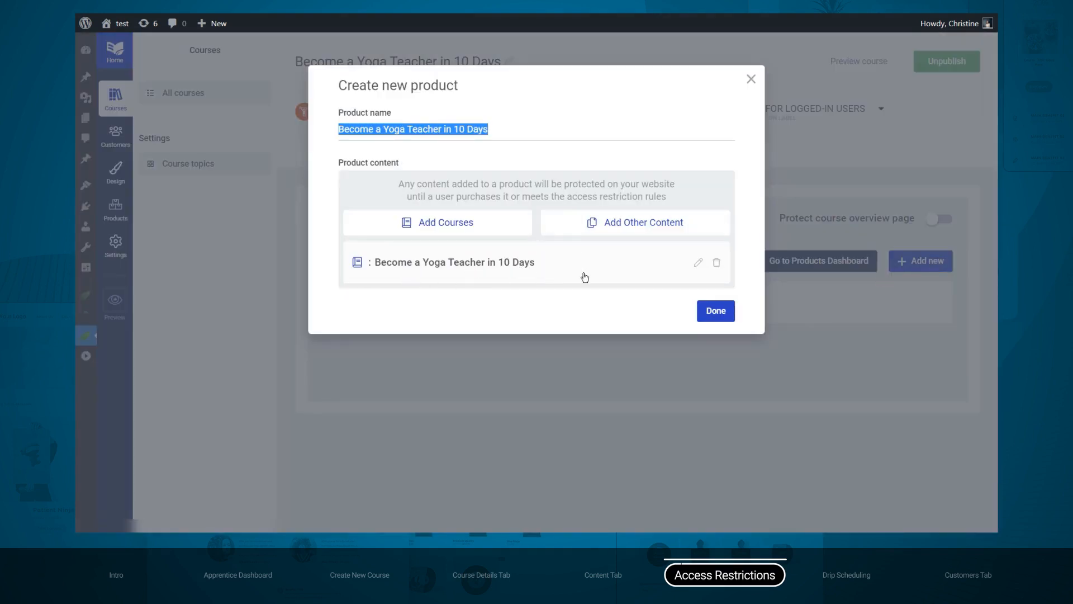
click(750, 80)
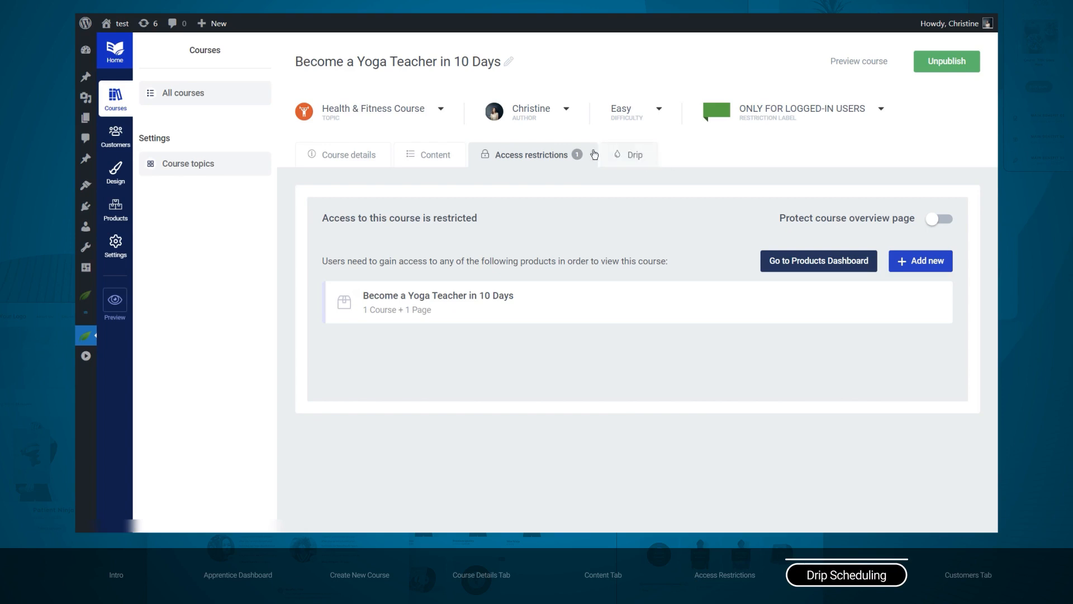
Start the course's first drip campaign from the Scheduled repeating template
click(640, 161)
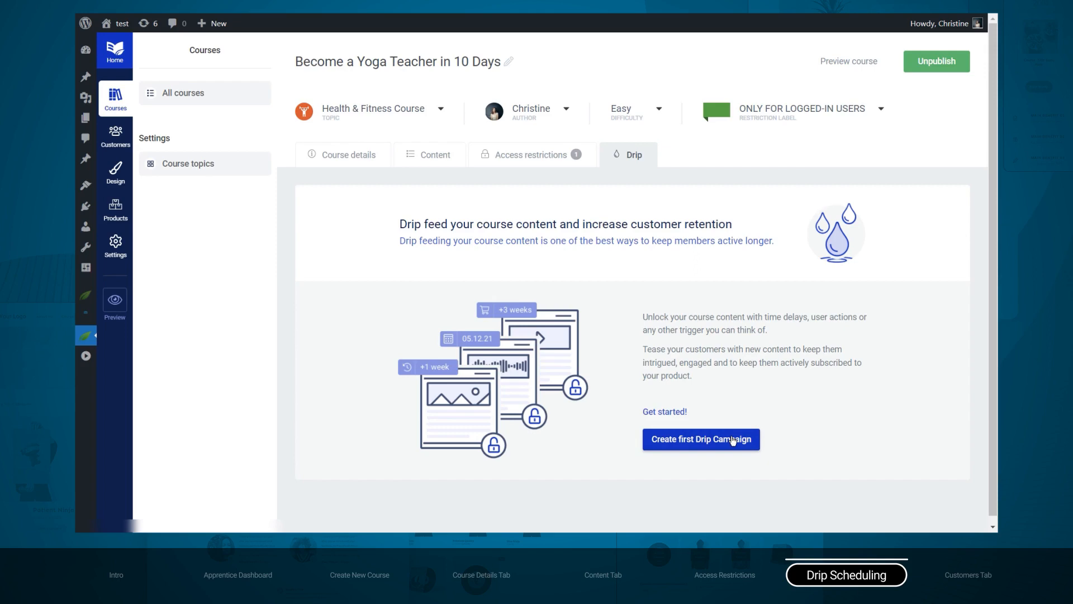
click(665, 441)
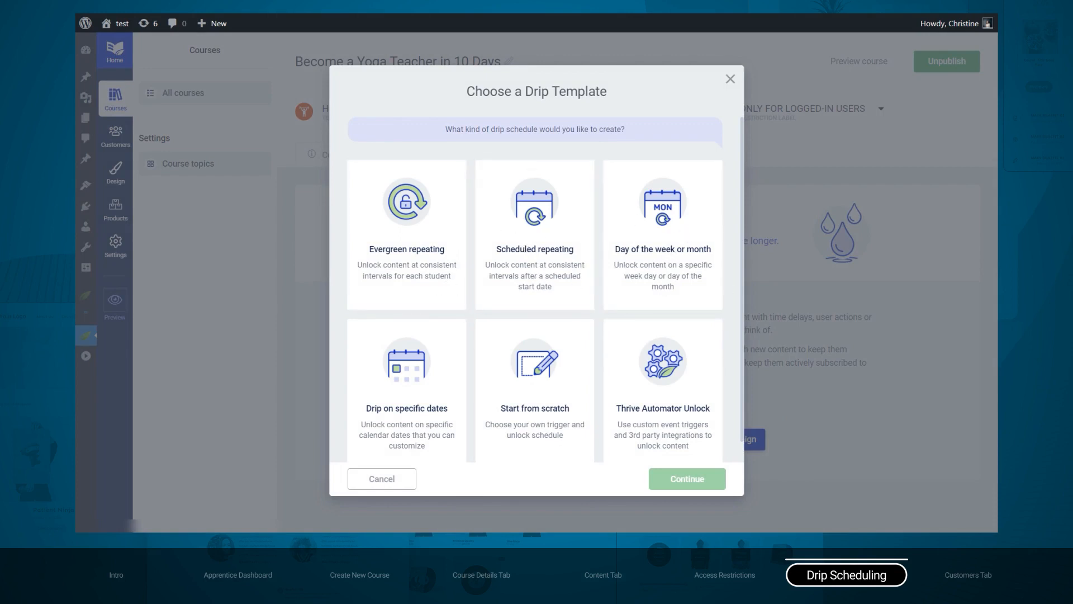
scroll(631, 254, down, 1)
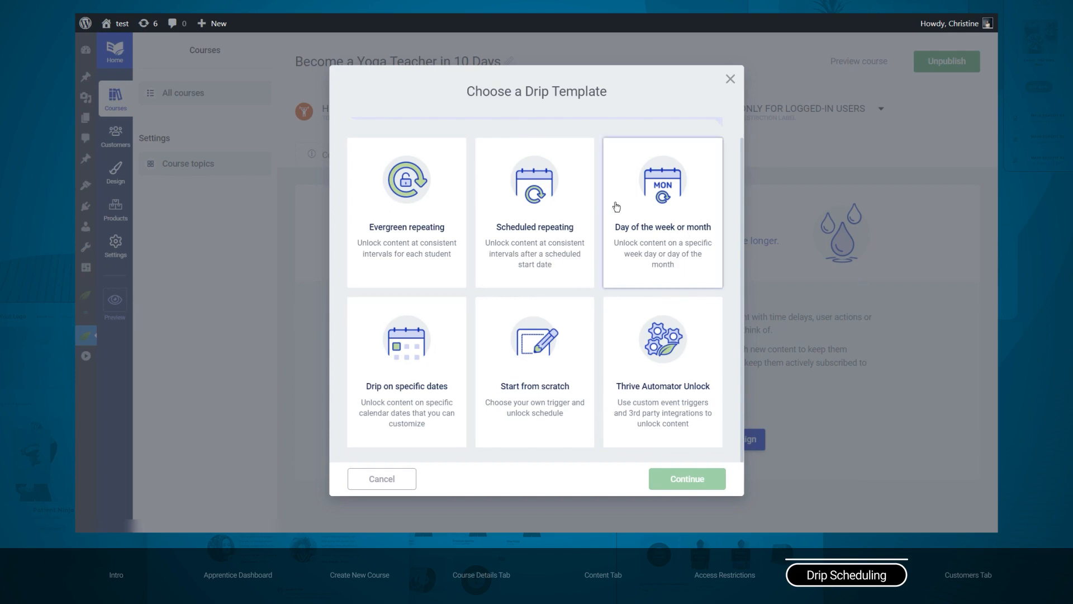
click(534, 207)
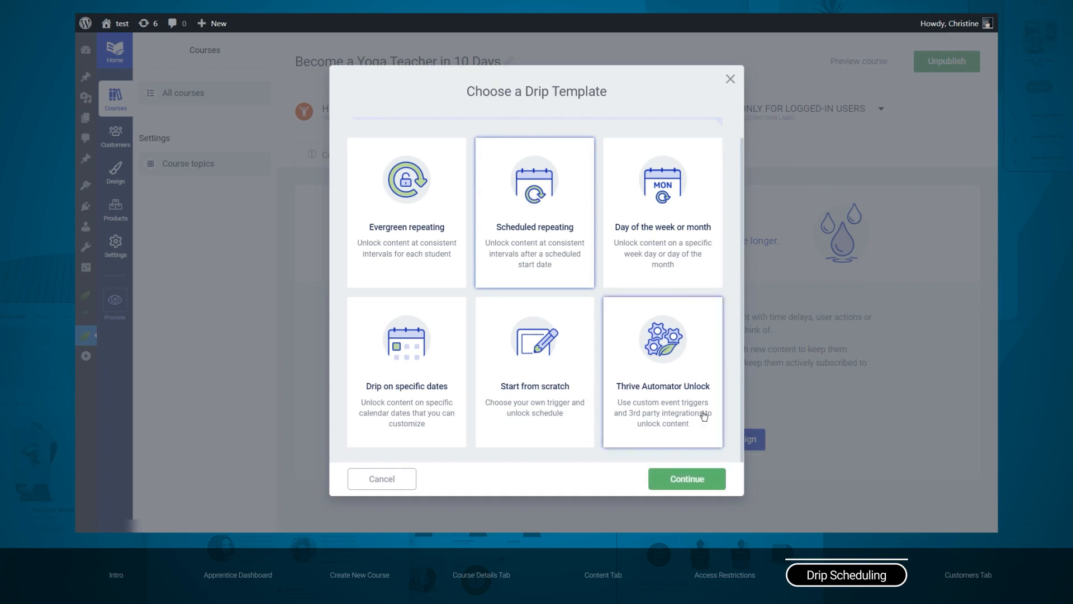
click(718, 481)
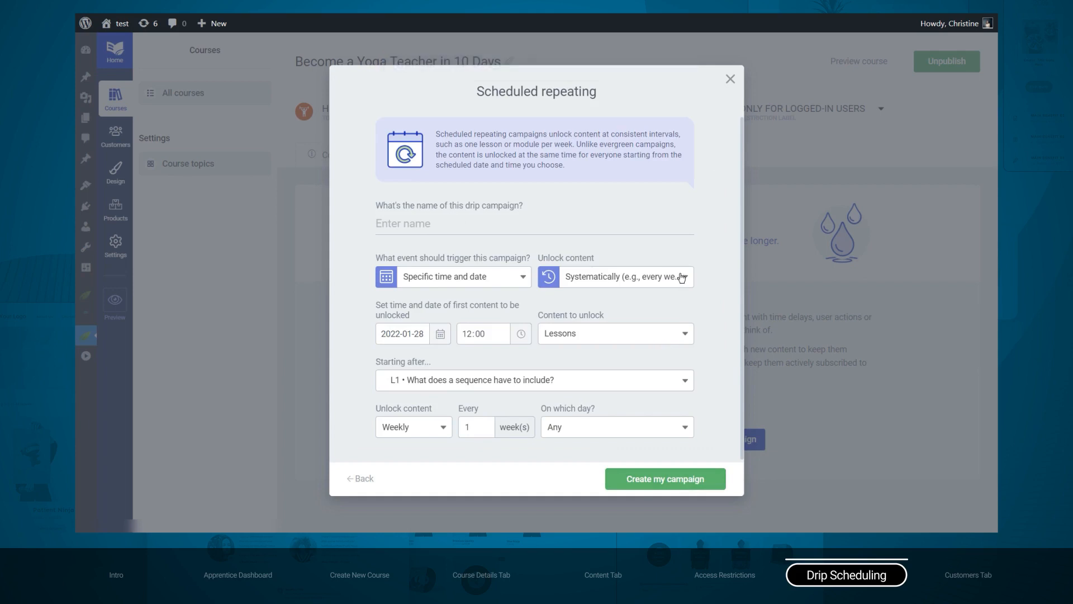
Name the drip campaign "1 lesson/day" and set the first content's unlock date to 2022-01-30
scroll(743, 202, down, 1)
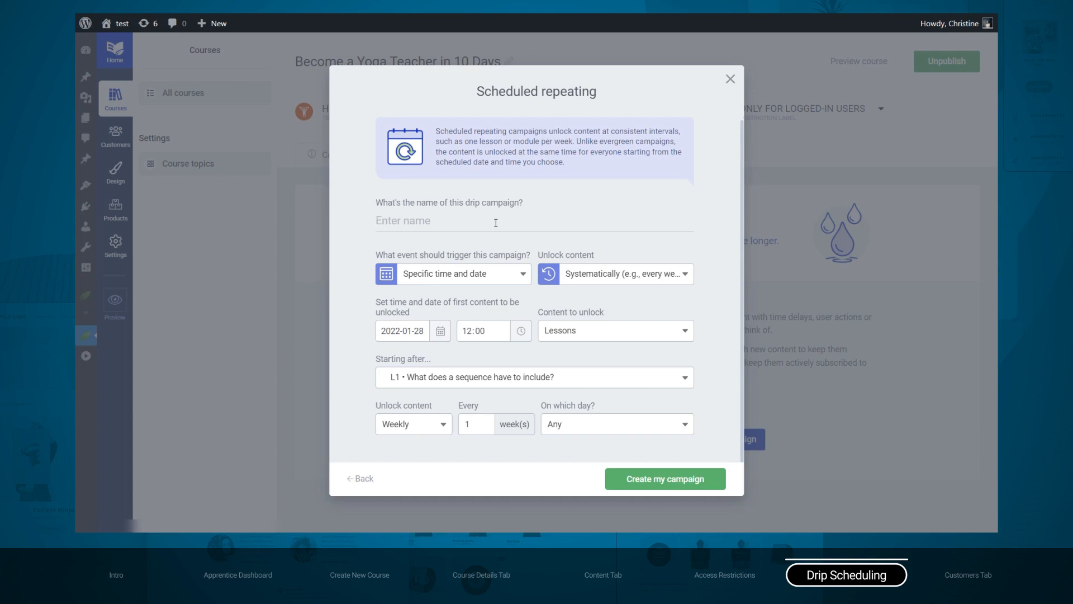
text(1 lesson/day)
click(440, 332)
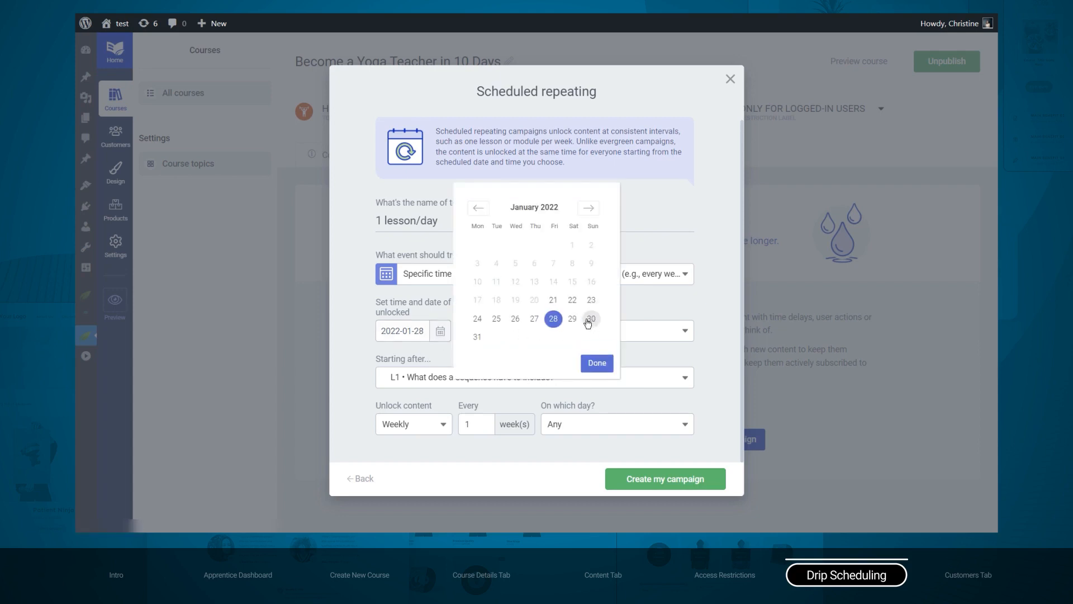
click(590, 319)
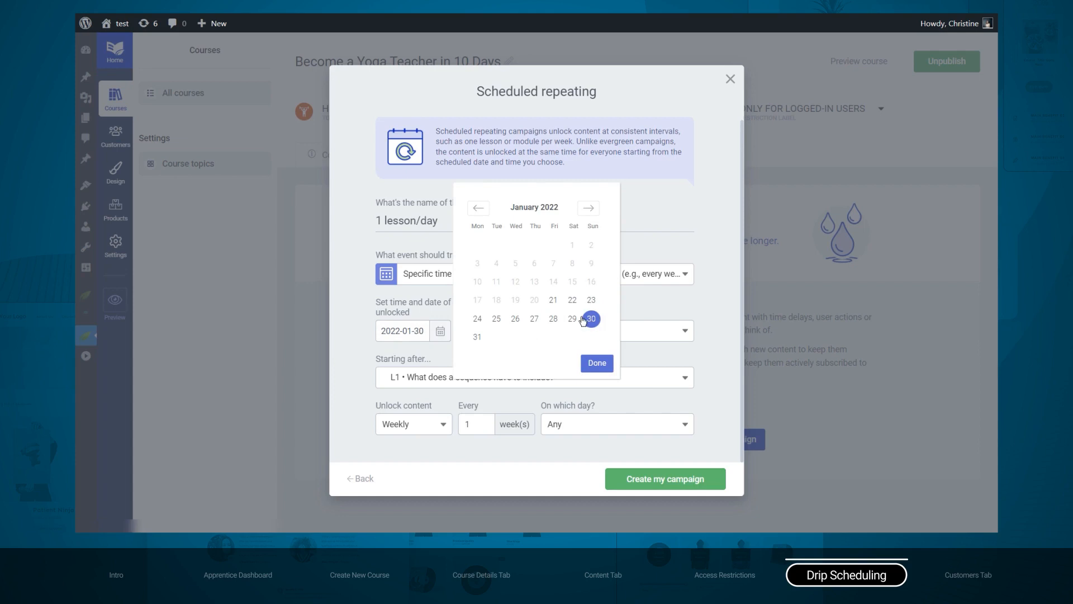
click(597, 363)
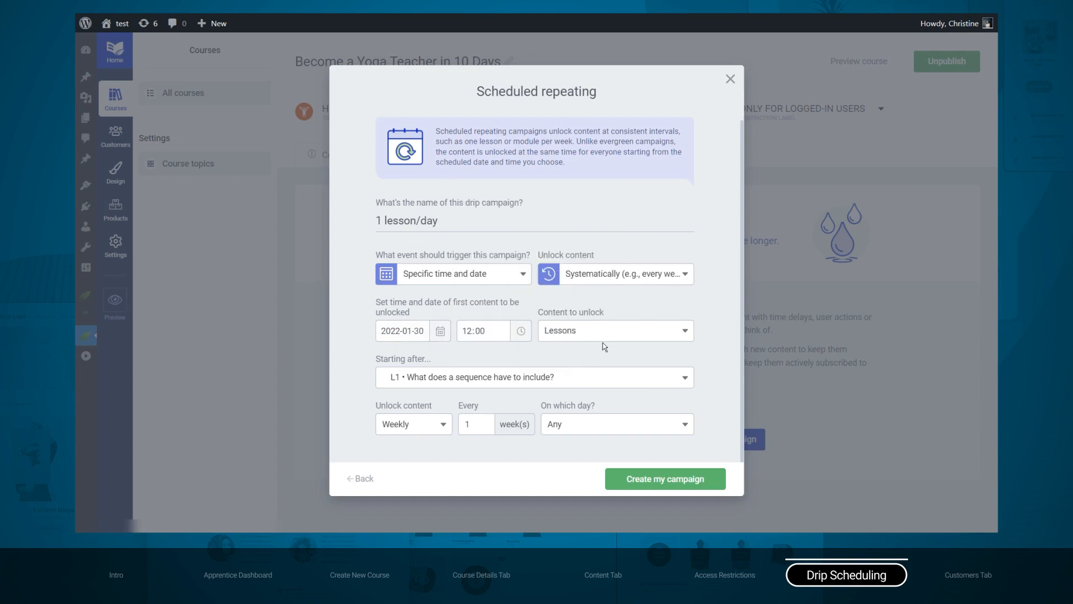
Set the campaign to unlock lessons daily, every 1 day, and create it
click(627, 326)
click(591, 346)
click(416, 429)
click(418, 446)
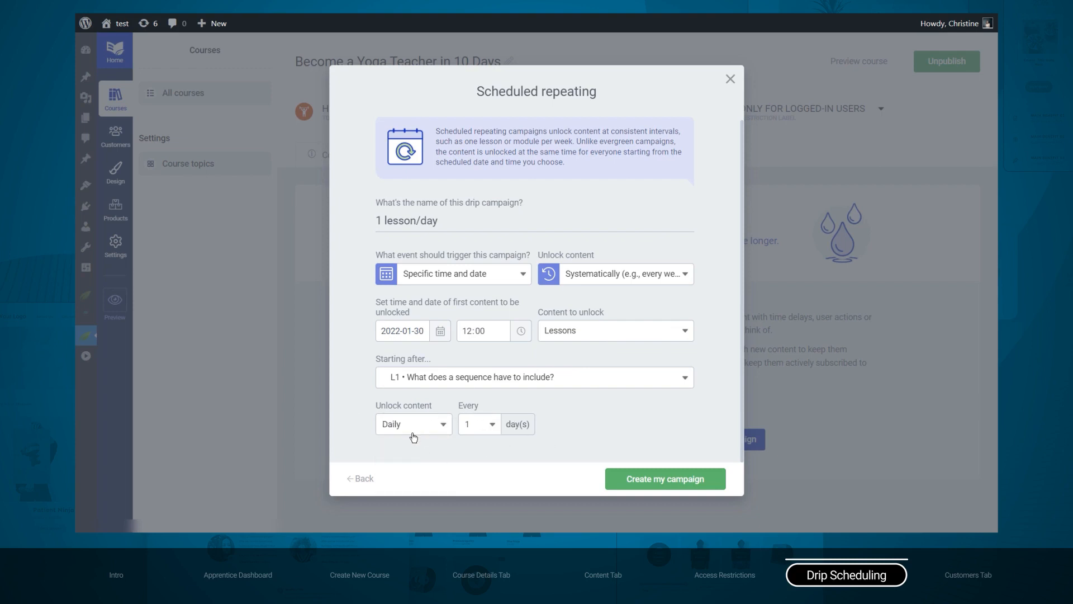
click(701, 480)
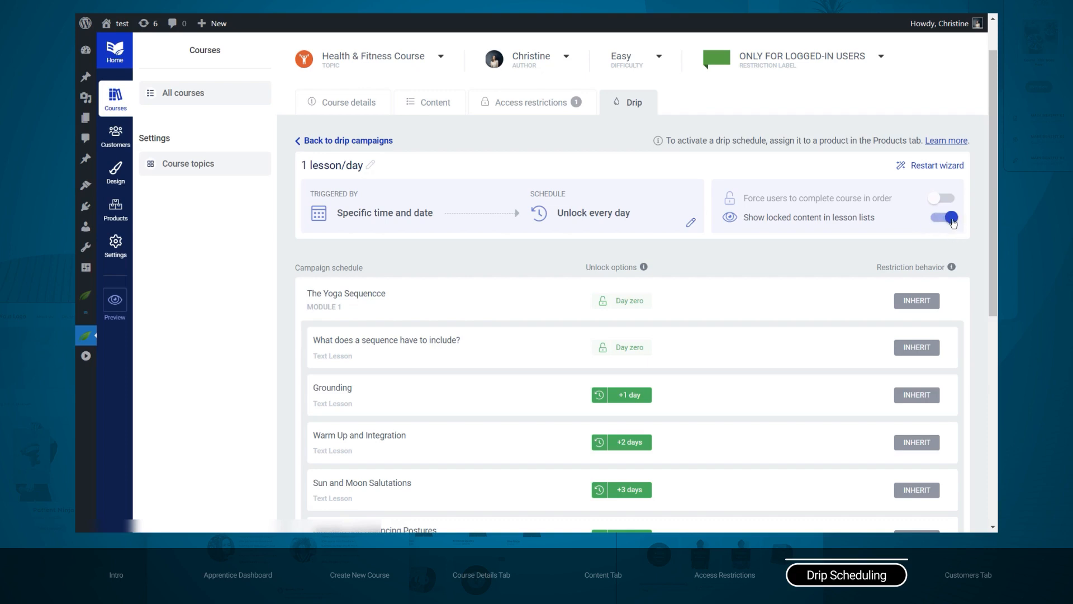
Turn off showing locked content in lesson lists for the 1 lesson/day drip campaign
click(934, 220)
scroll(577, 239, down, 2)
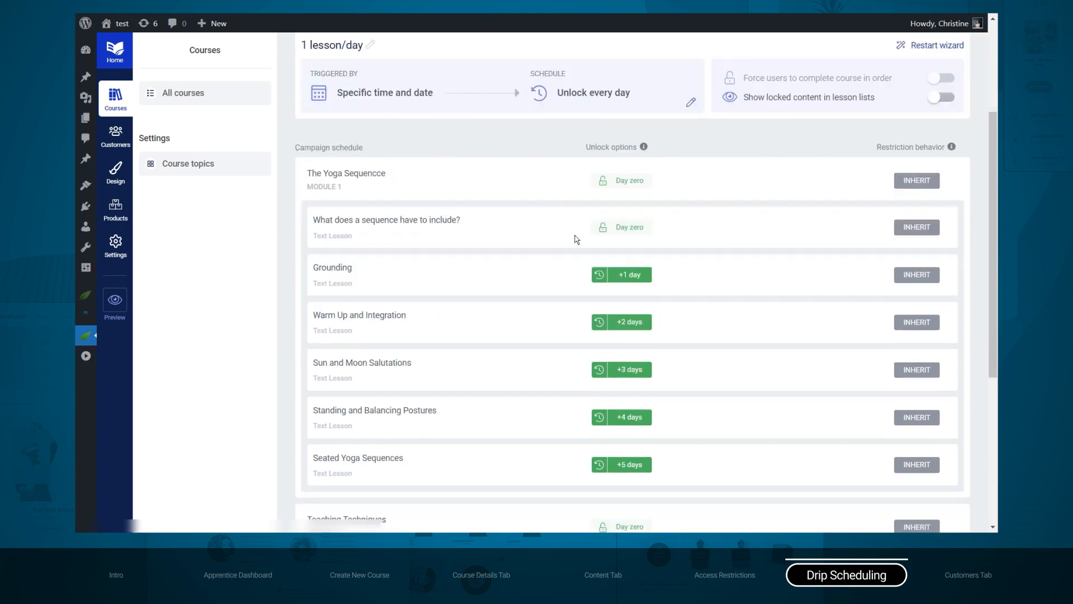
mouse_move(613, 239)
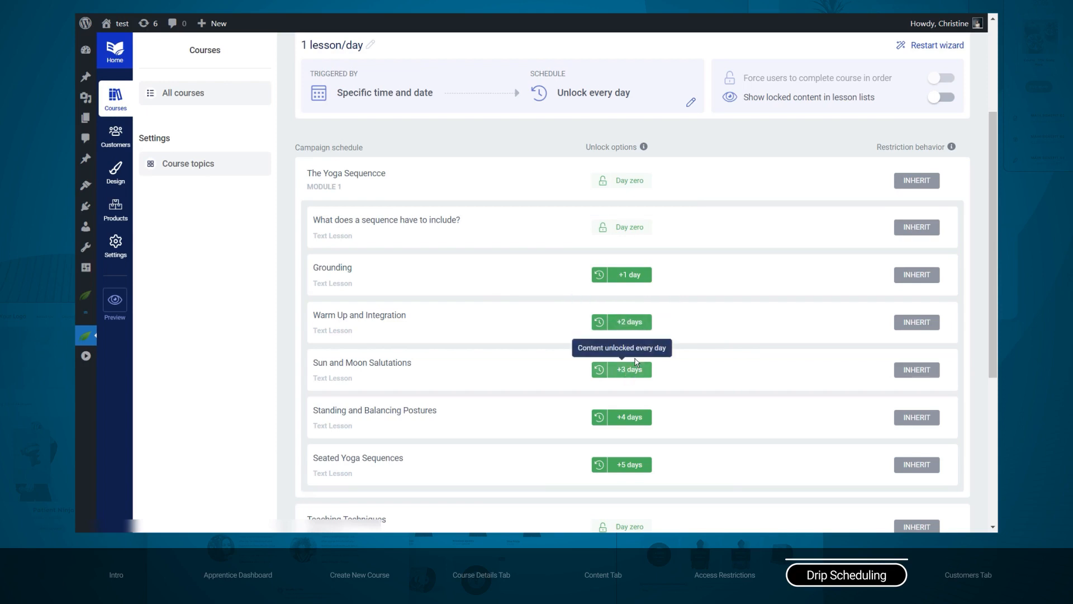
Review the new unlock condition choices and the all/any matching options for the Warm Up and Integration lesson without saving a rule
click(632, 323)
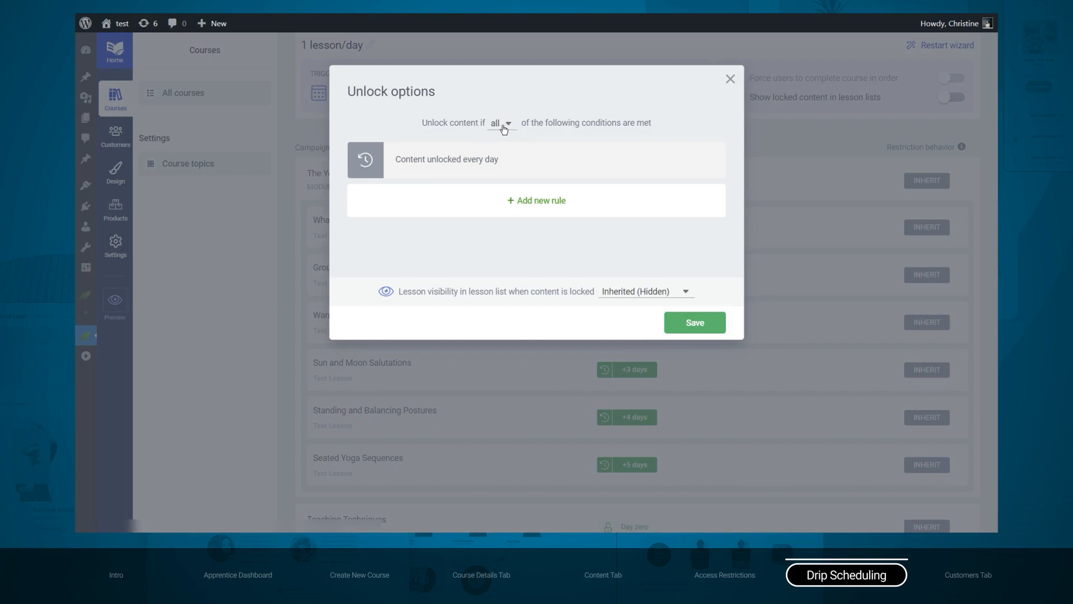
click(563, 205)
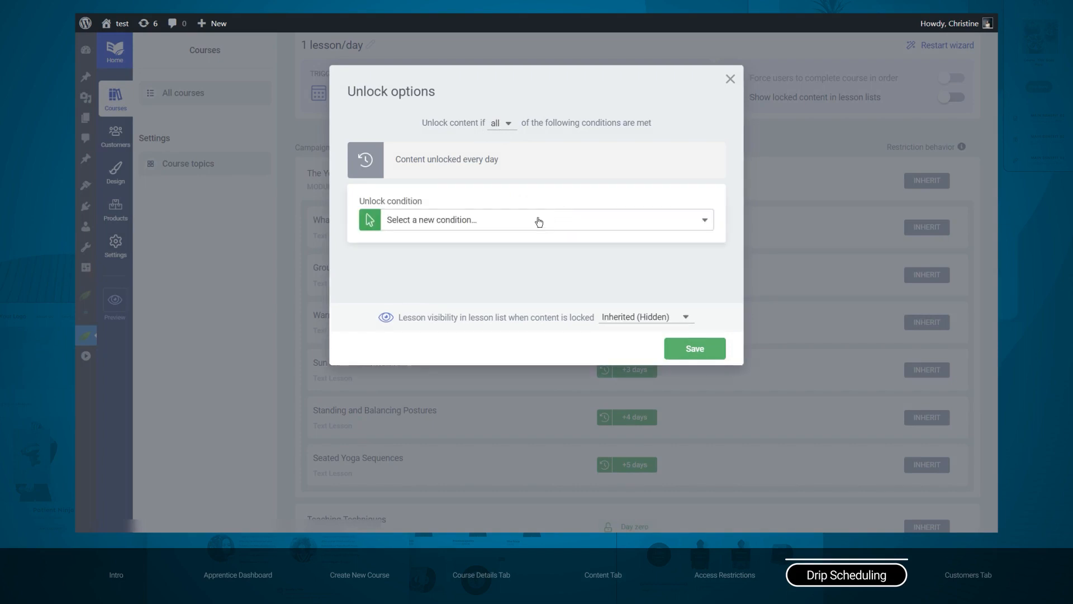
click(423, 224)
click(423, 224)
click(505, 126)
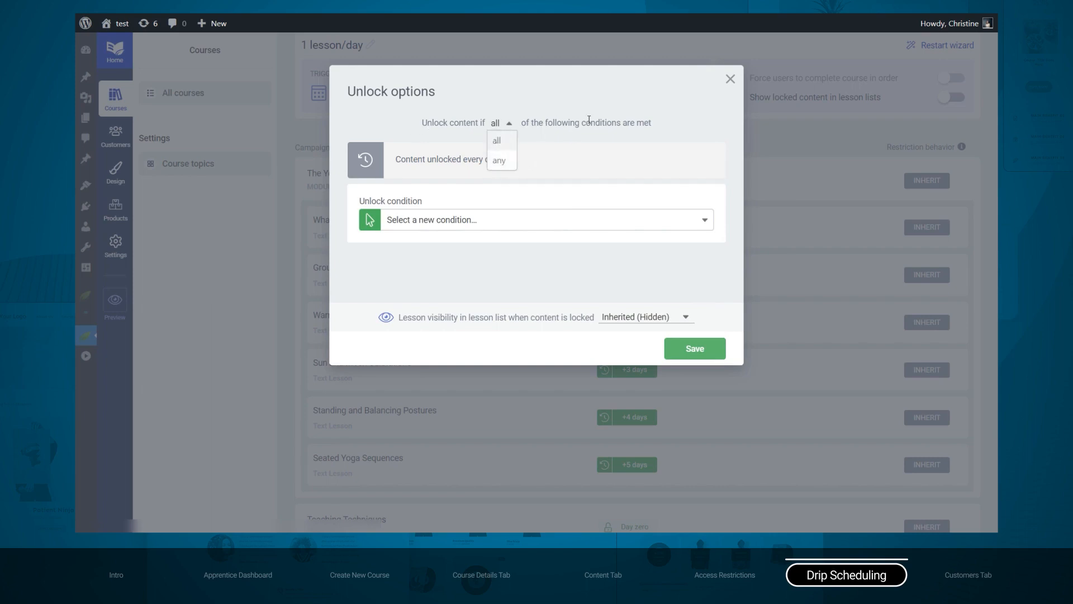
click(497, 141)
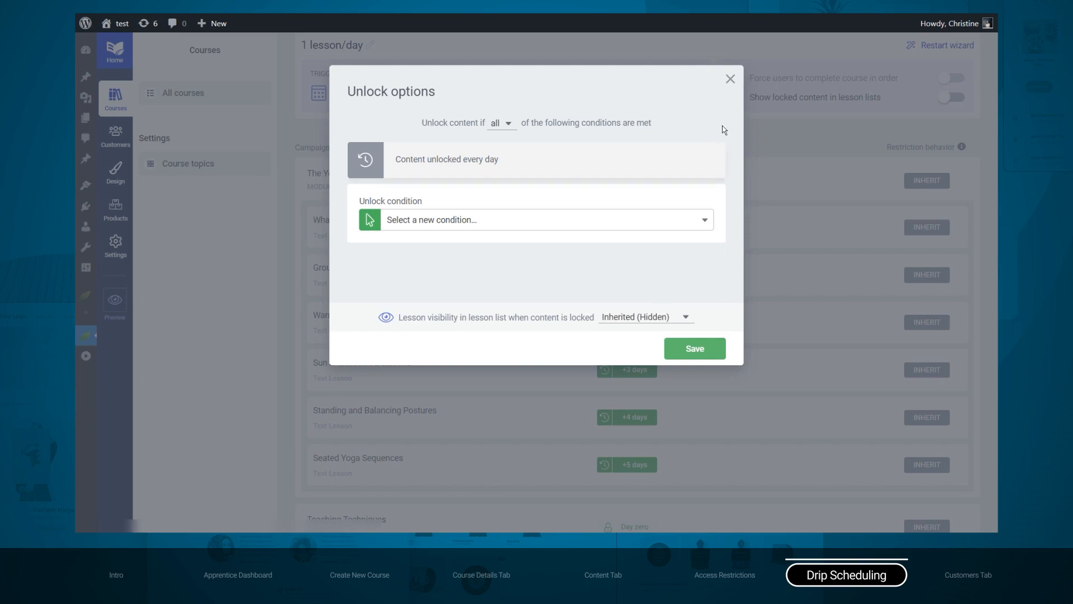
click(729, 79)
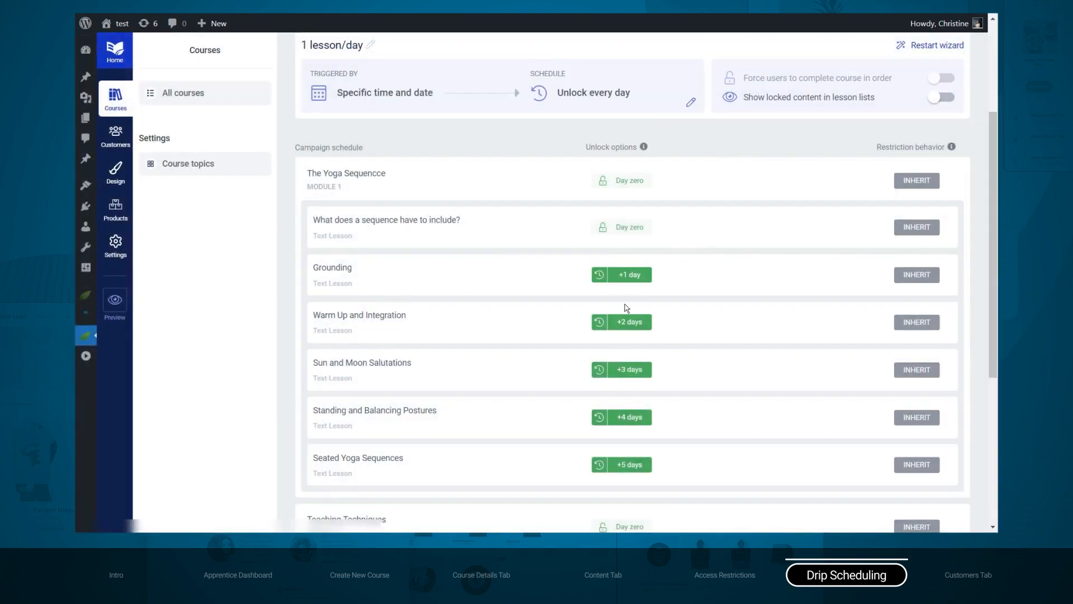
Set the Warm Up and Integration lesson's visibility when locked to Displayed as locked and save its unlock options
click(632, 324)
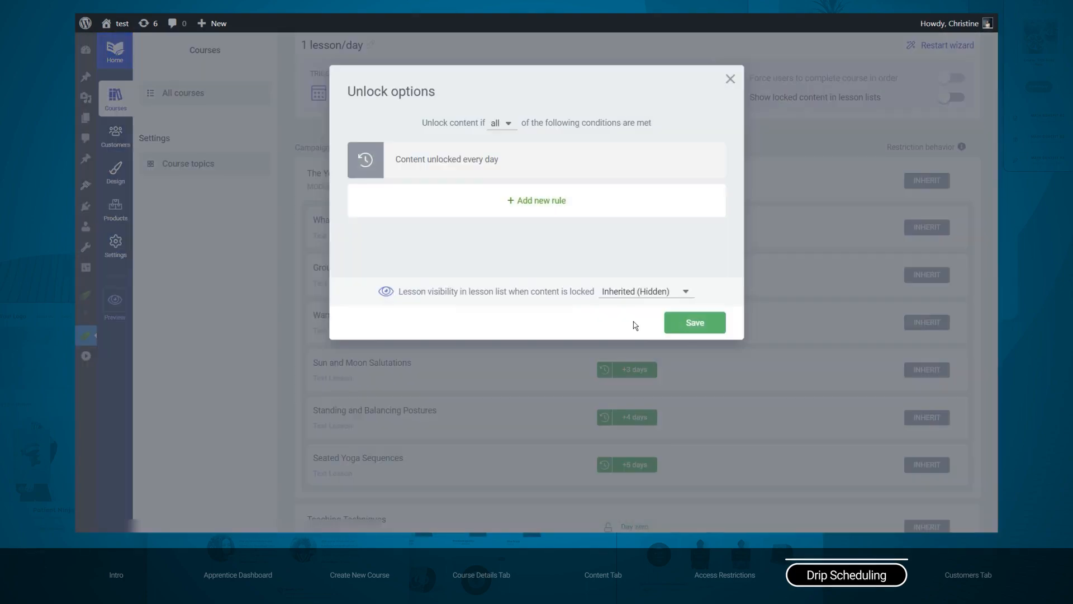
click(639, 291)
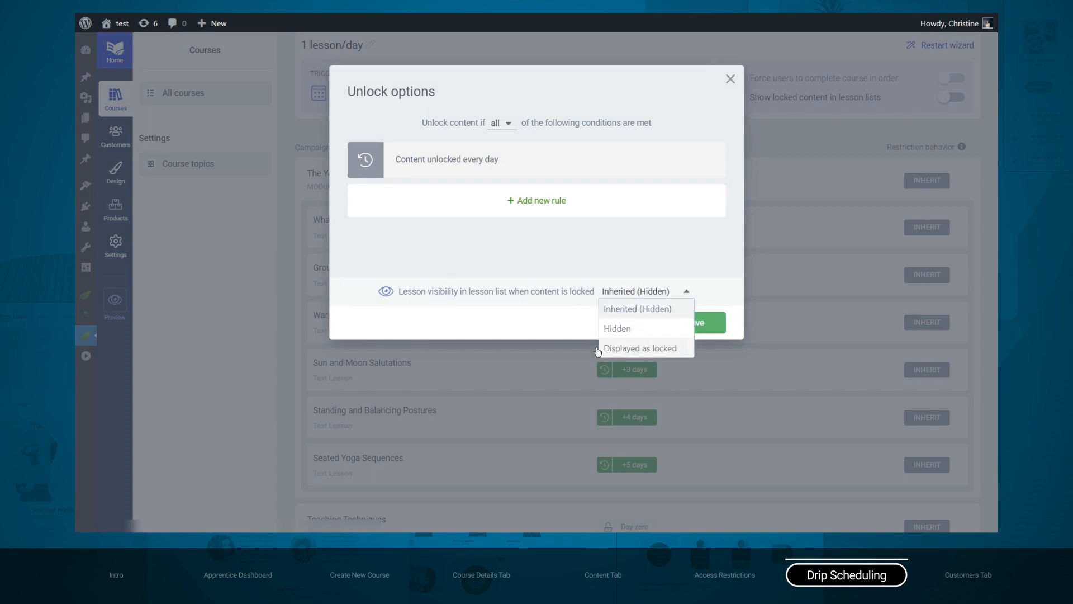
click(631, 348)
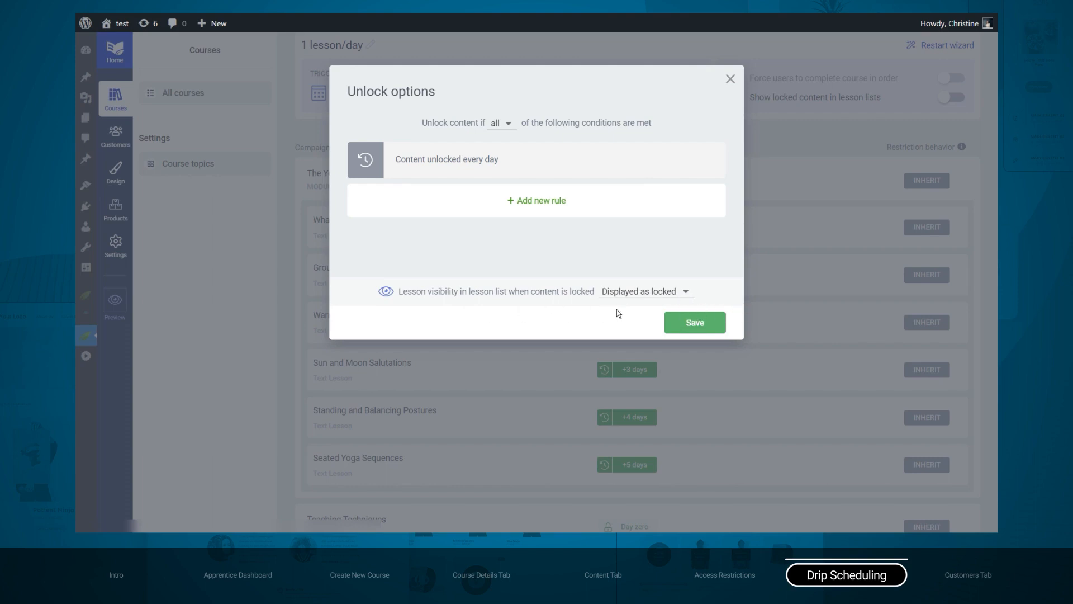
click(703, 323)
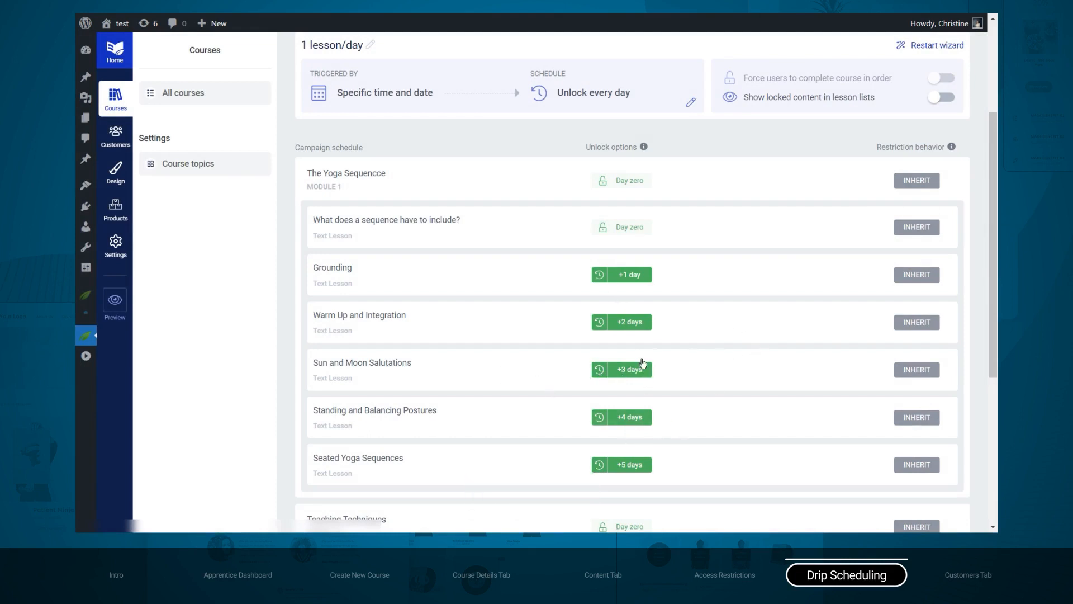
Assign the 1 lesson/day drip schedule to the course within the Become a Yoga Teacher in 10 Days product
scroll(643, 364, up, 5)
click(621, 162)
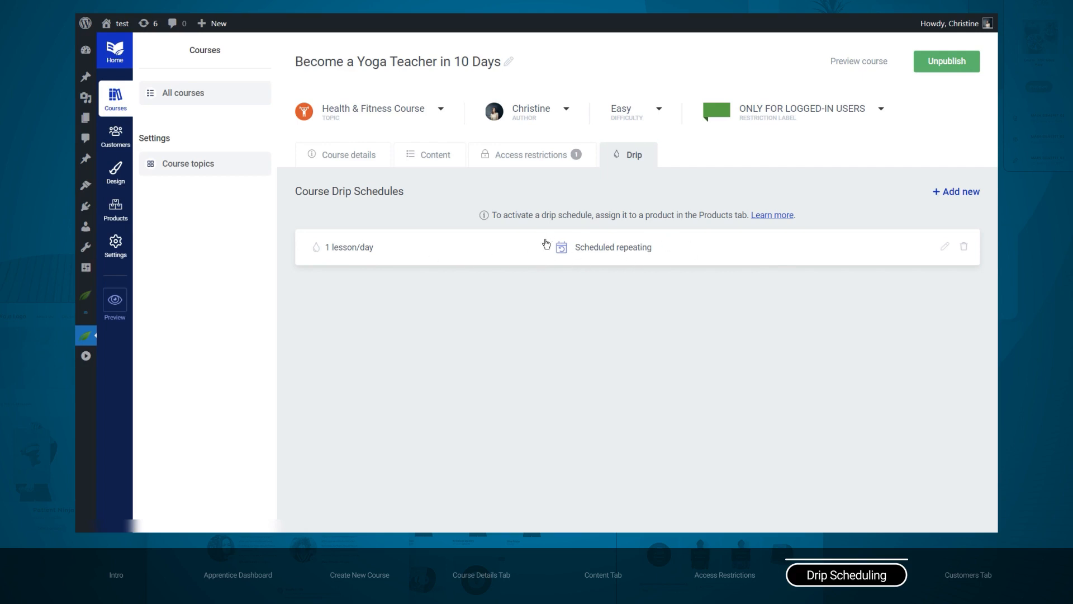
click(114, 211)
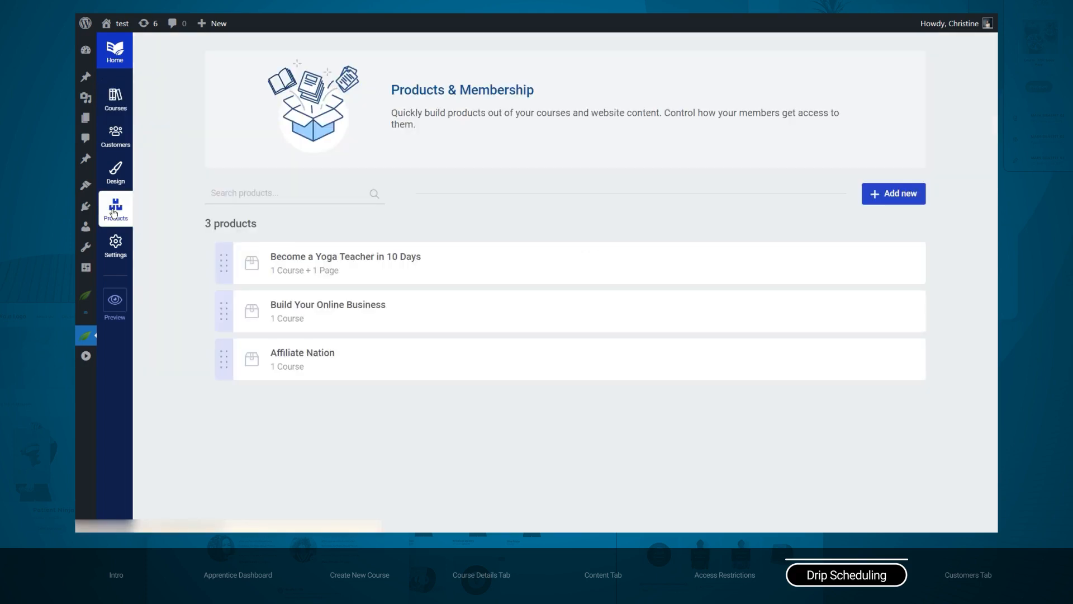
click(468, 255)
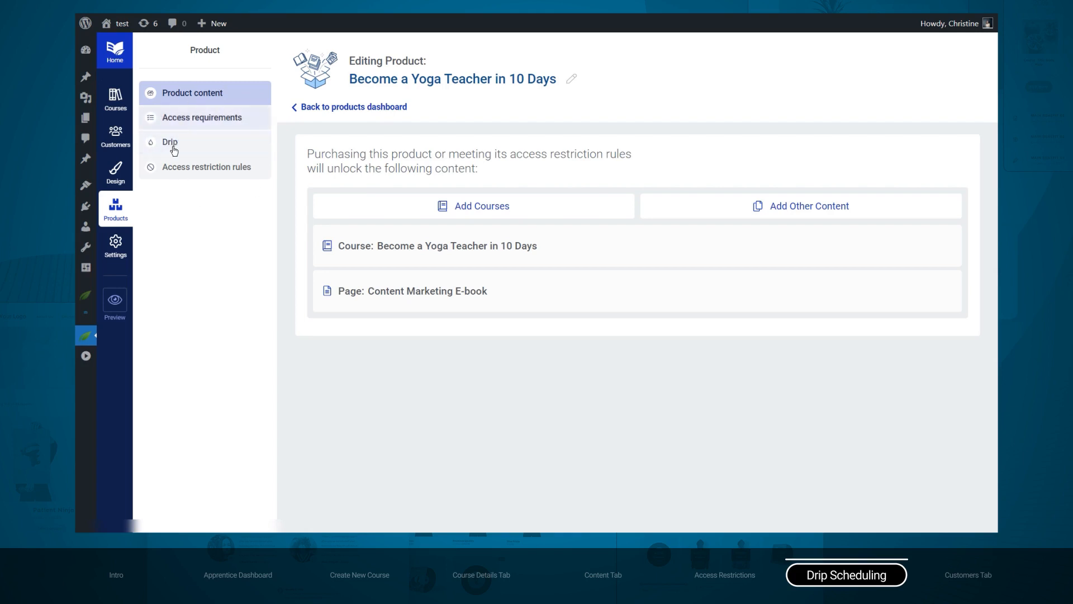
click(172, 145)
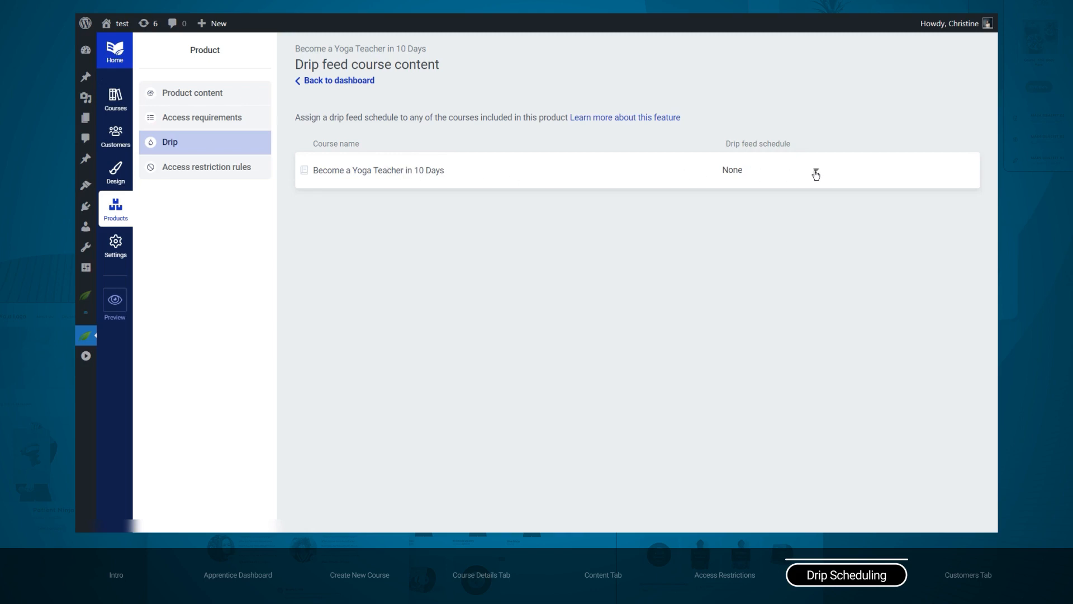
click(815, 172)
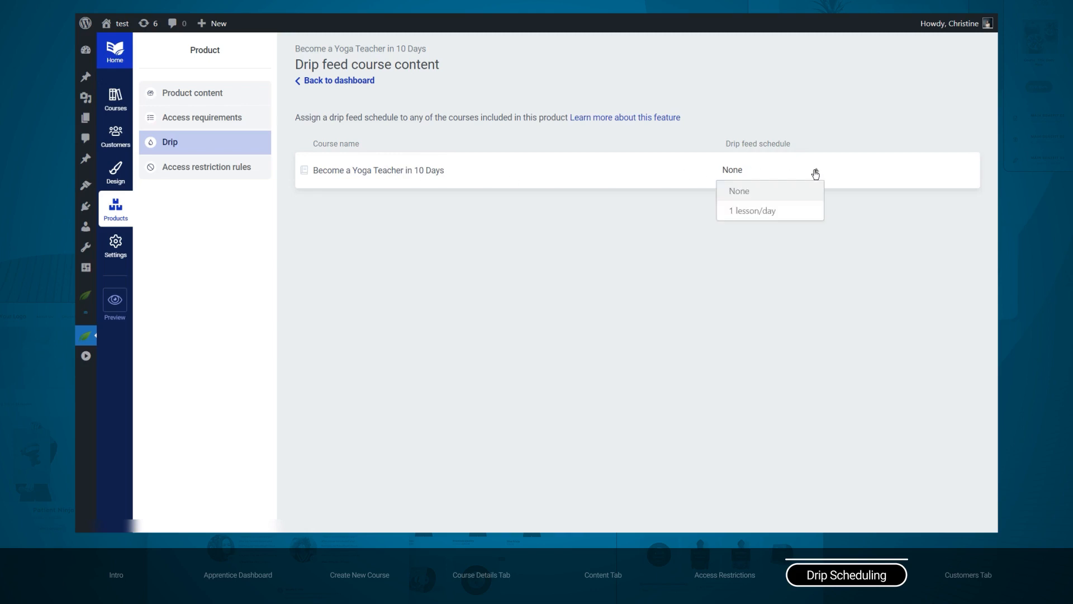
click(768, 210)
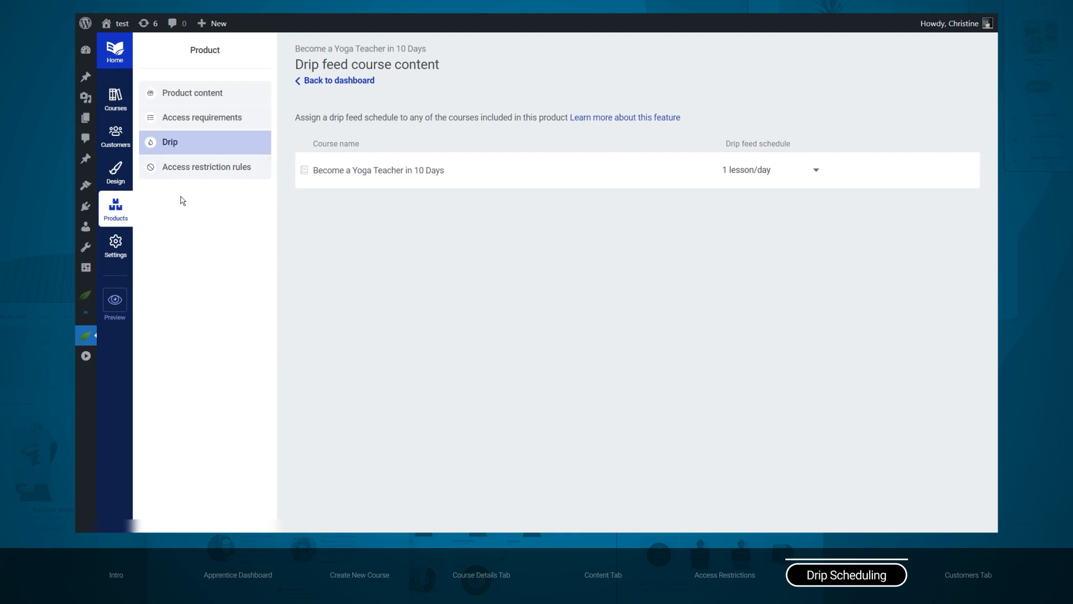
Review the yoga teacher product's content, then the course's details, content and access restrictions
click(338, 80)
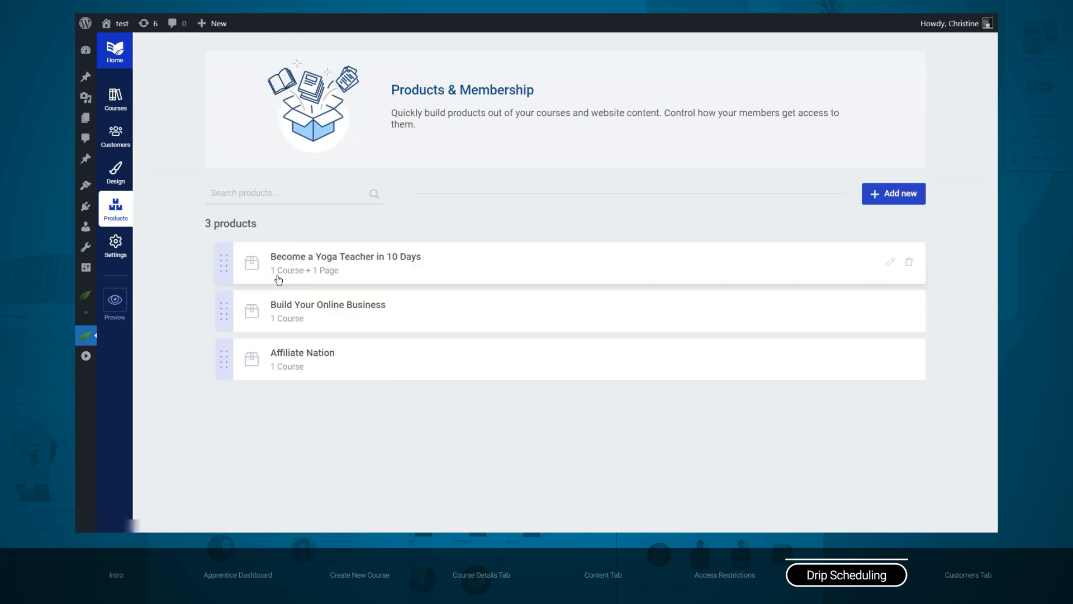
click(327, 280)
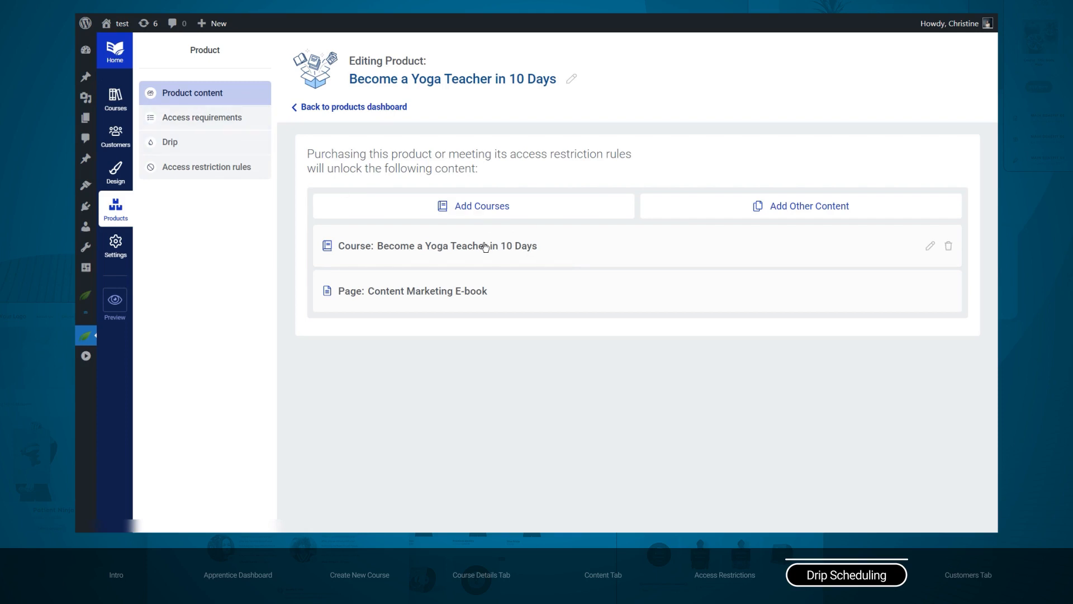
click(174, 149)
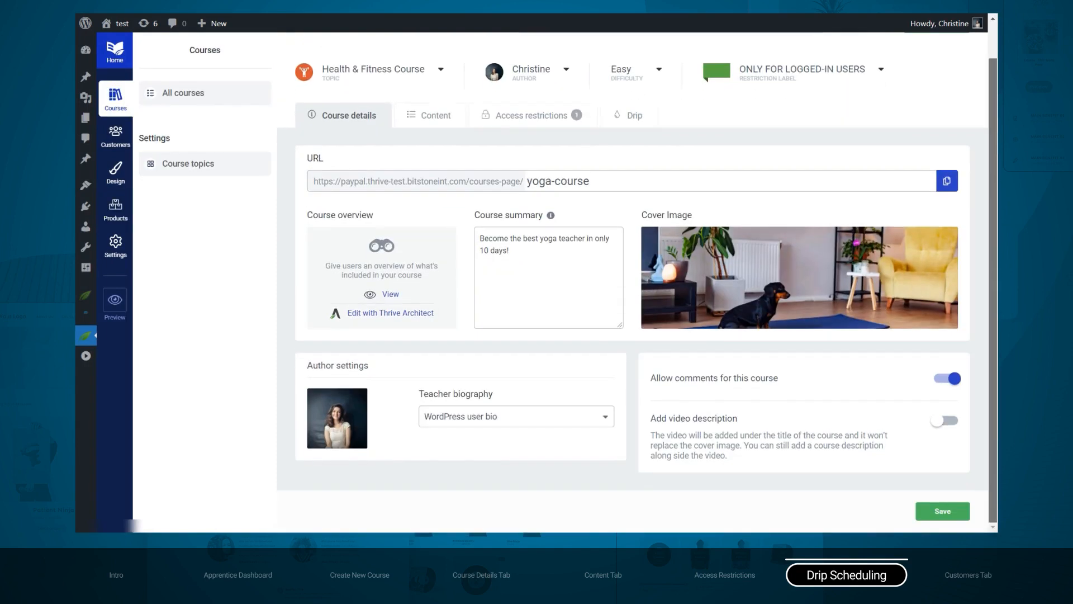
click(441, 131)
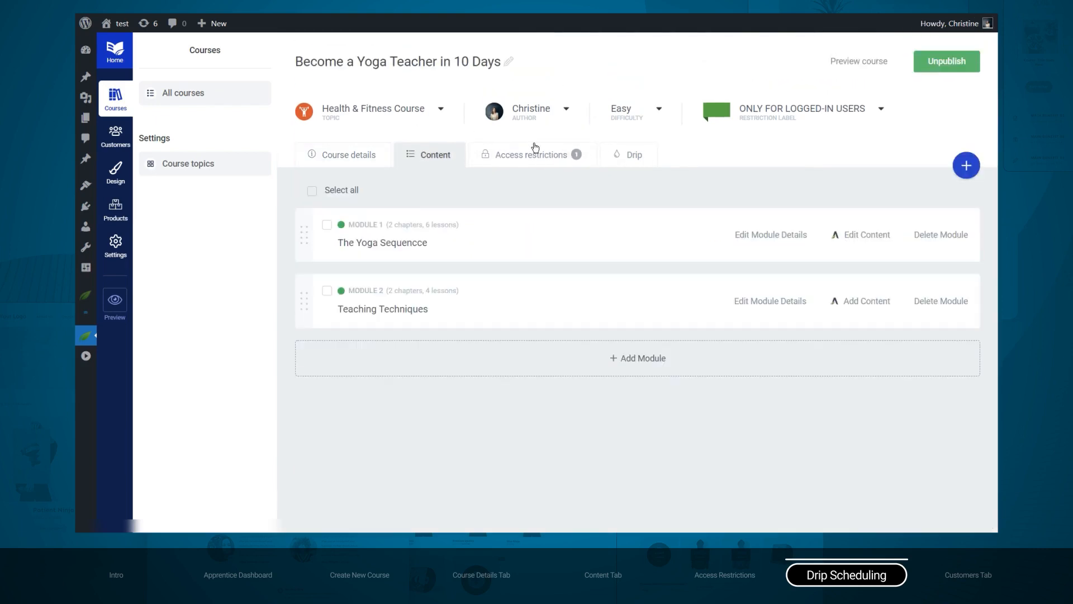
click(534, 159)
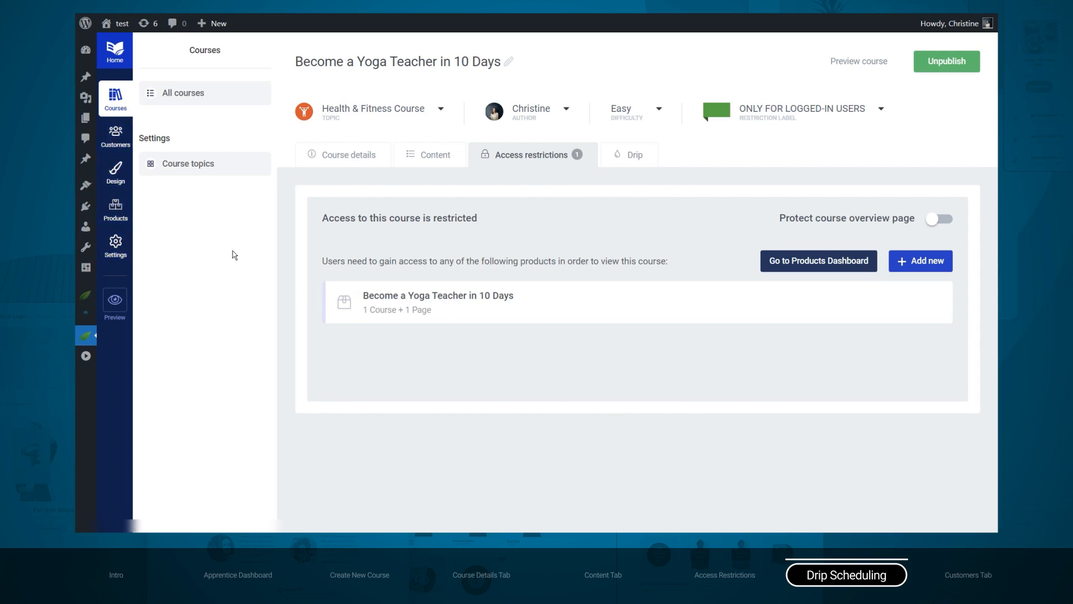
View the customer list's filter options and the bulk import methods without importing any customers
click(118, 140)
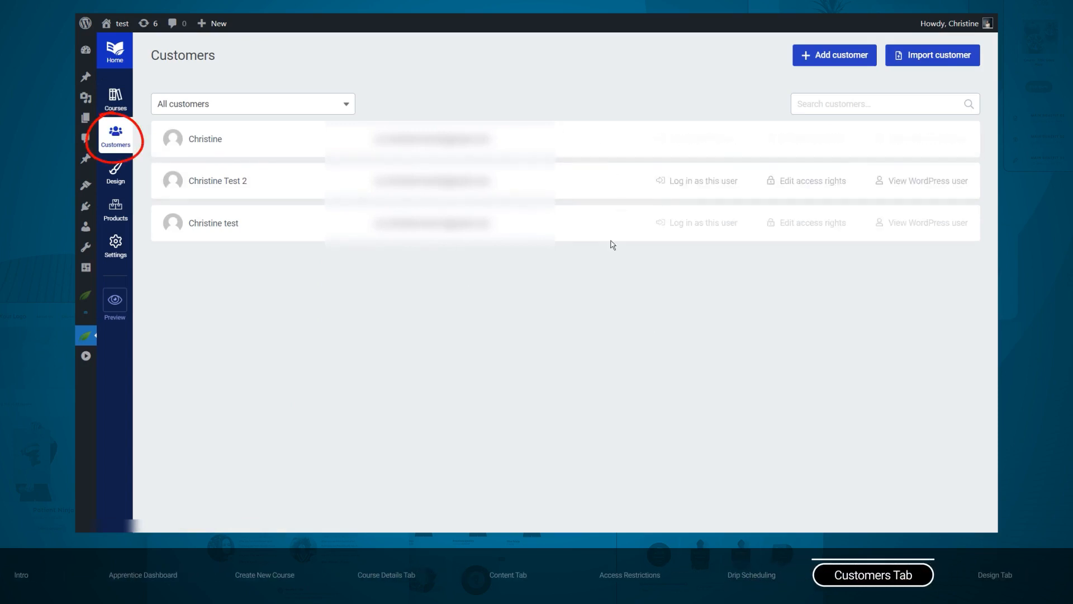
click(334, 109)
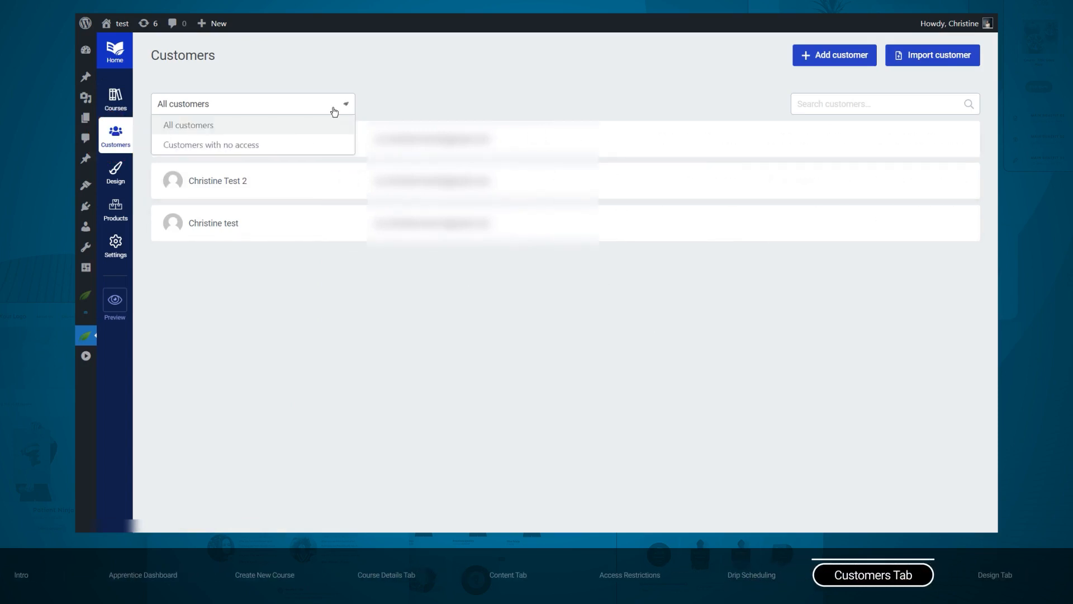
click(412, 102)
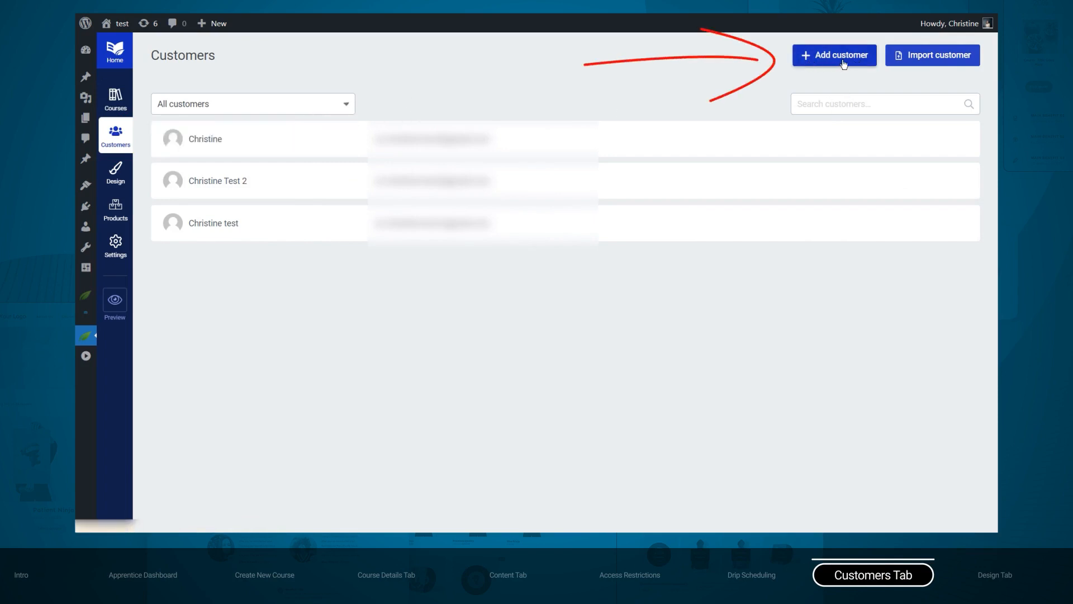
click(914, 51)
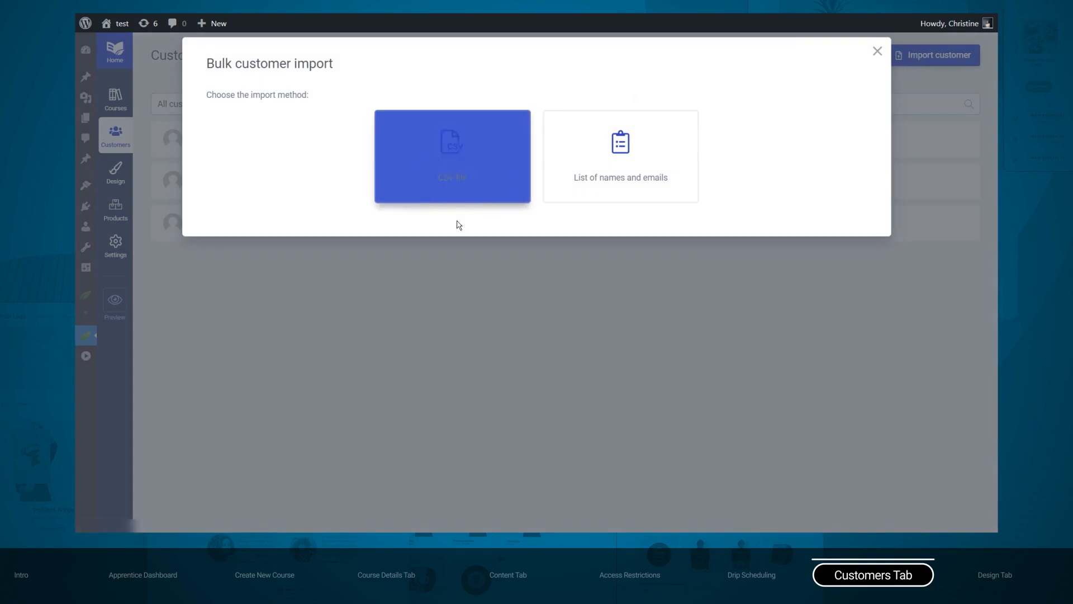
click(877, 51)
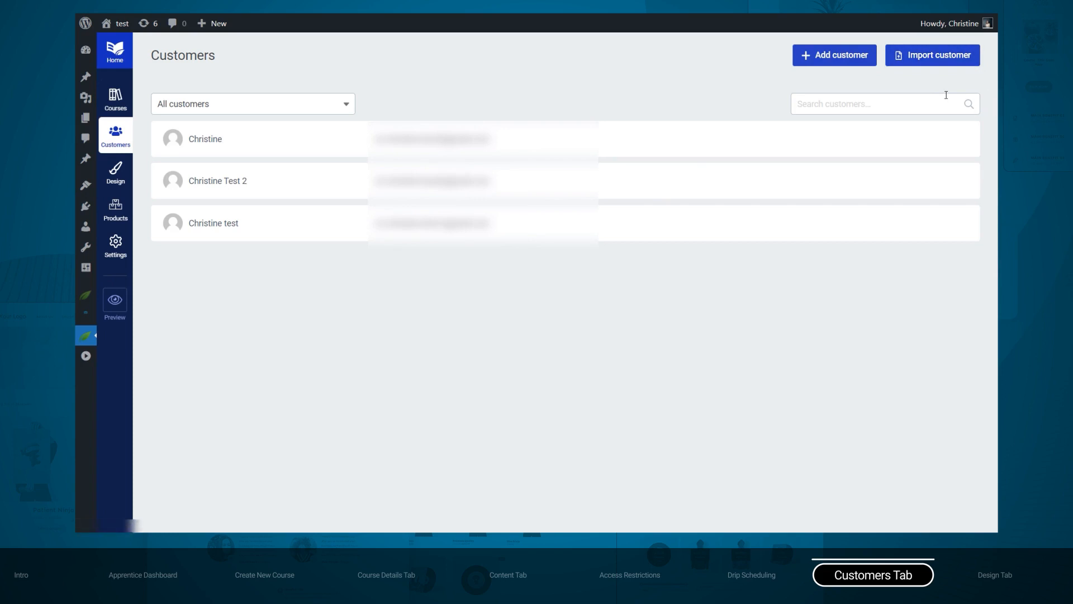
Create a new Thrive Apprentice design named "Example"
click(115, 173)
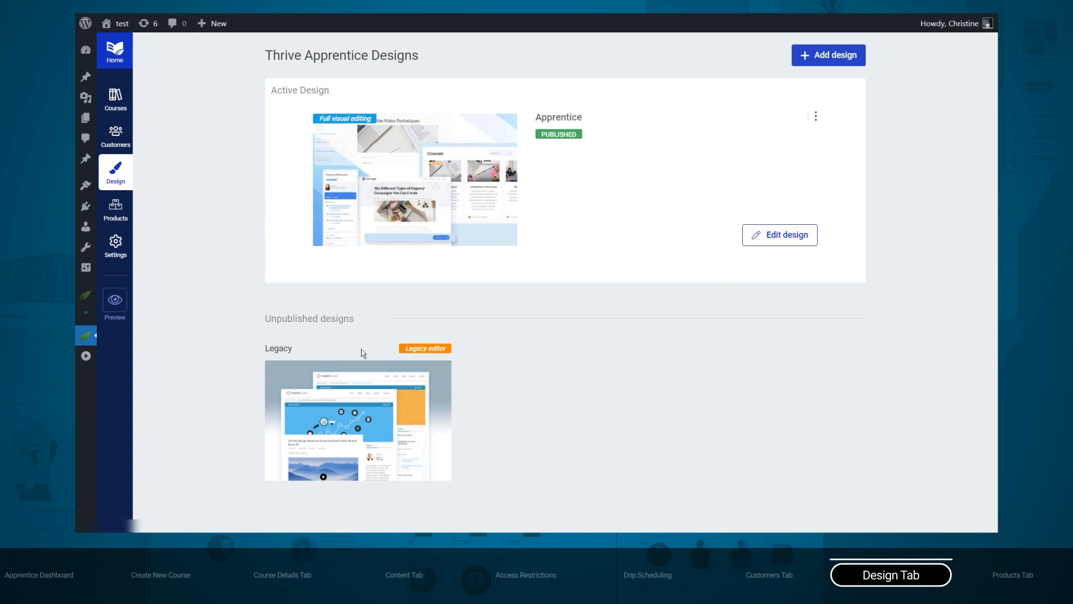
mouse_move(265, 413)
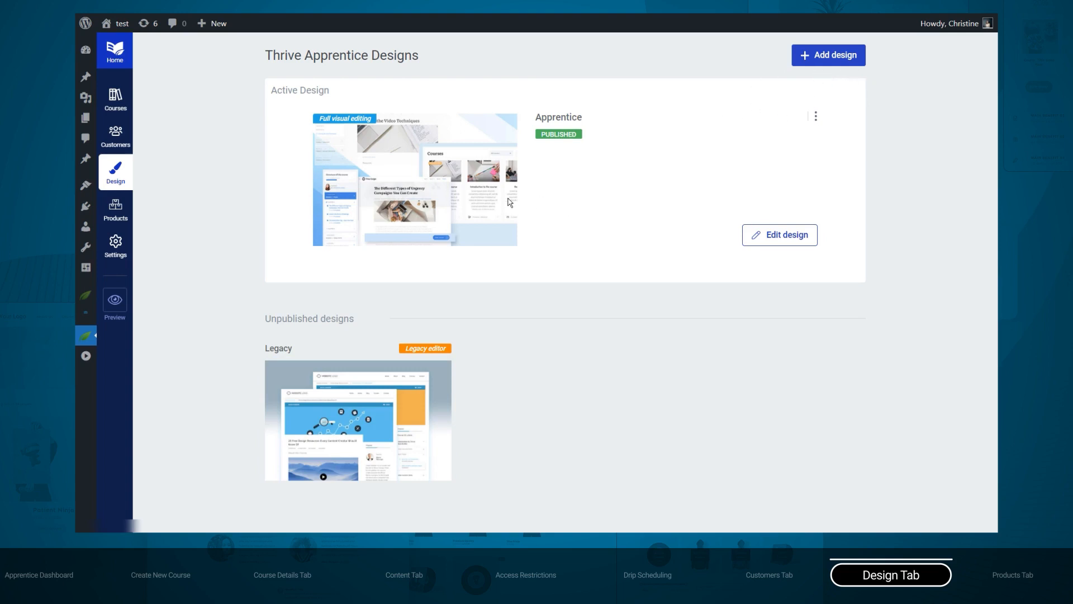
click(826, 62)
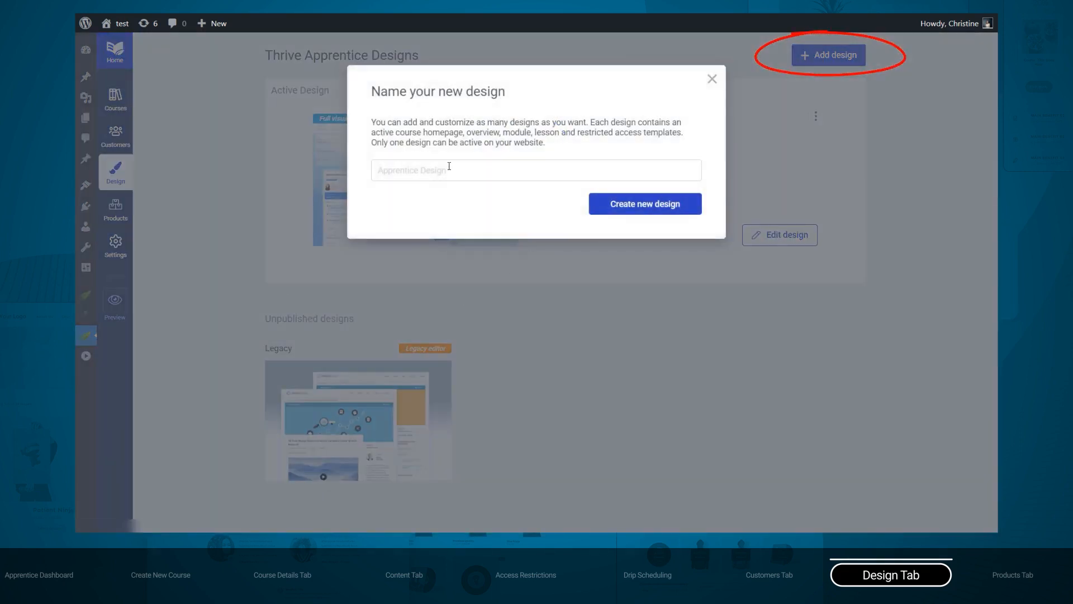
text(Example)
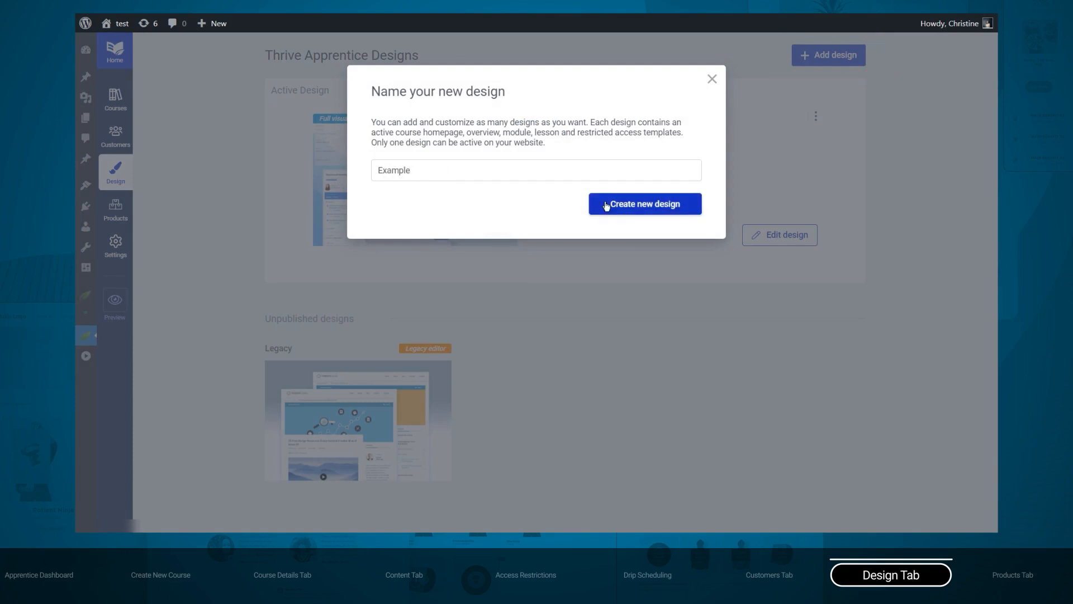
click(633, 211)
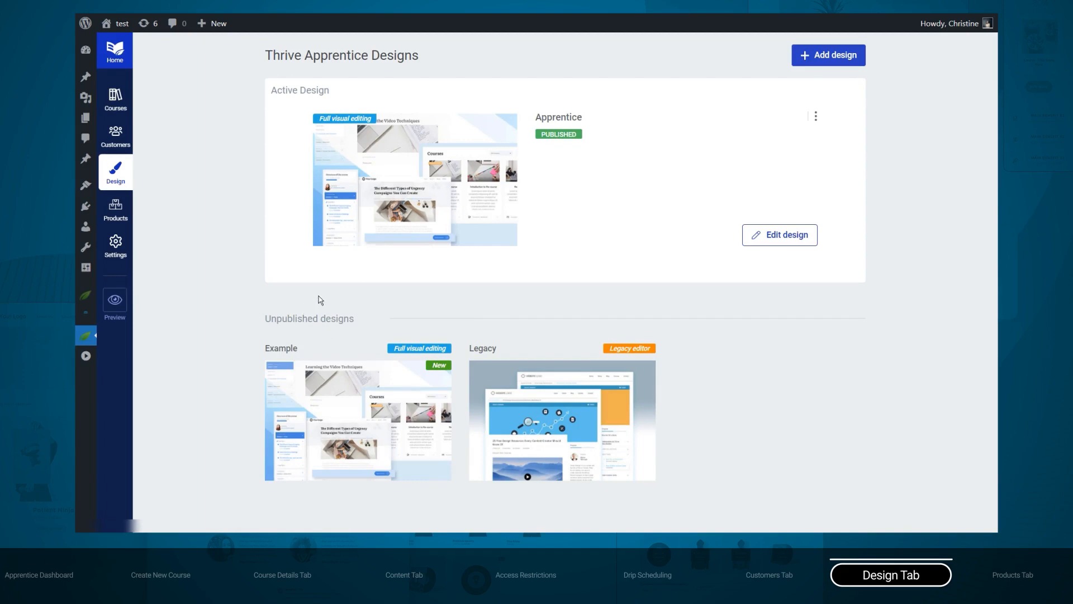
mouse_move(414, 419)
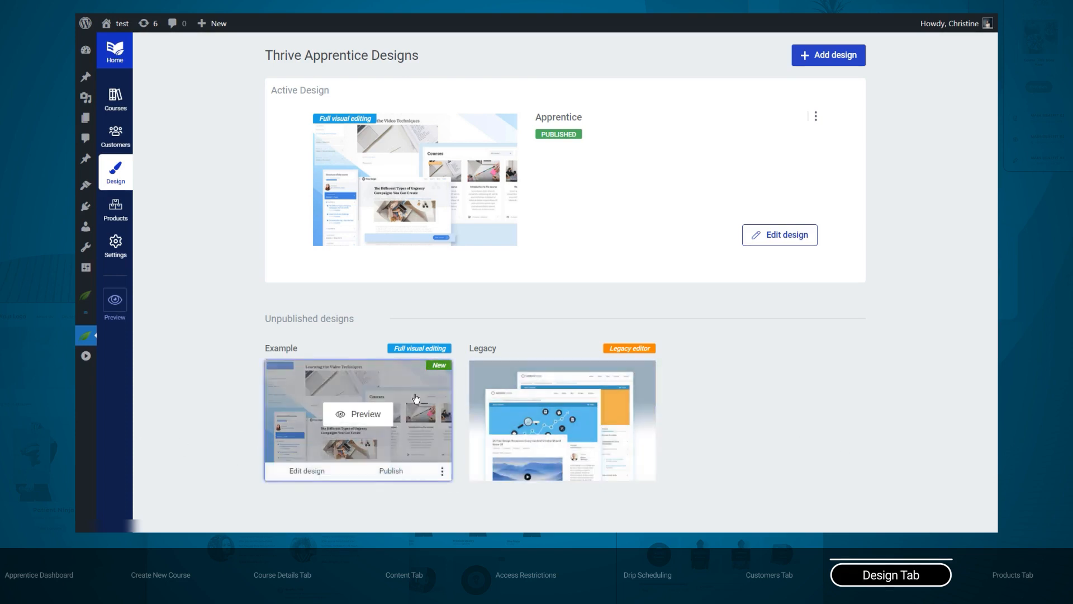
Open the Example design for editing, view the steps of its school quick start wizard, and return to the design's overview
mouse_move(399, 388)
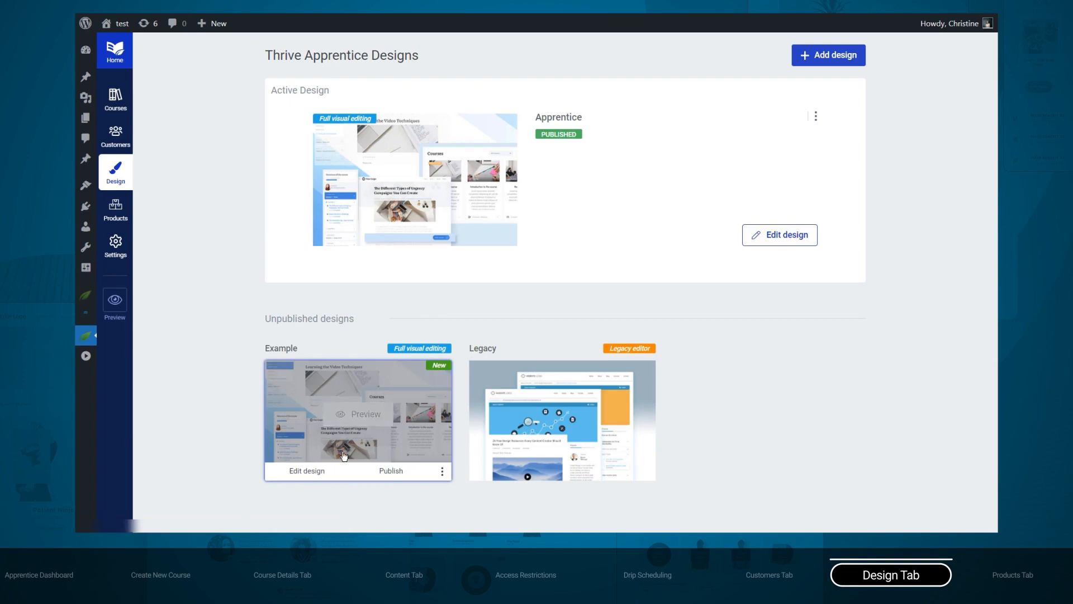
click(353, 473)
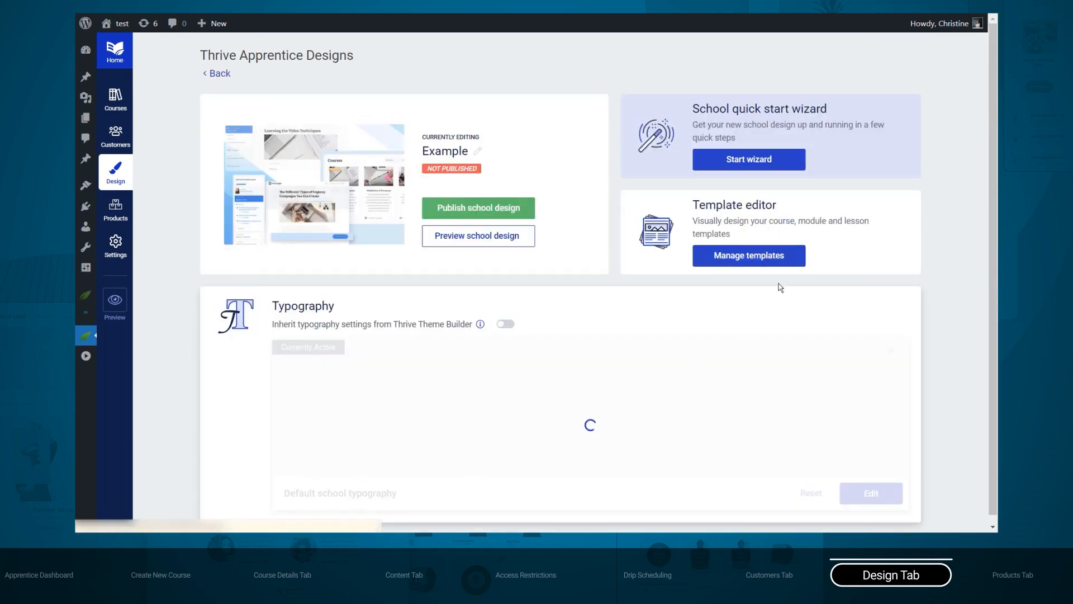
scroll(995, 123, down, 1)
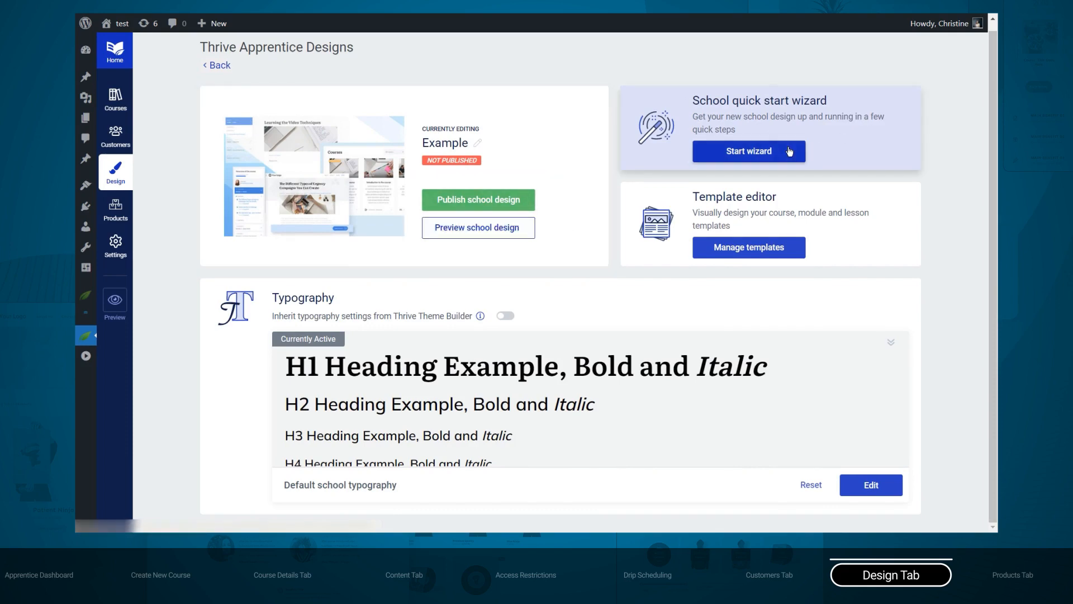
click(742, 160)
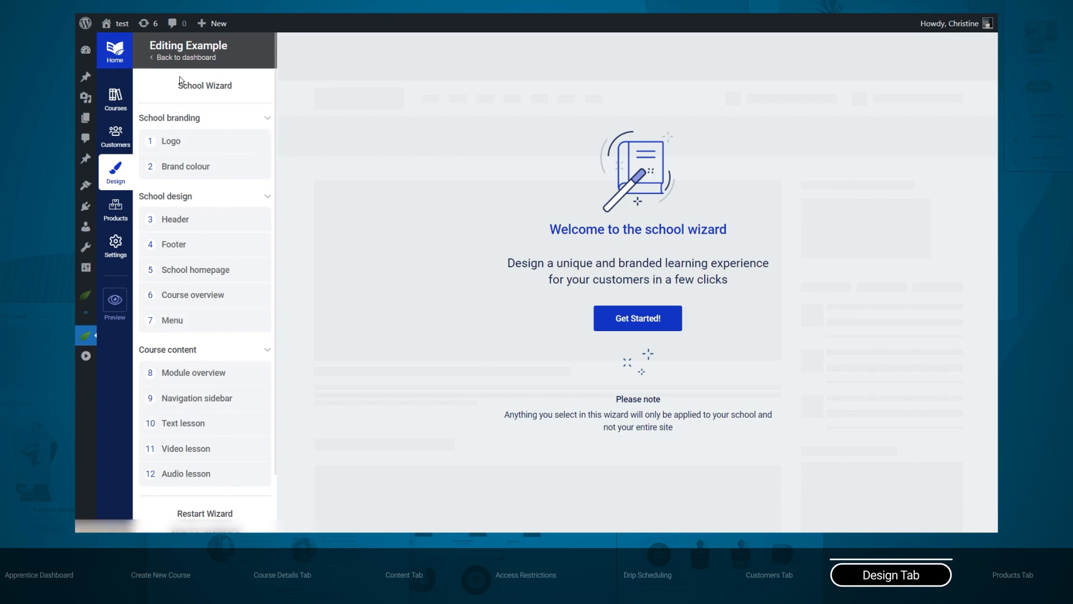
click(180, 58)
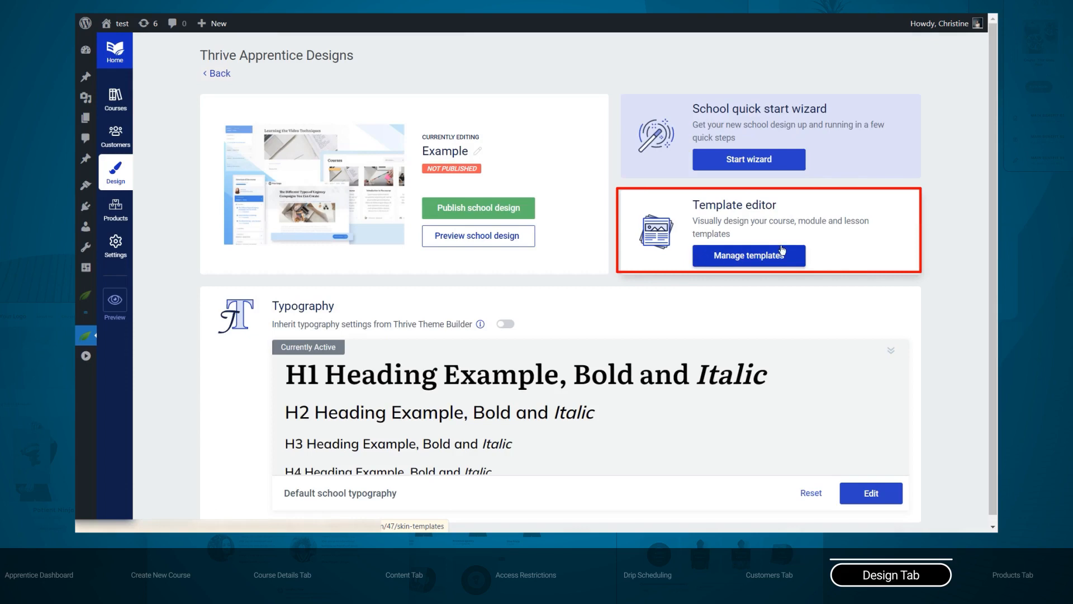
Review the Example design's core templates in the template editor and filter the list to Lesson Templates
click(749, 255)
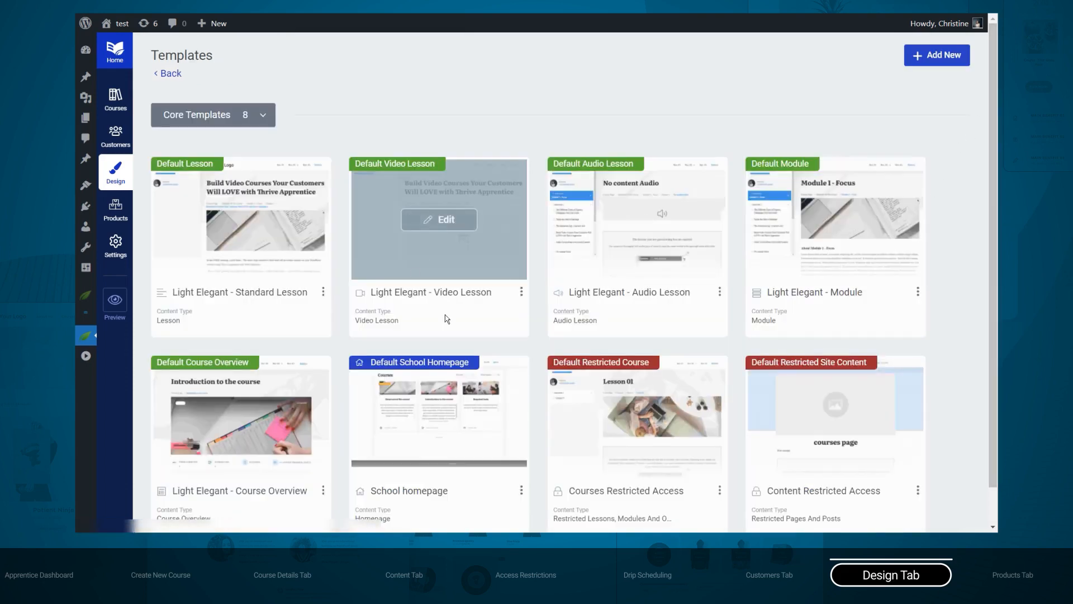
scroll(637, 224, down, 1)
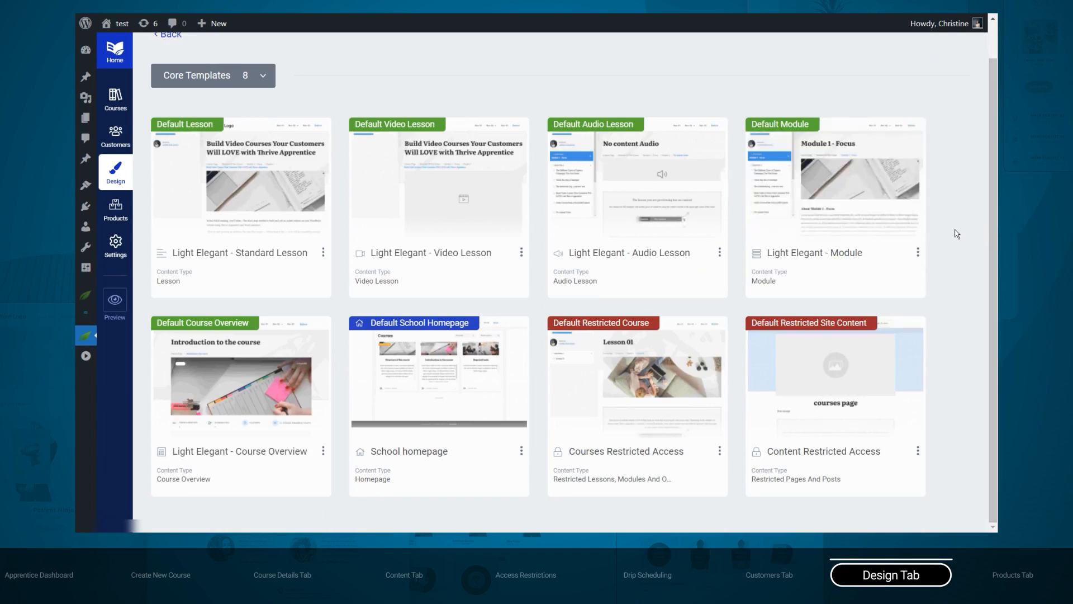
scroll(894, 223, up, 1)
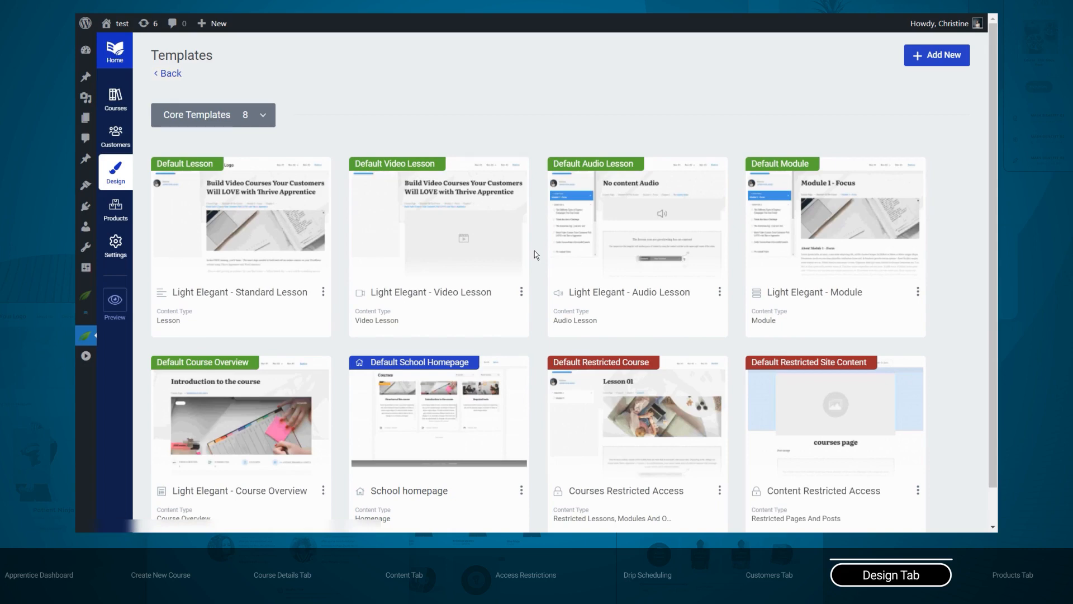
click(252, 117)
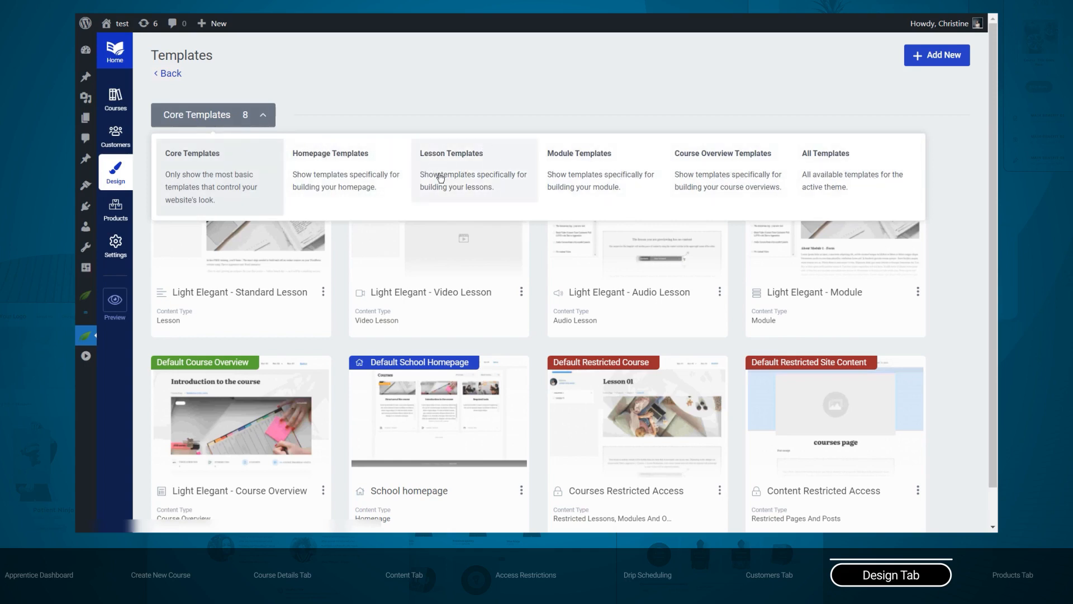
click(468, 161)
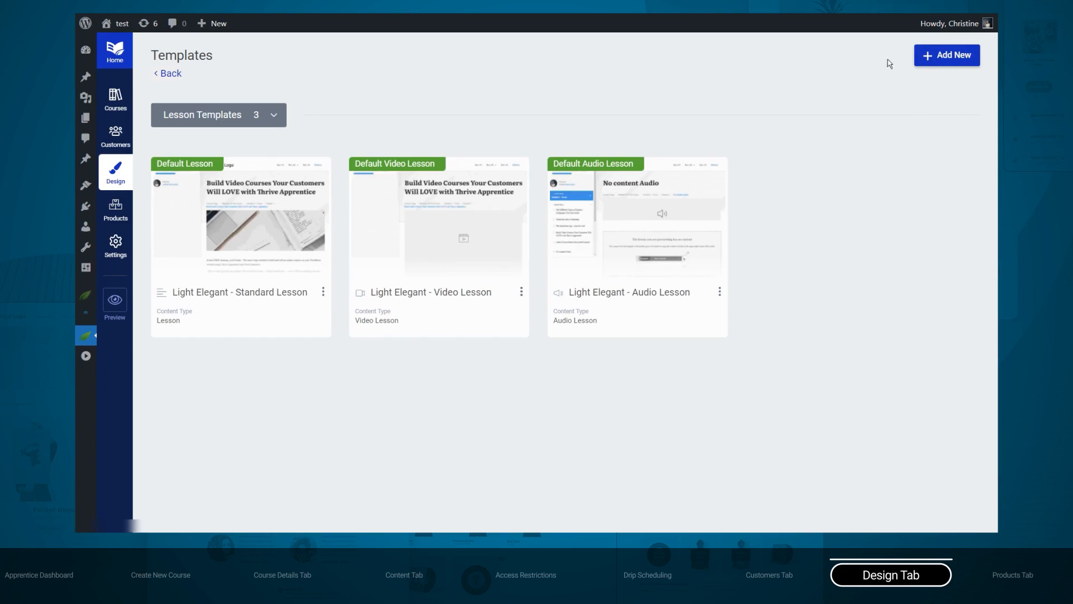
View the content type choices for a new template, keep Lesson, and close the dialog without creating the template
click(968, 60)
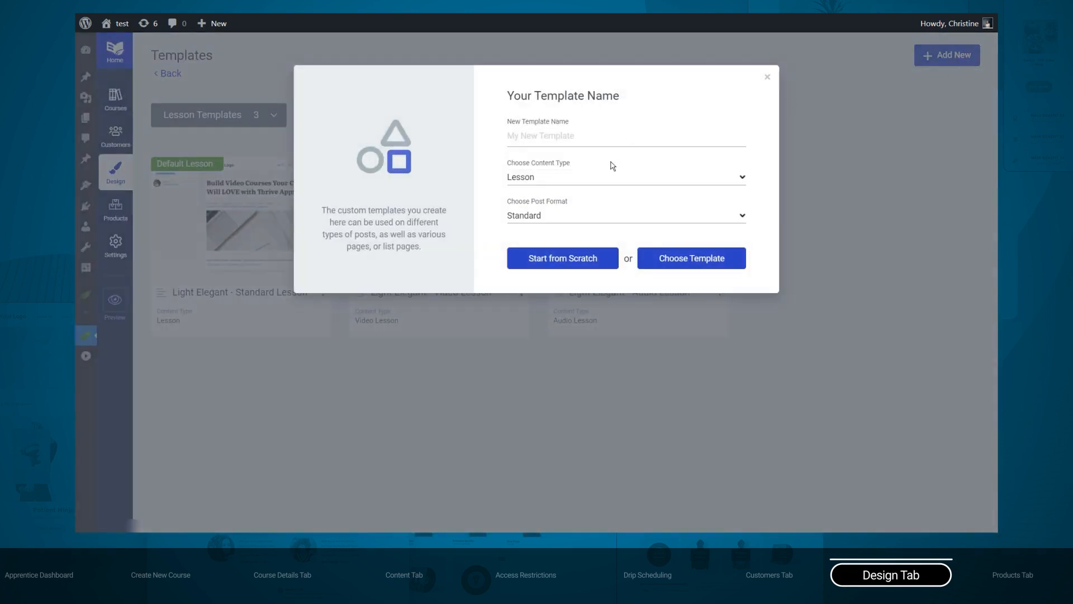
click(545, 177)
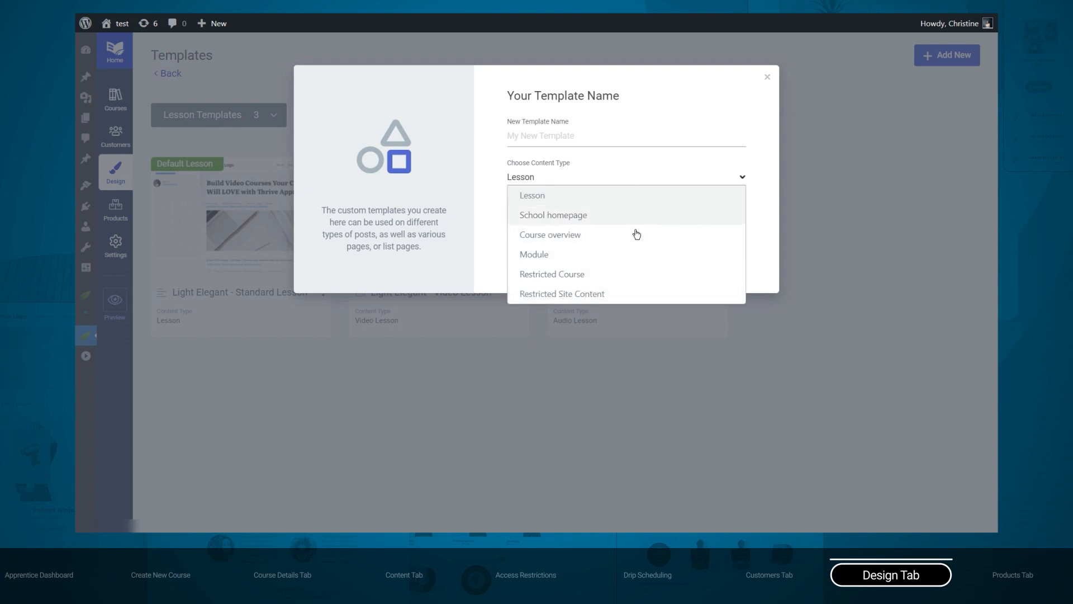
click(568, 196)
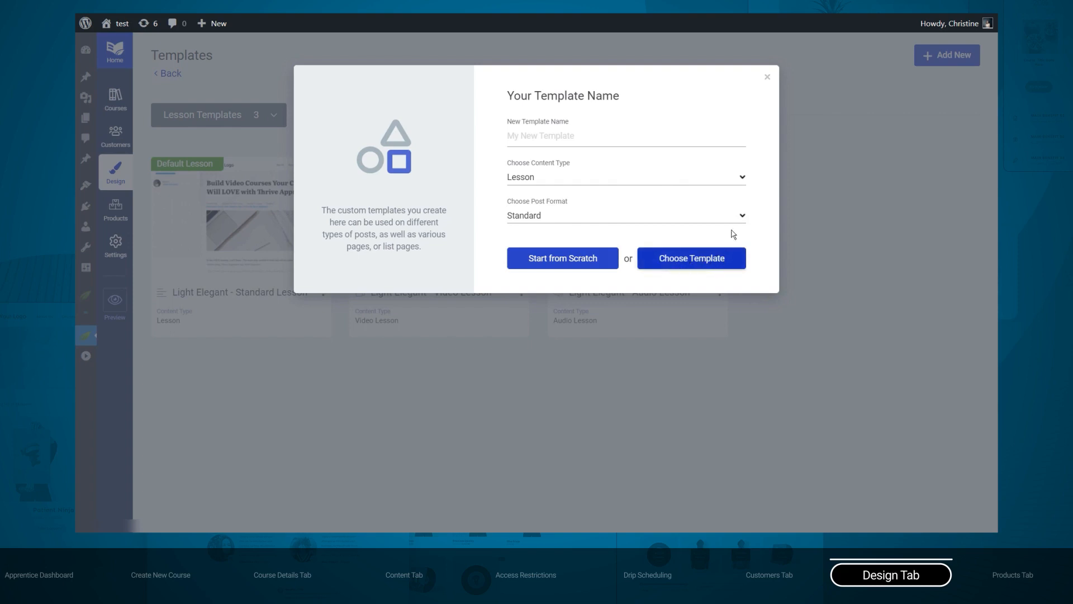
click(765, 77)
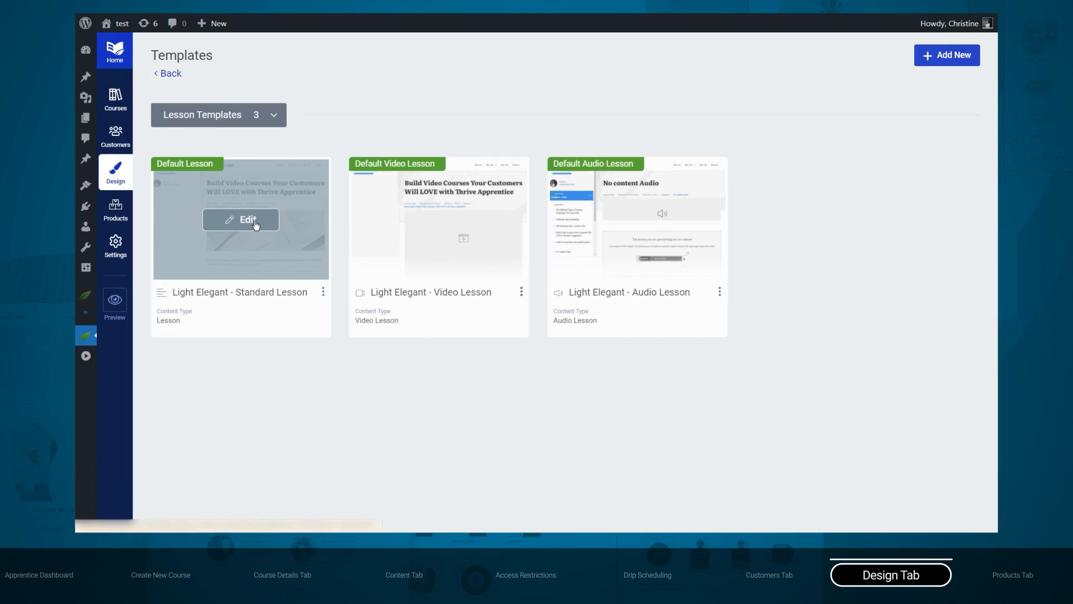
Examine the Light Elegant - Standard Lesson template's layout and addable elements in the visual editor, and return to the Example design's overview
click(242, 223)
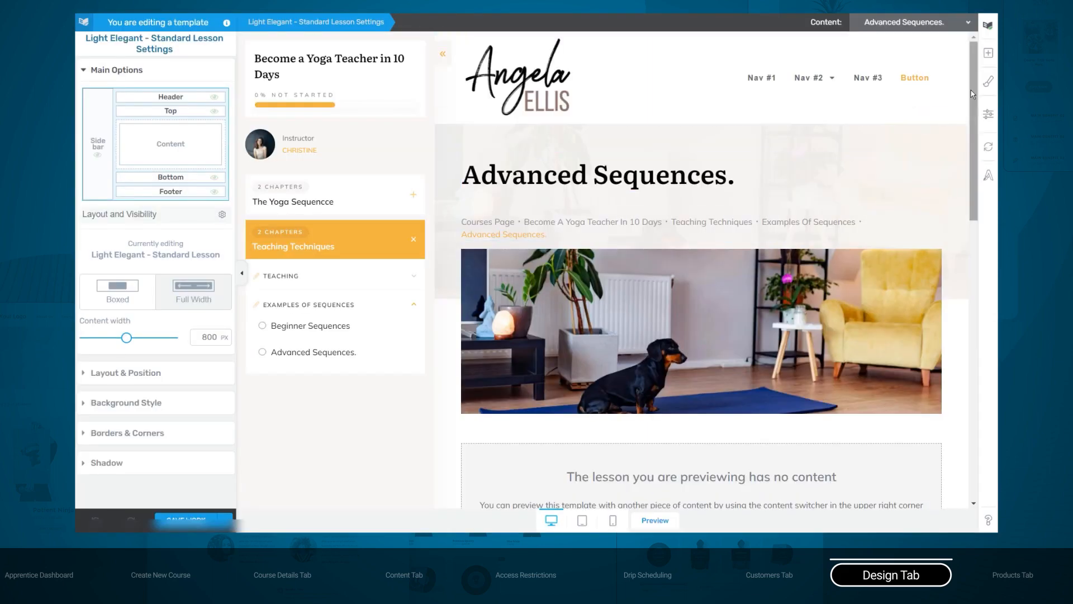
drag(971, 96, 994, 250)
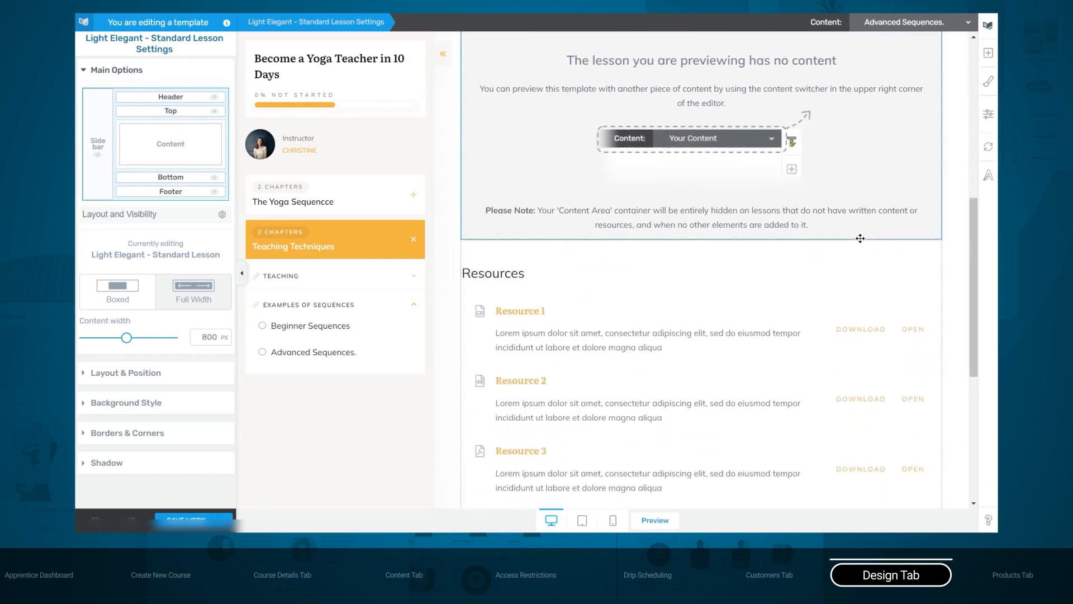
scroll(621, 293, up, 3)
scroll(622, 293, down, 2)
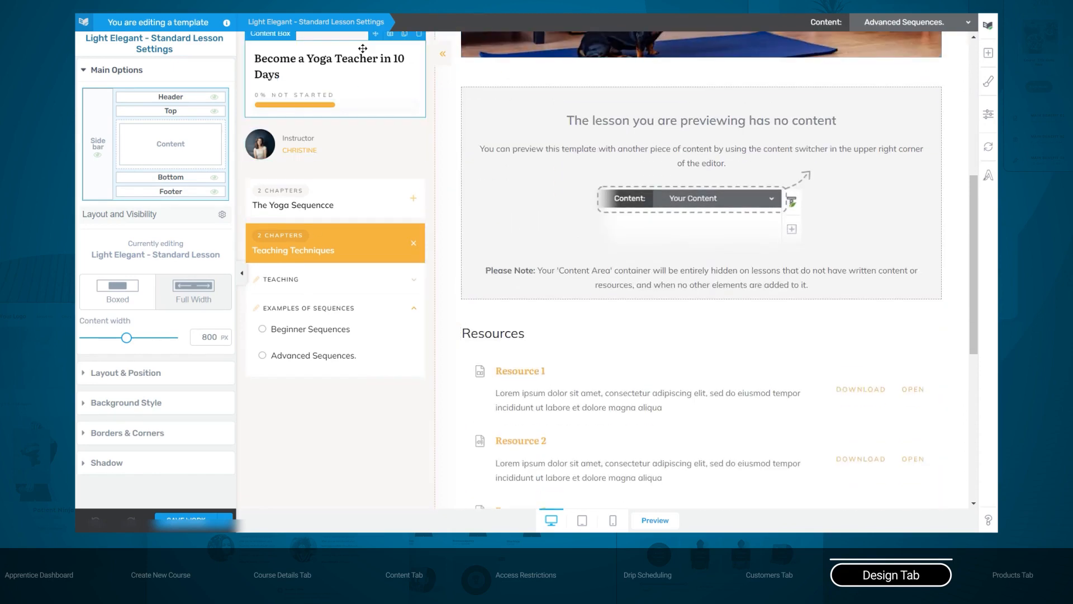
scroll(311, 301, up, 5)
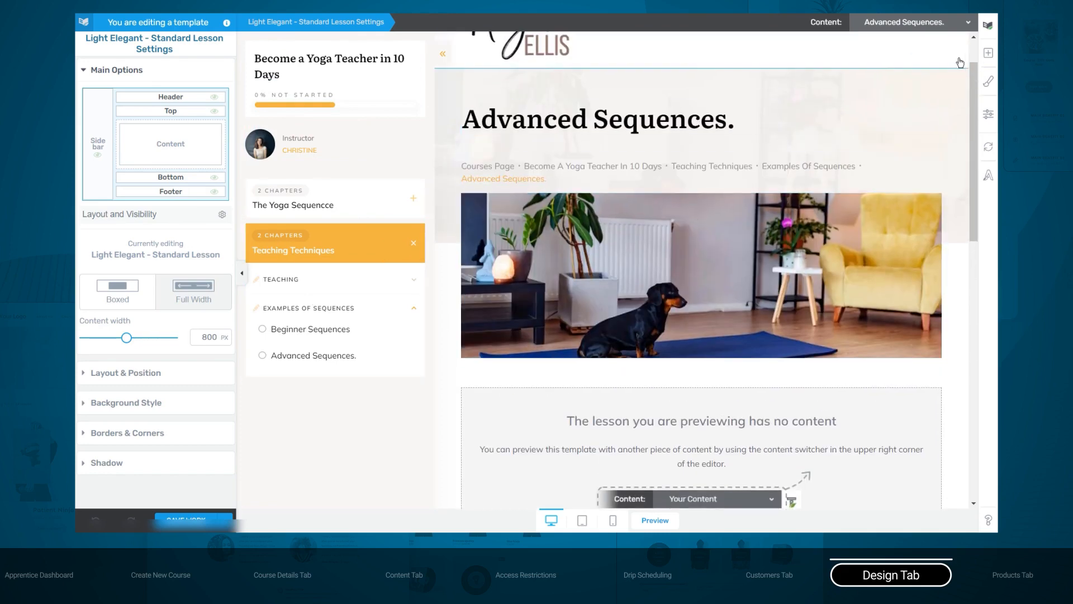
click(988, 53)
scroll(923, 149, down, 3)
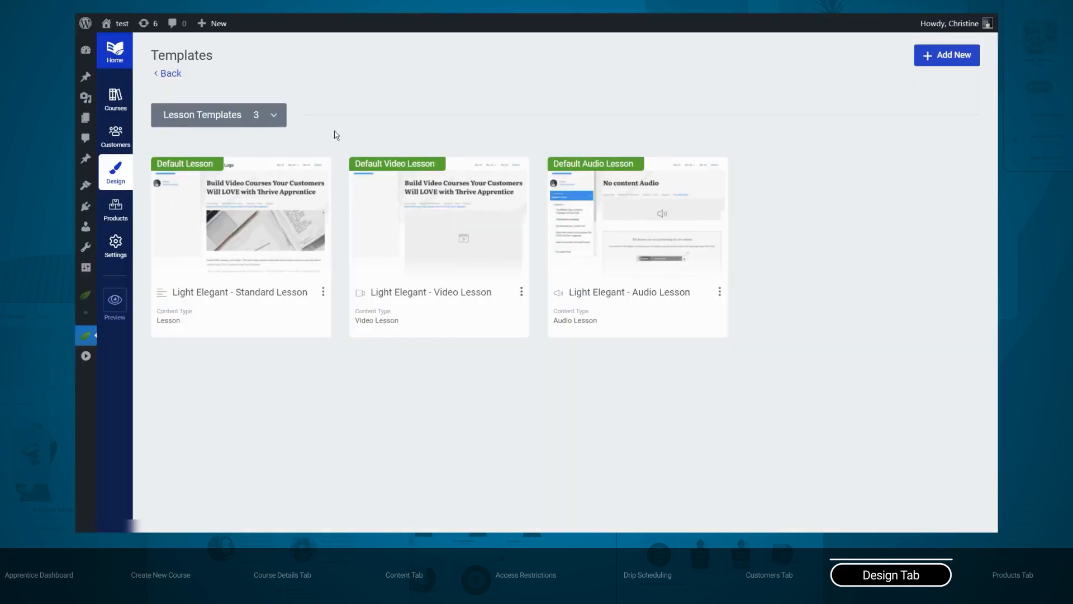
click(169, 78)
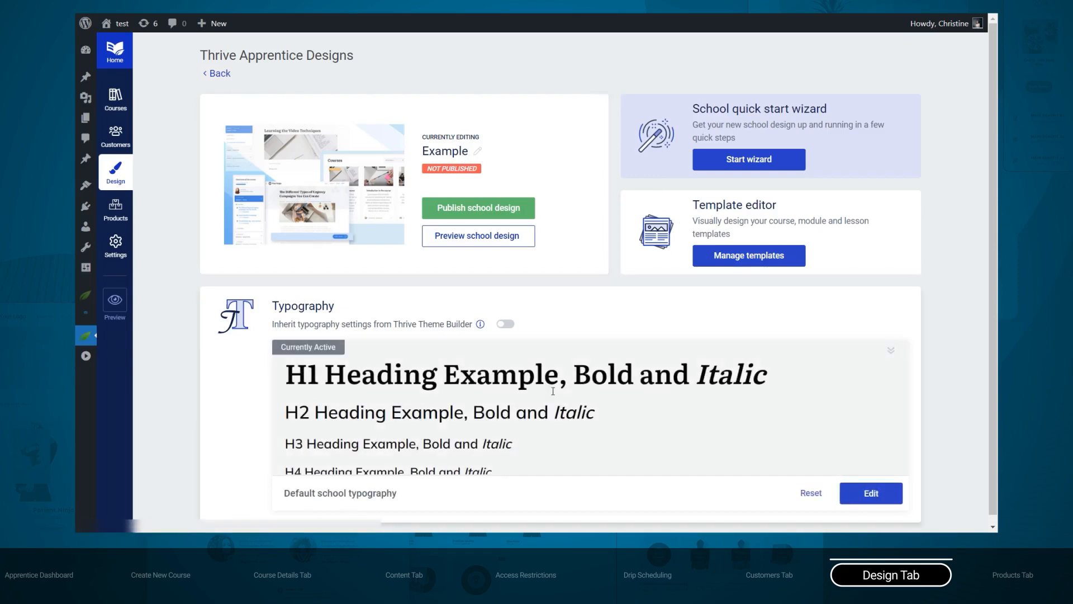
Turn on inheriting typography settings from Thrive Theme Builder for the Example design and turn it off again
scroll(550, 329, down, 1)
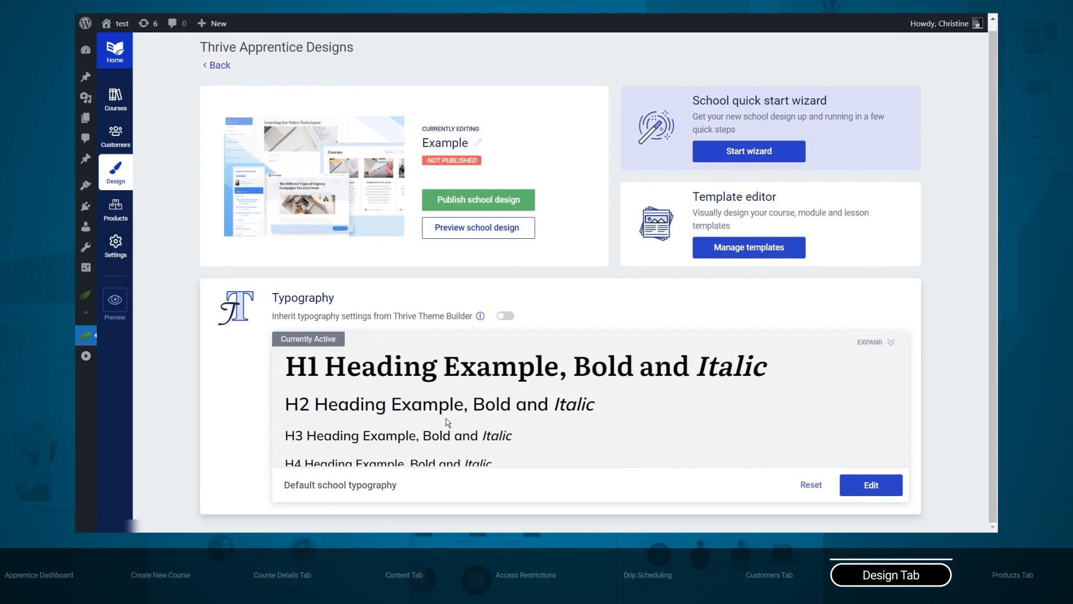
mouse_move(286, 322)
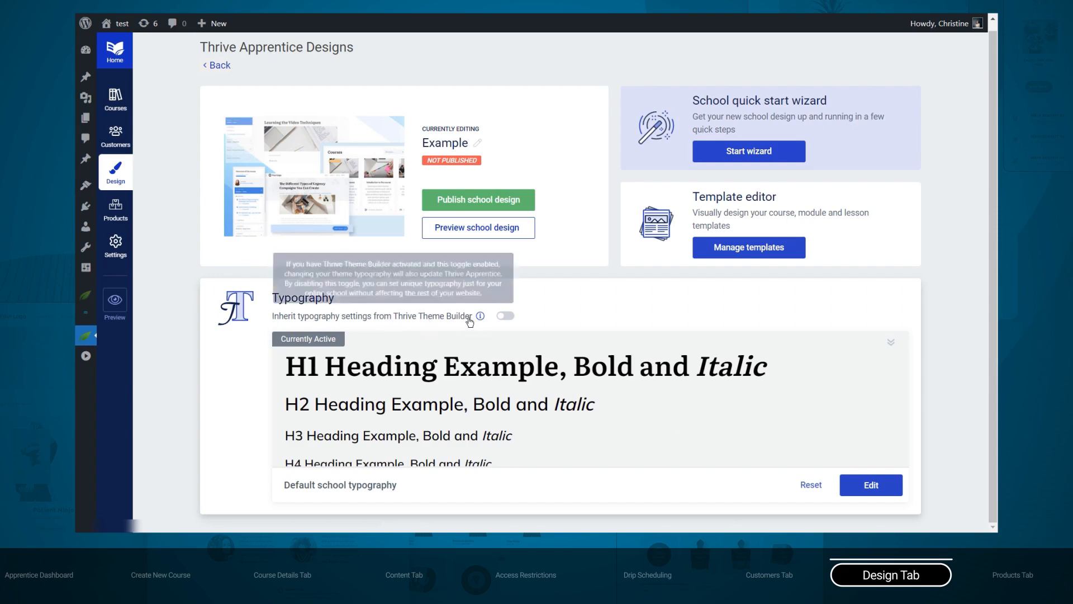
click(508, 317)
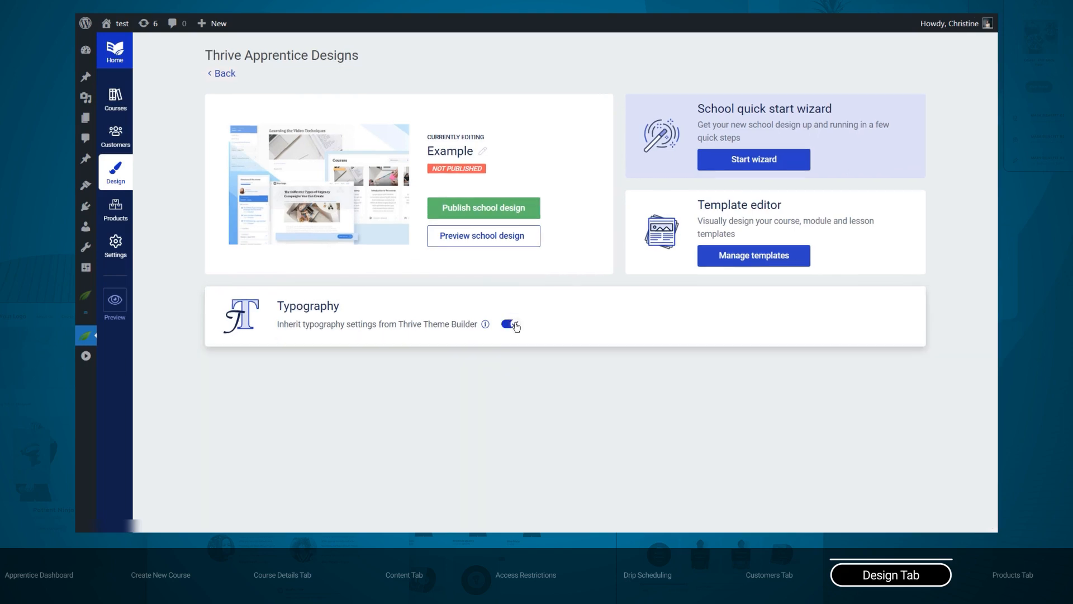
click(509, 323)
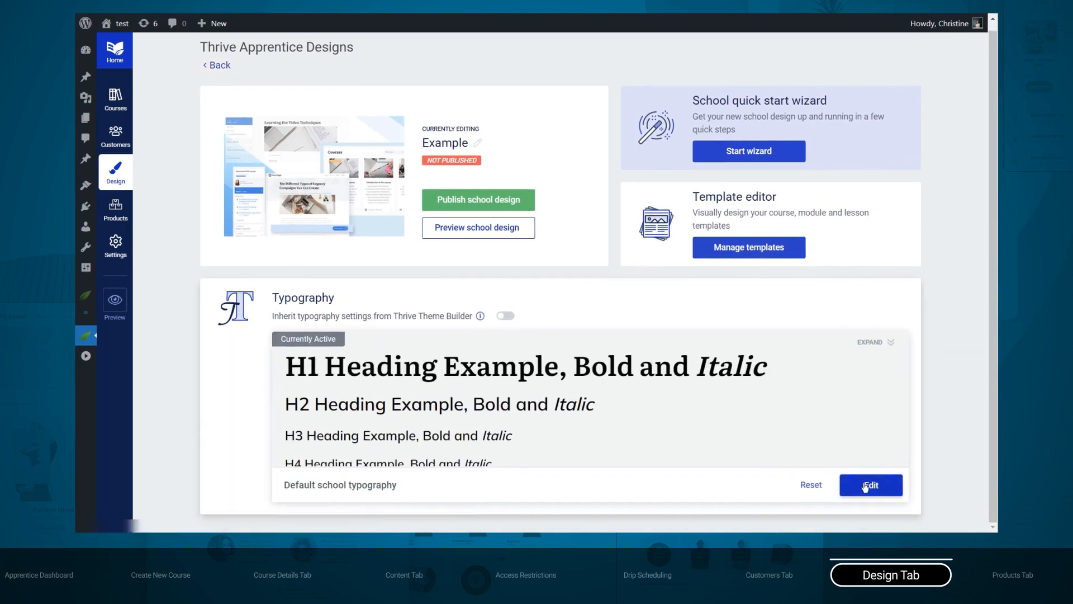
Inspect the Heading 1 font settings in the Example design's default school typography and return to the designs list without changing anything
click(860, 490)
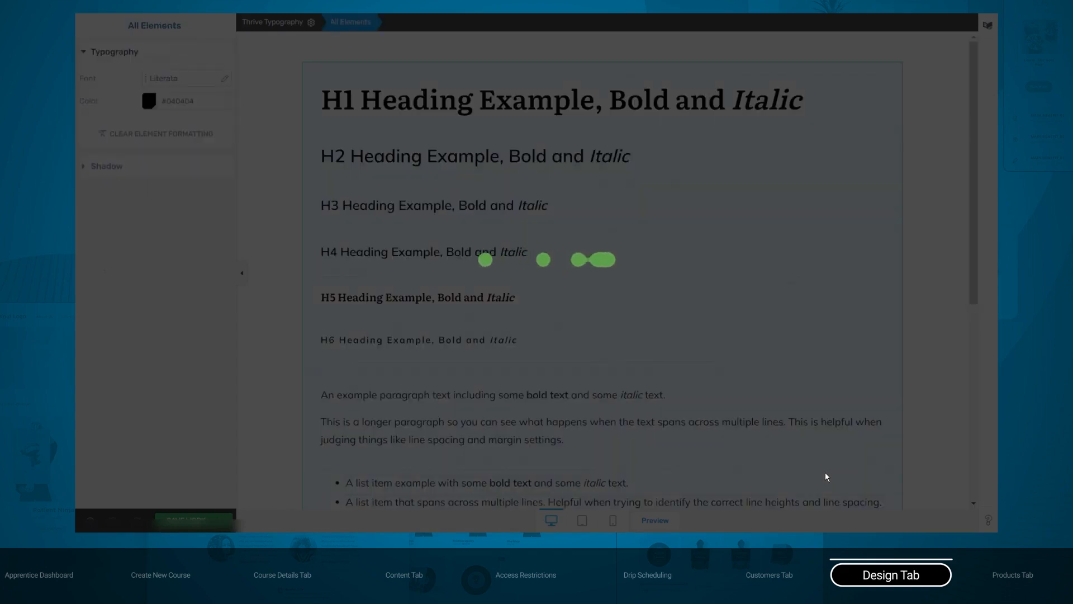
click(521, 171)
click(447, 101)
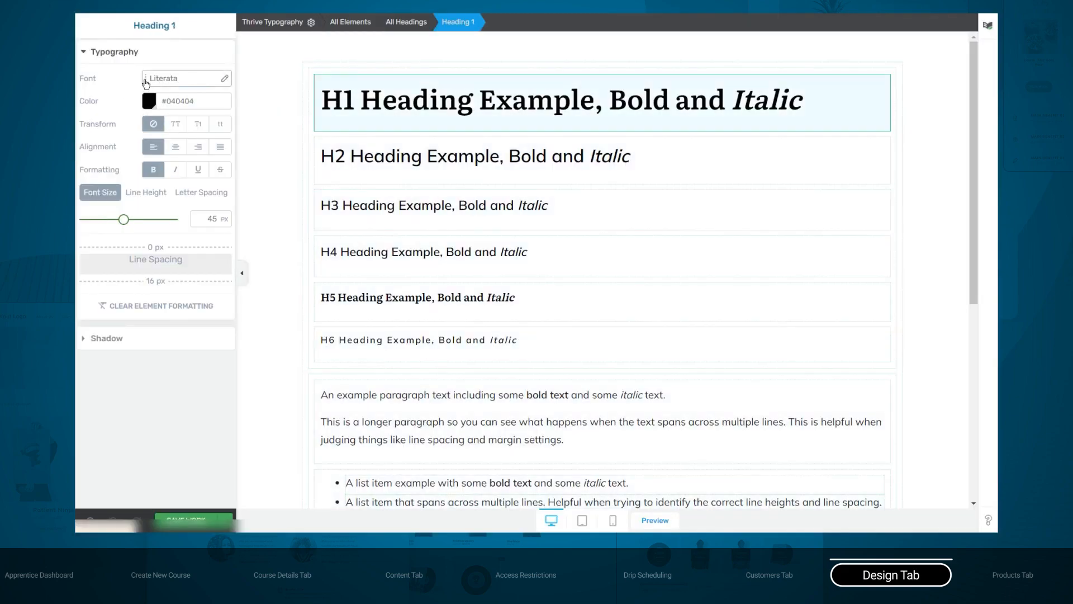
click(184, 78)
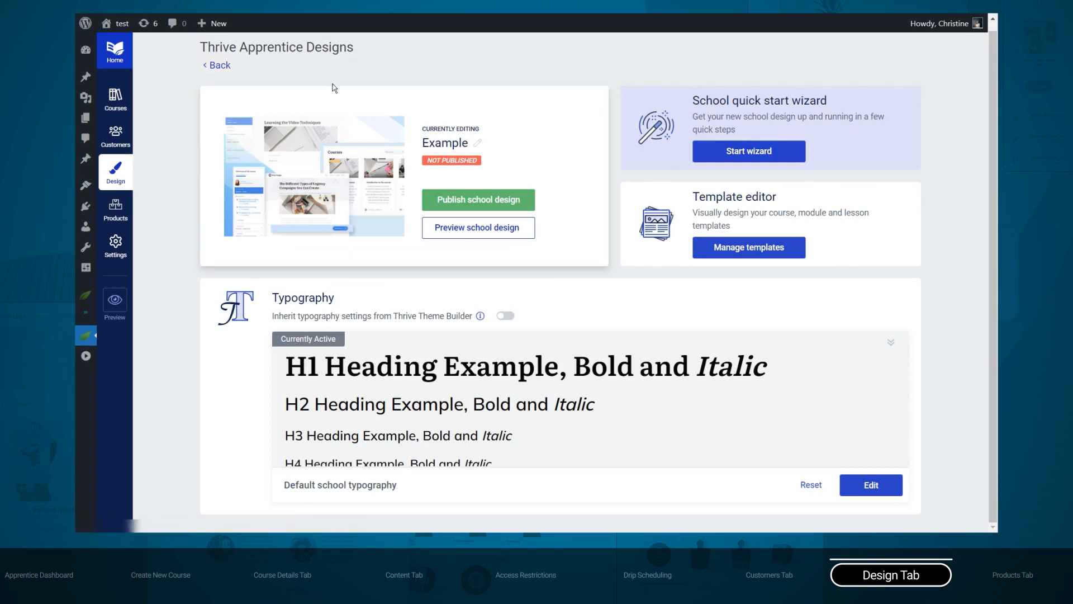
click(218, 66)
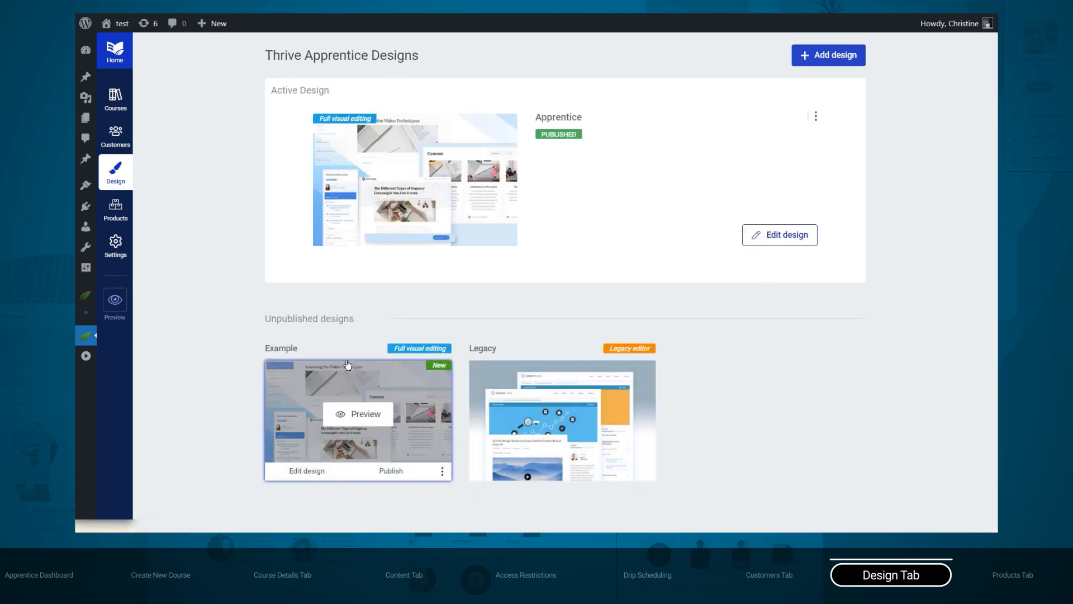
mouse_move(440, 371)
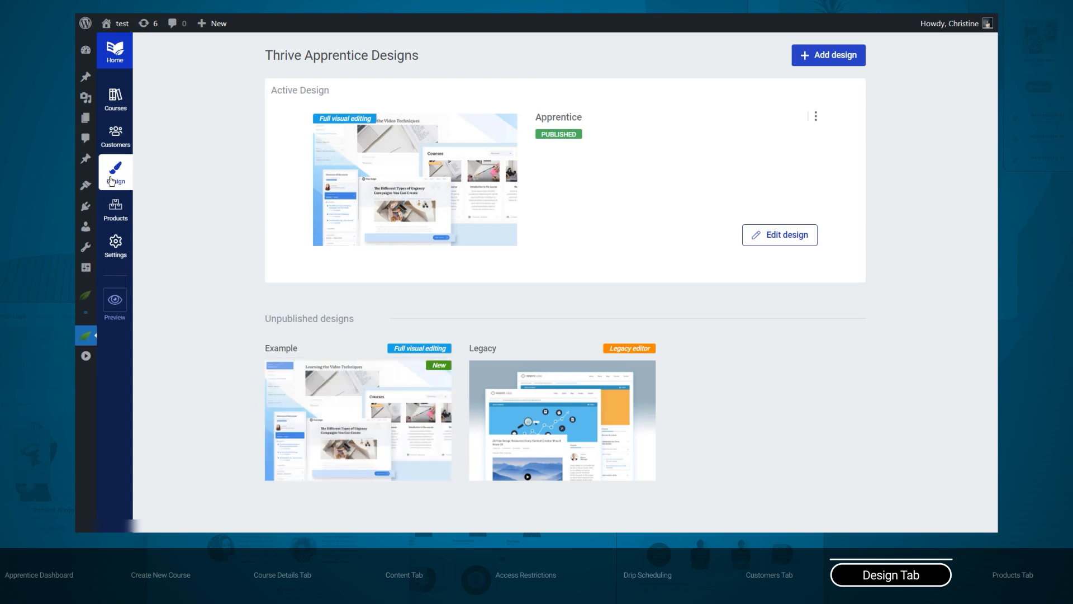
Start a new product named Cooking 101, view its course and other content choices, and leave without creating it
click(122, 208)
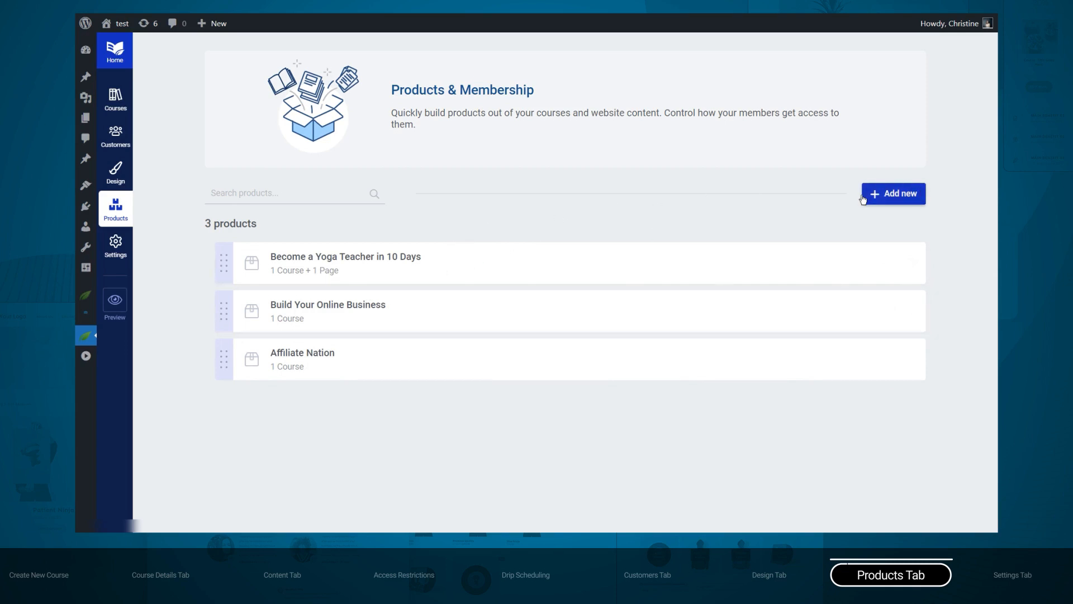
click(901, 195)
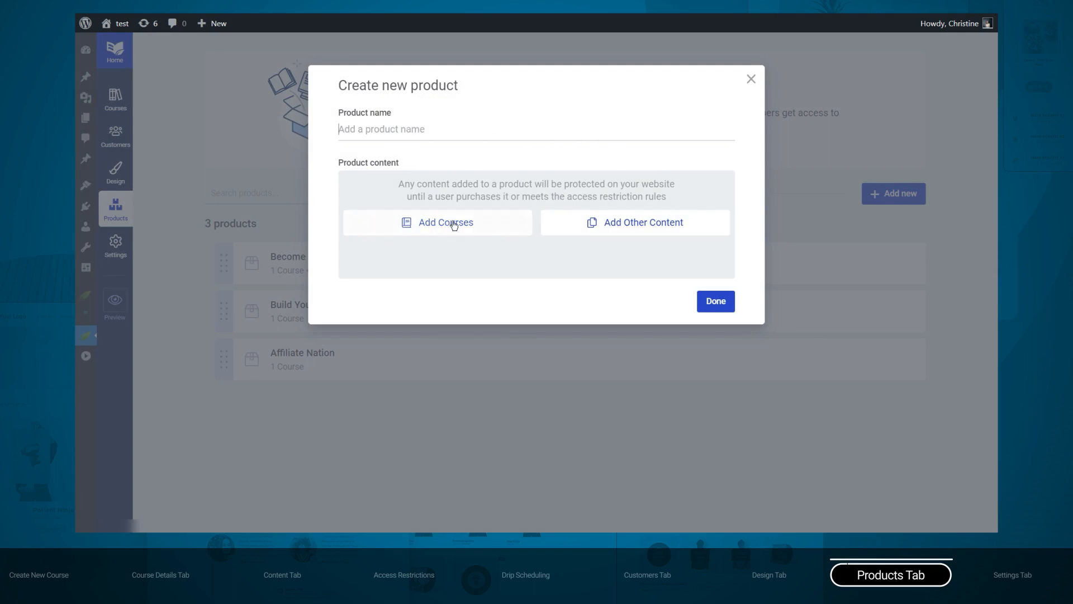
text(Cooking 101)
click(423, 225)
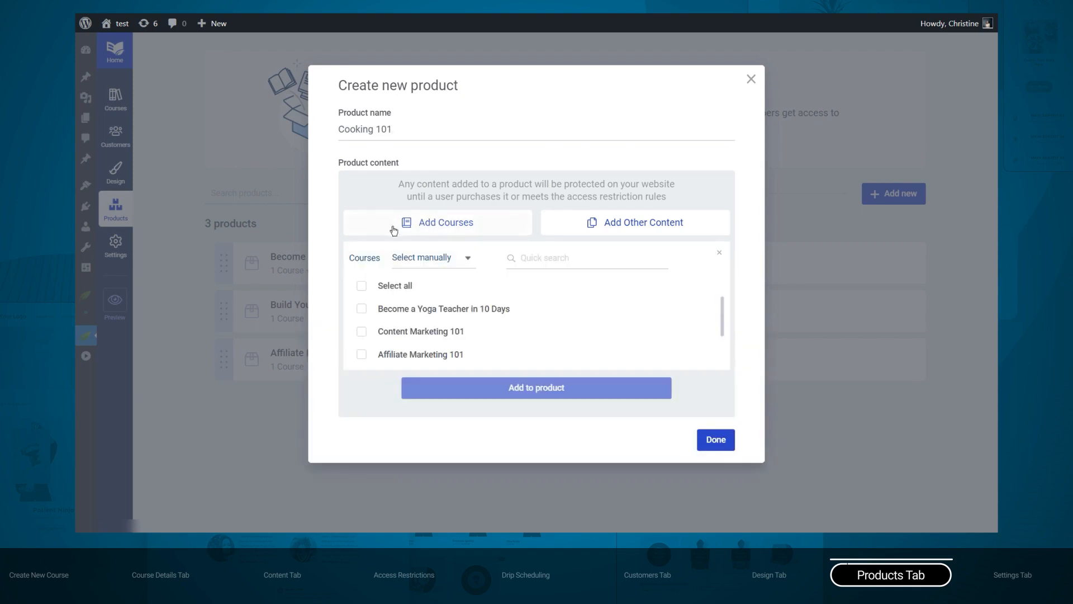
scroll(405, 298, down, 2)
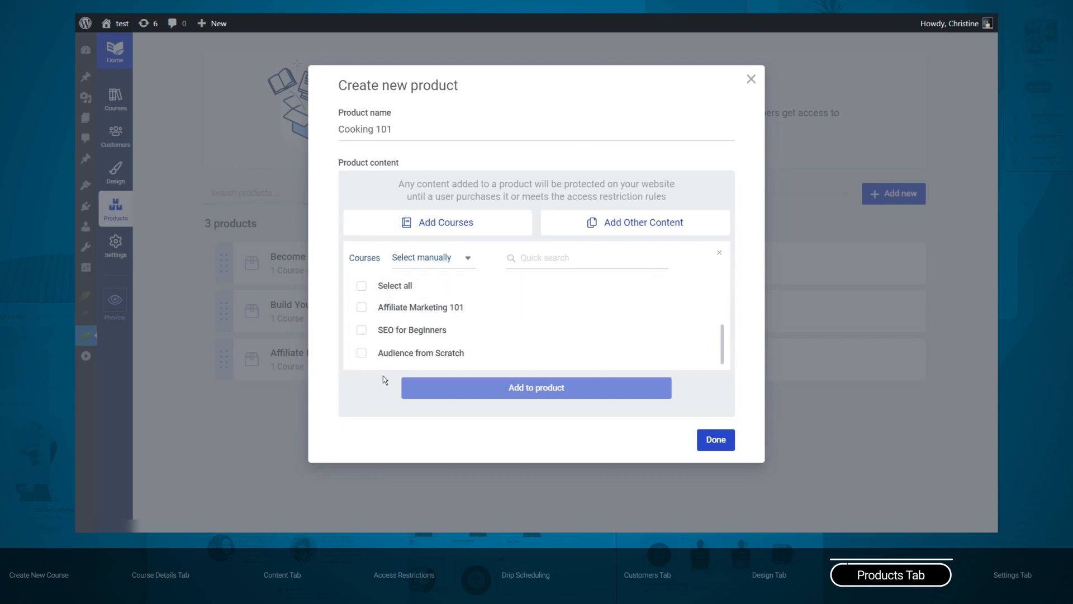
scroll(377, 338, up, 2)
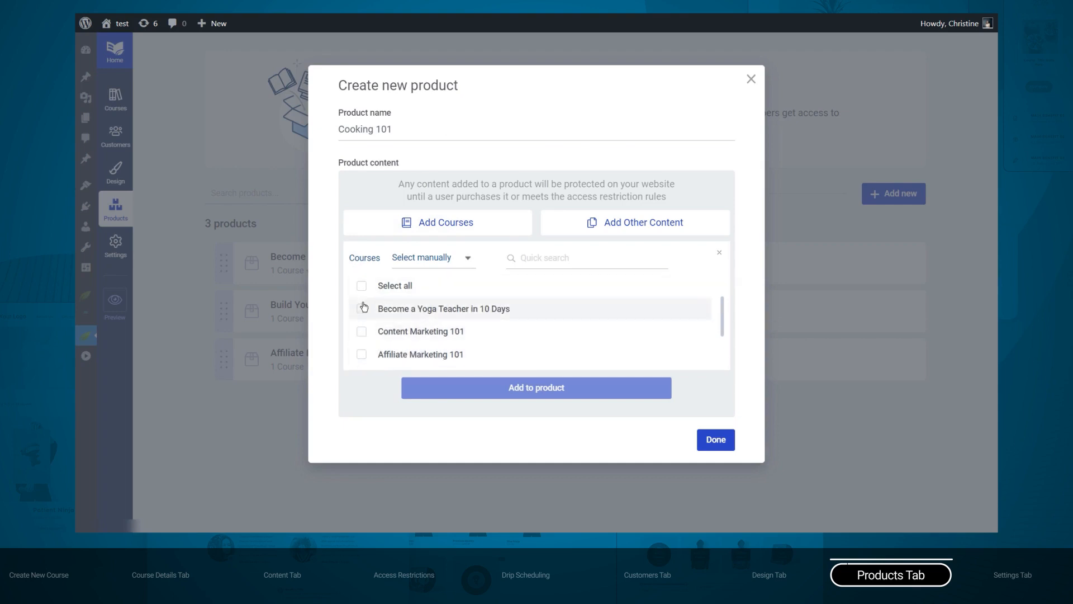
click(659, 227)
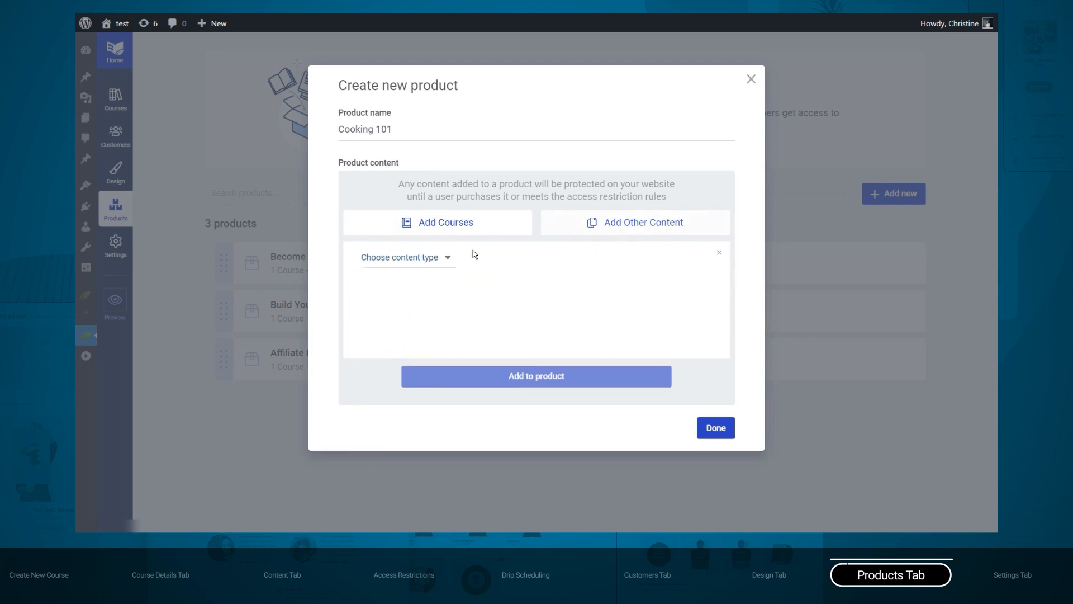
click(427, 260)
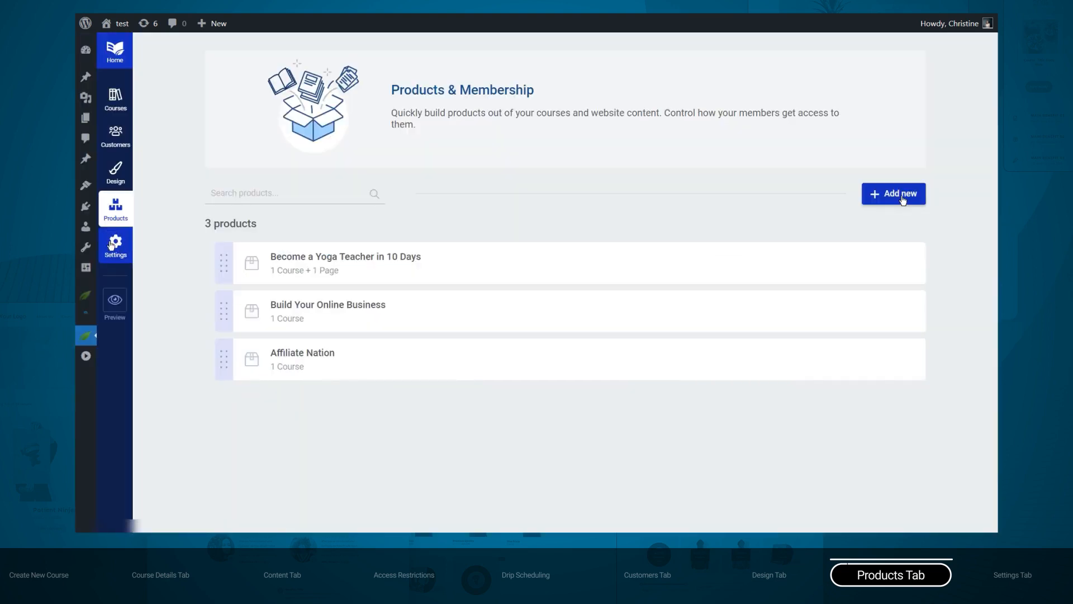
View the general settings and examine the New Account Created email template's message, shortcode option and email triggers
click(117, 251)
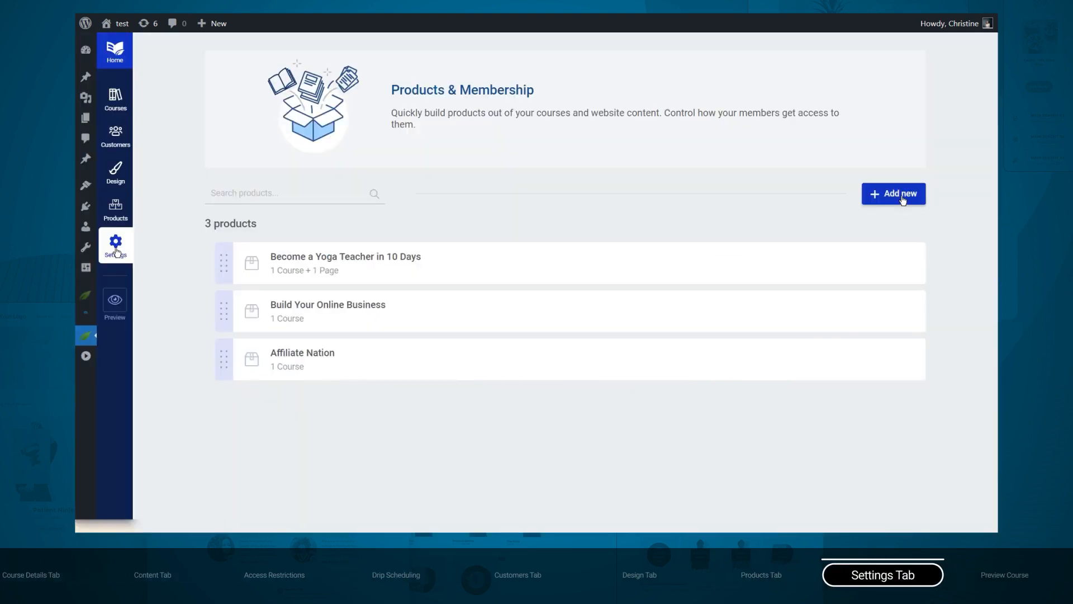
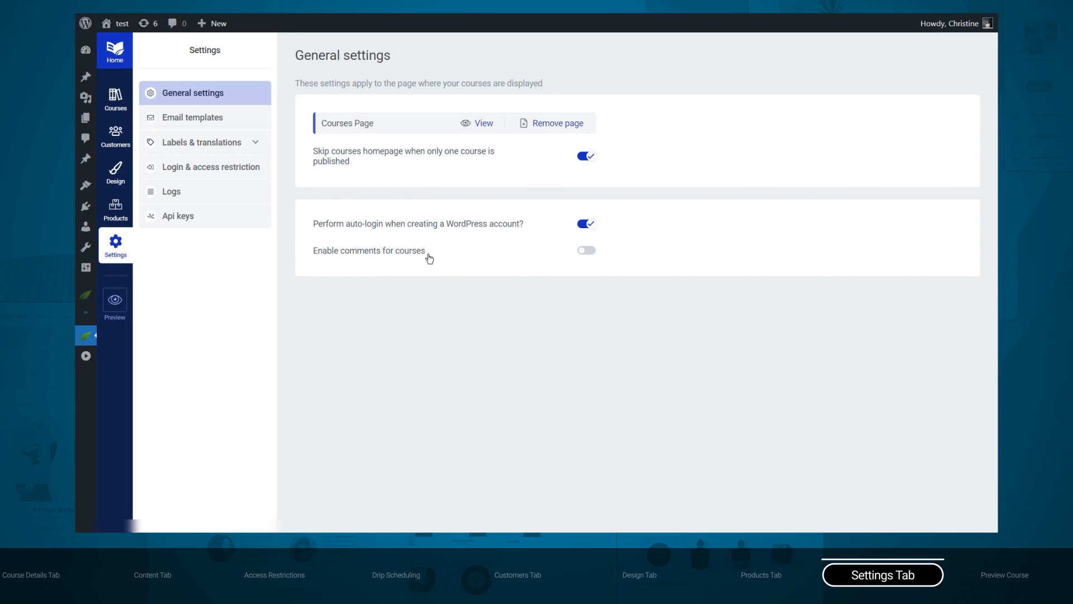
click(208, 117)
click(332, 90)
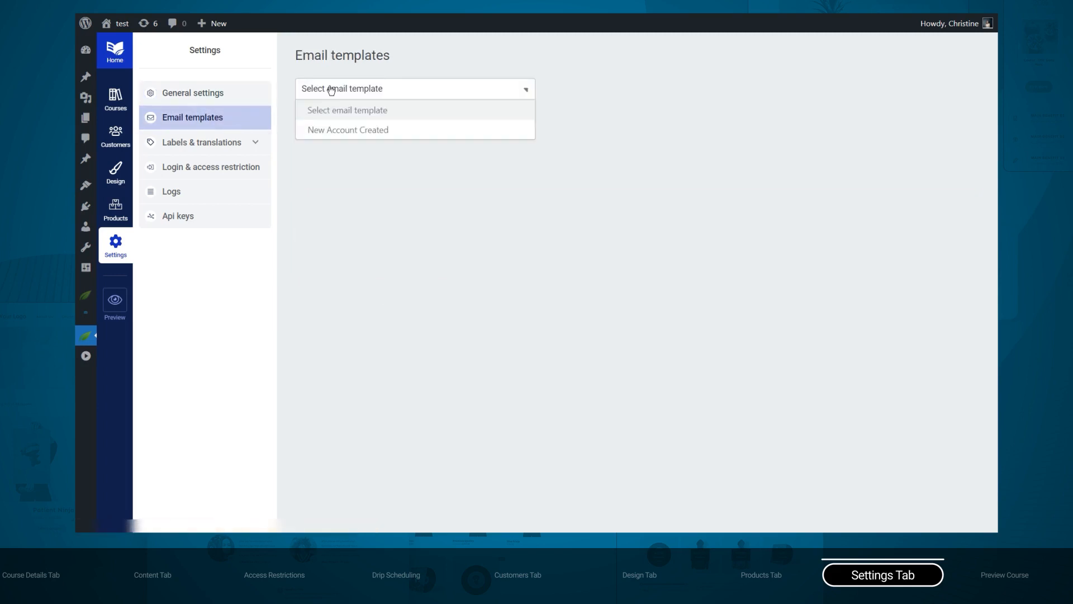
click(321, 131)
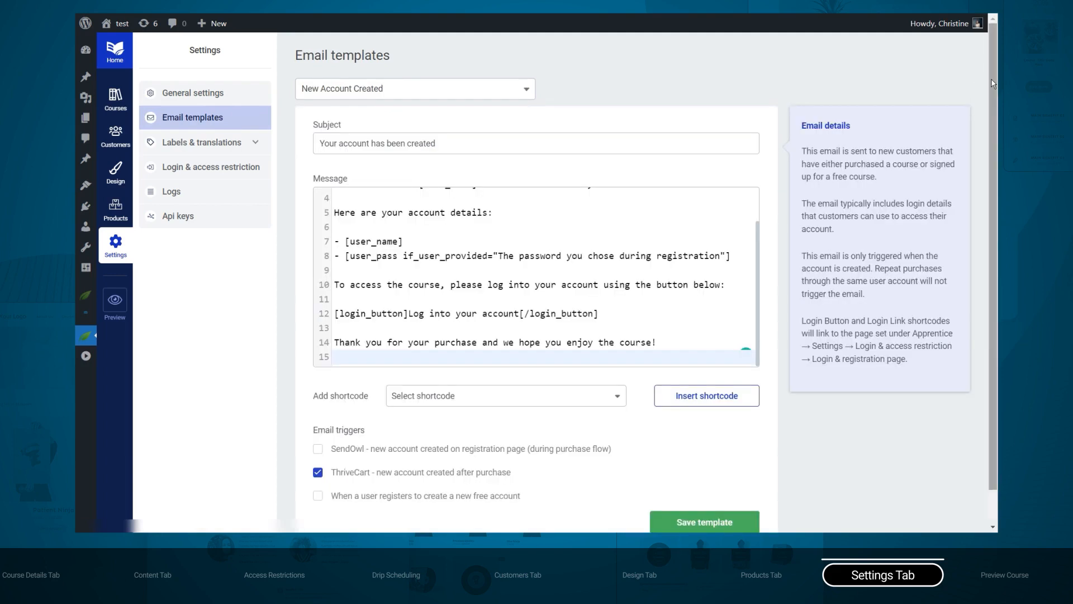
drag(992, 80, 994, 108)
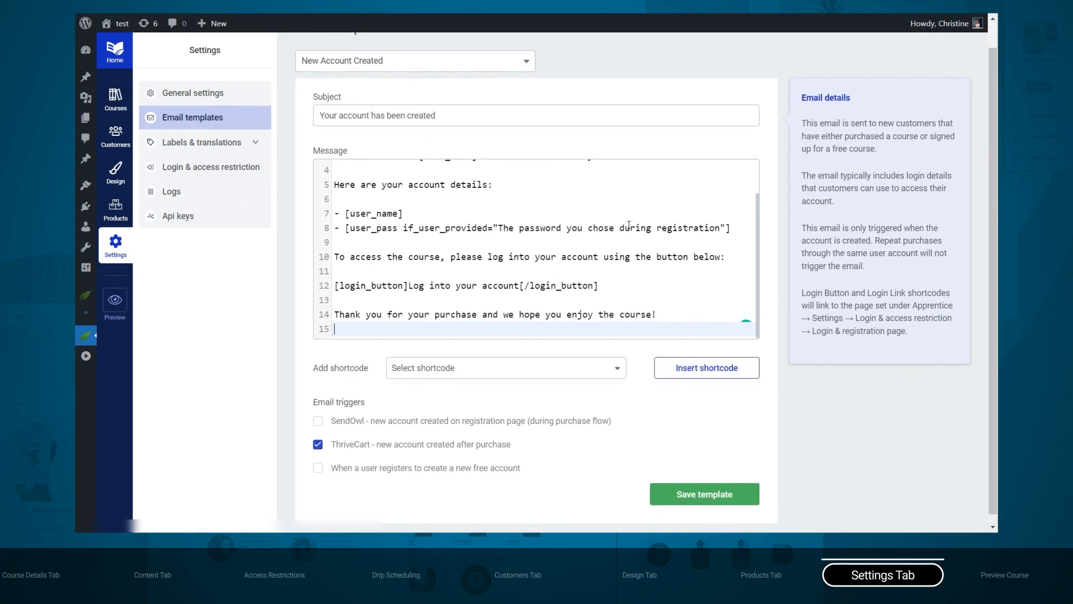
scroll(592, 193, up, 1)
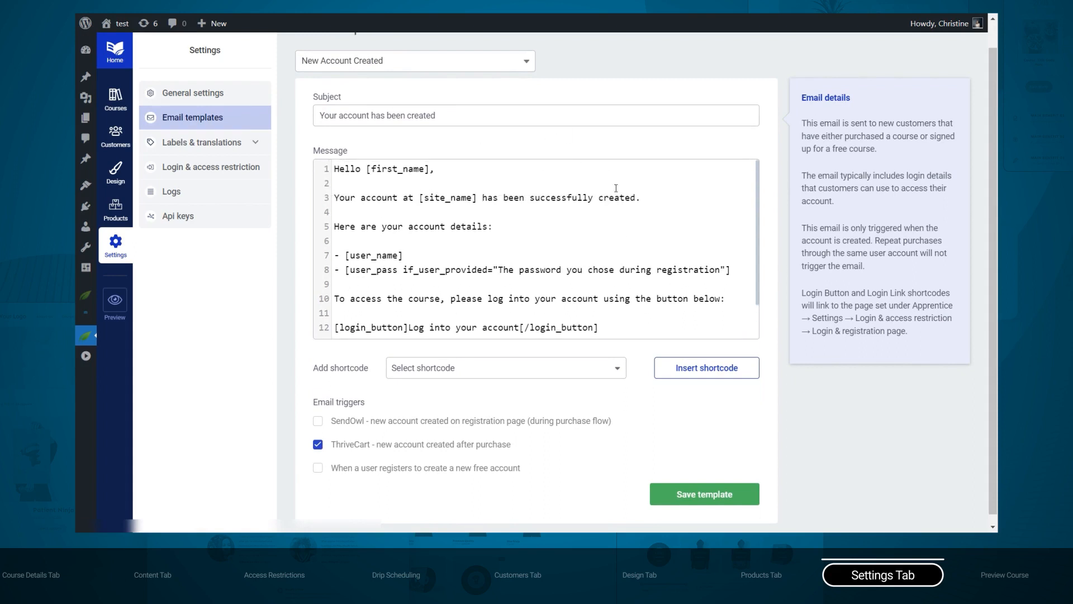
scroll(459, 255, down, 2)
scroll(462, 224, up, 2)
scroll(837, 318, up, 1)
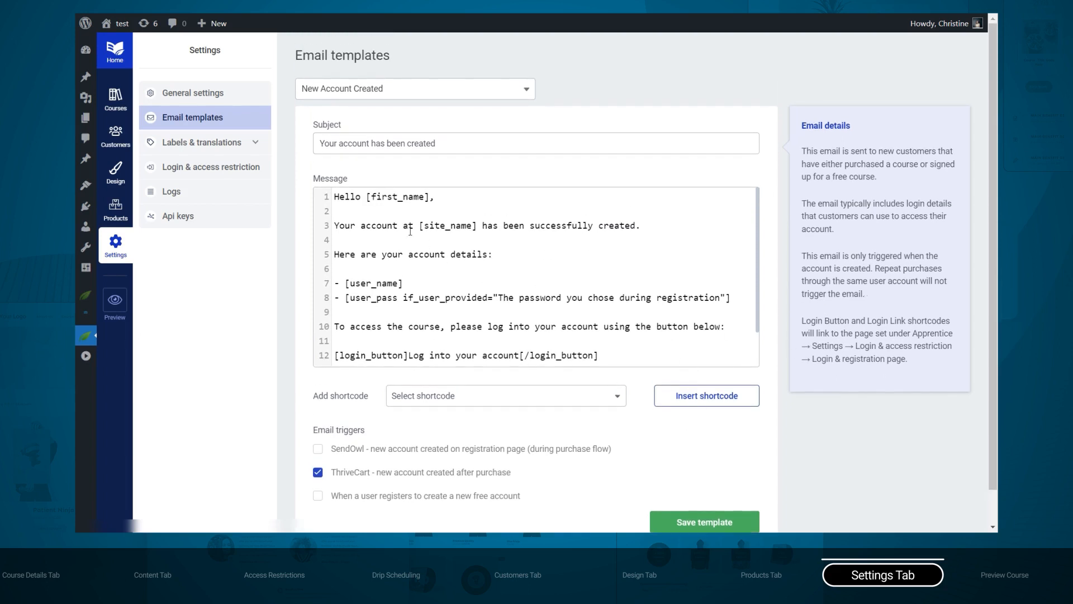
Add a new access restriction label in the labels and translations settings and set its colour to turquoise
click(180, 149)
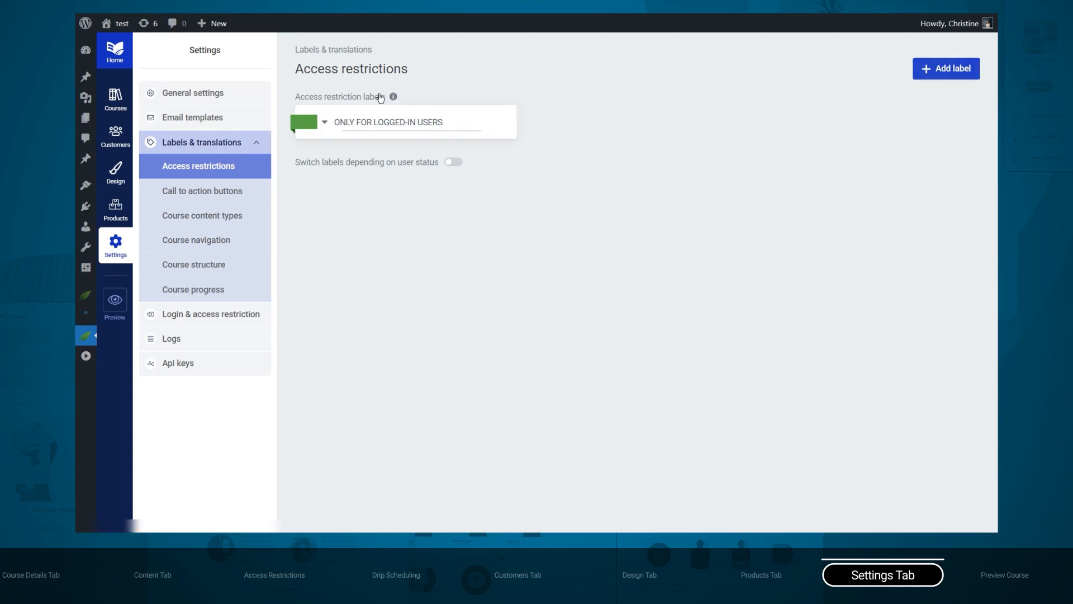
click(939, 70)
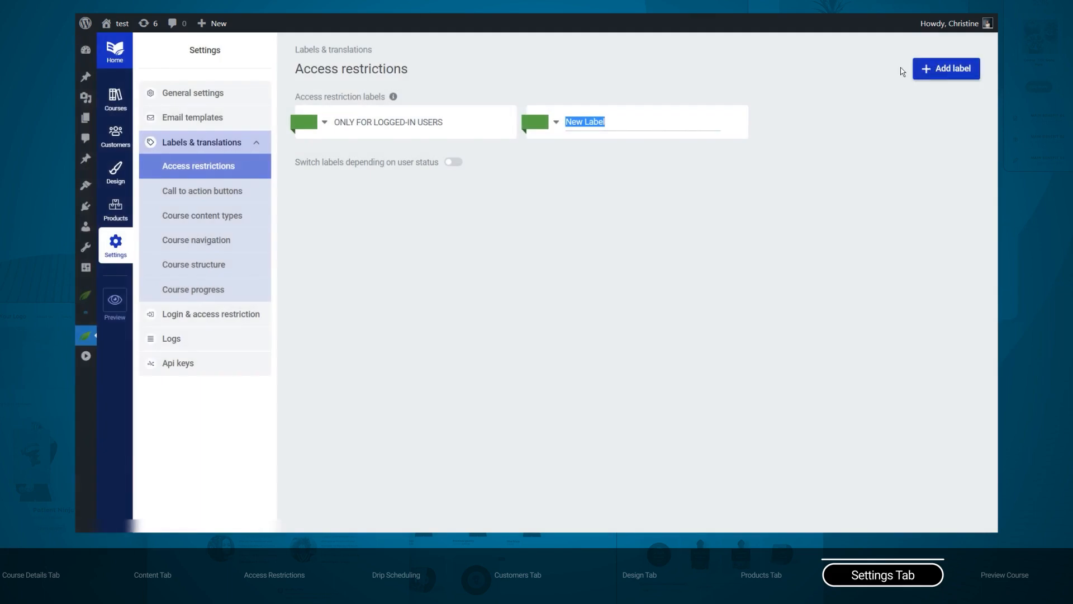
click(555, 122)
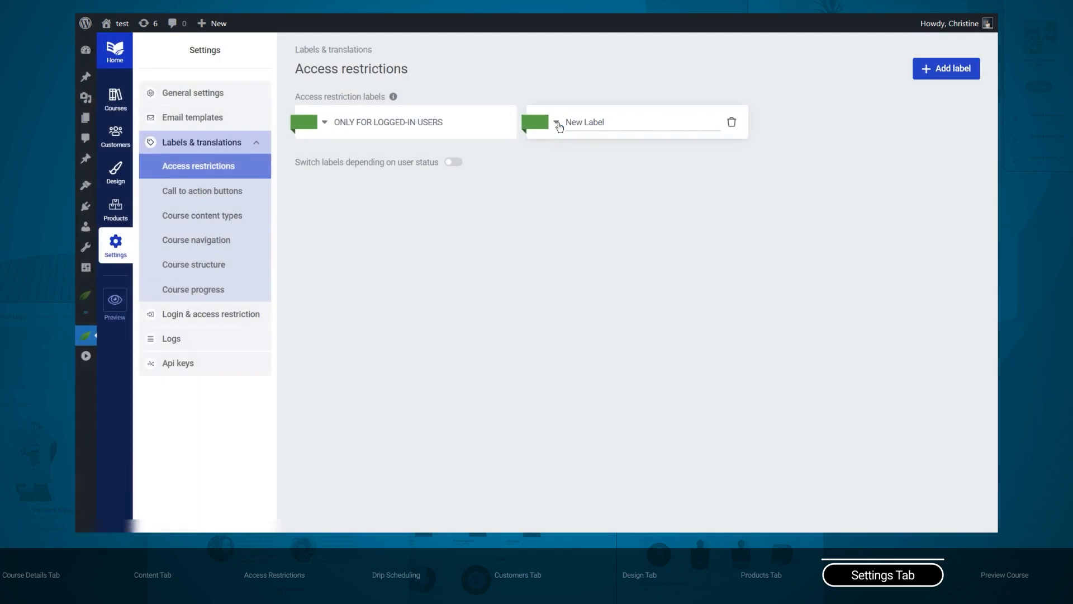
drag(669, 170, 669, 194)
click(658, 285)
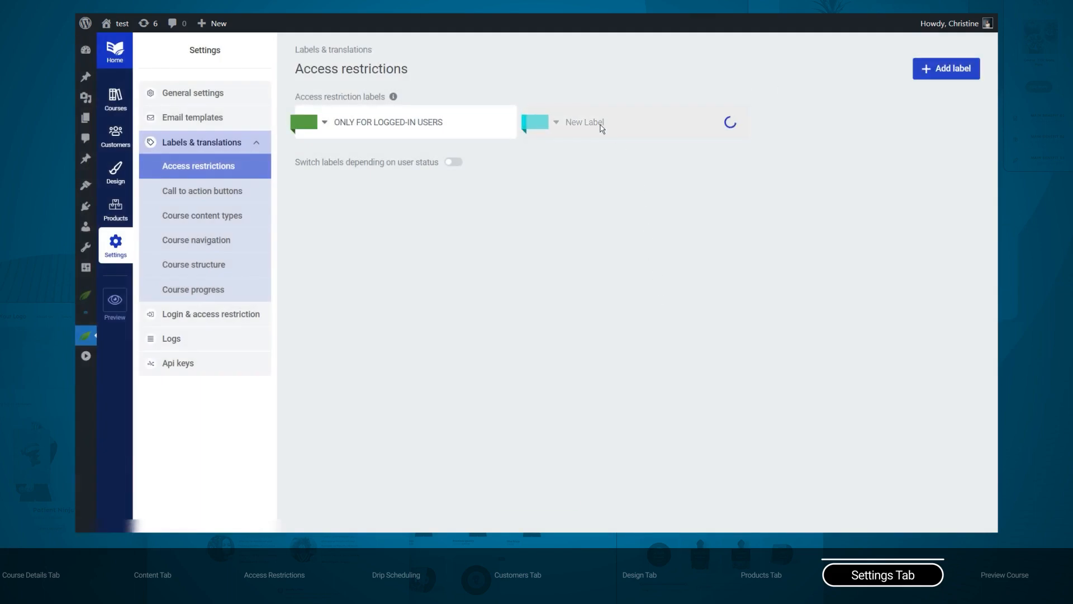
Turn on switching labels depending on user status and view the label options for users who have started the course
click(452, 163)
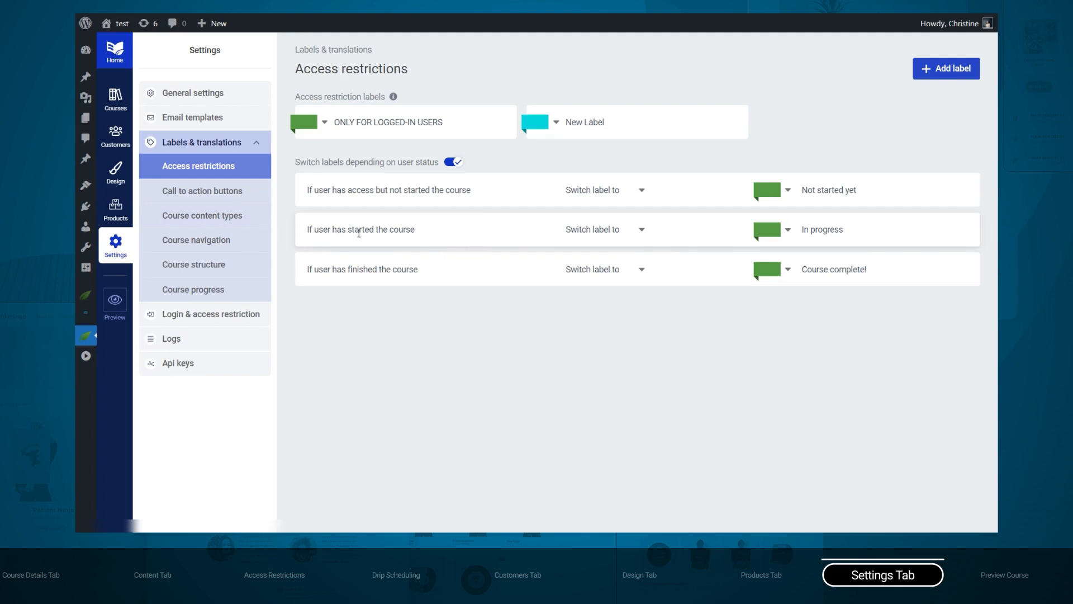
click(642, 230)
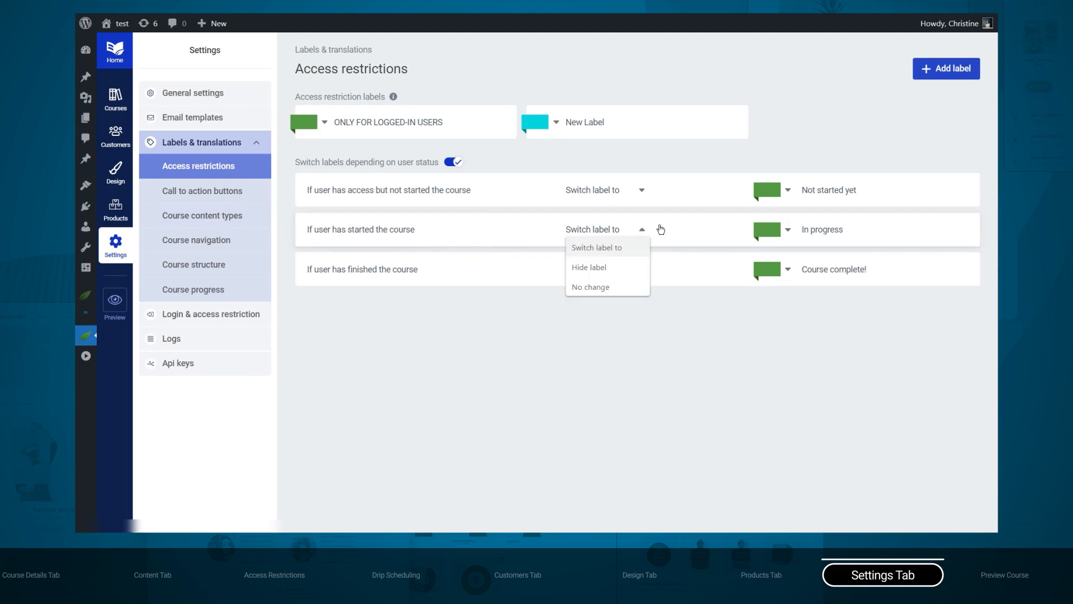
click(849, 241)
click(837, 230)
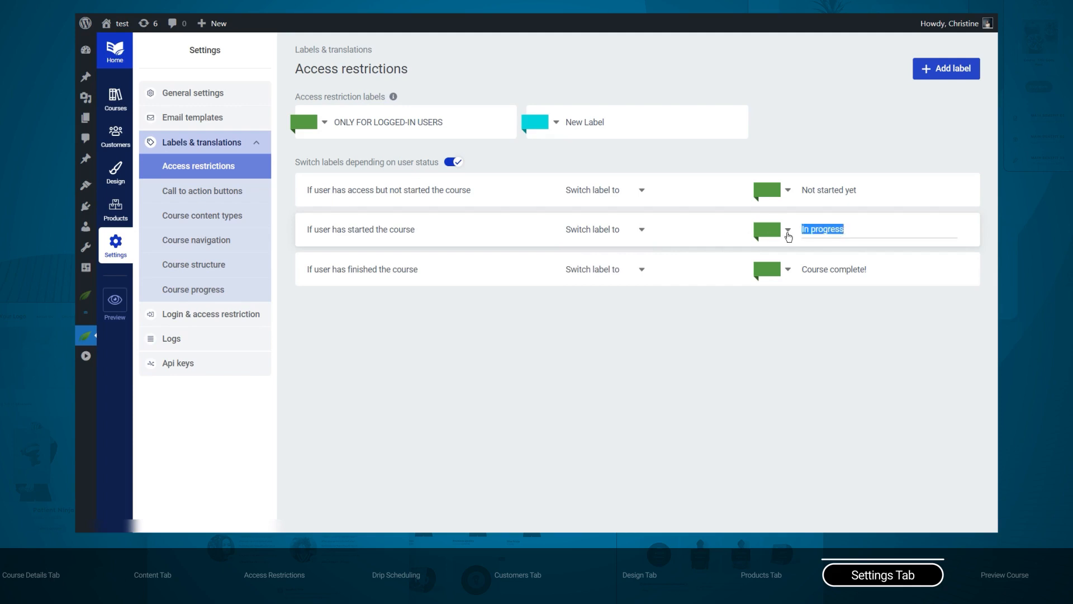
click(787, 233)
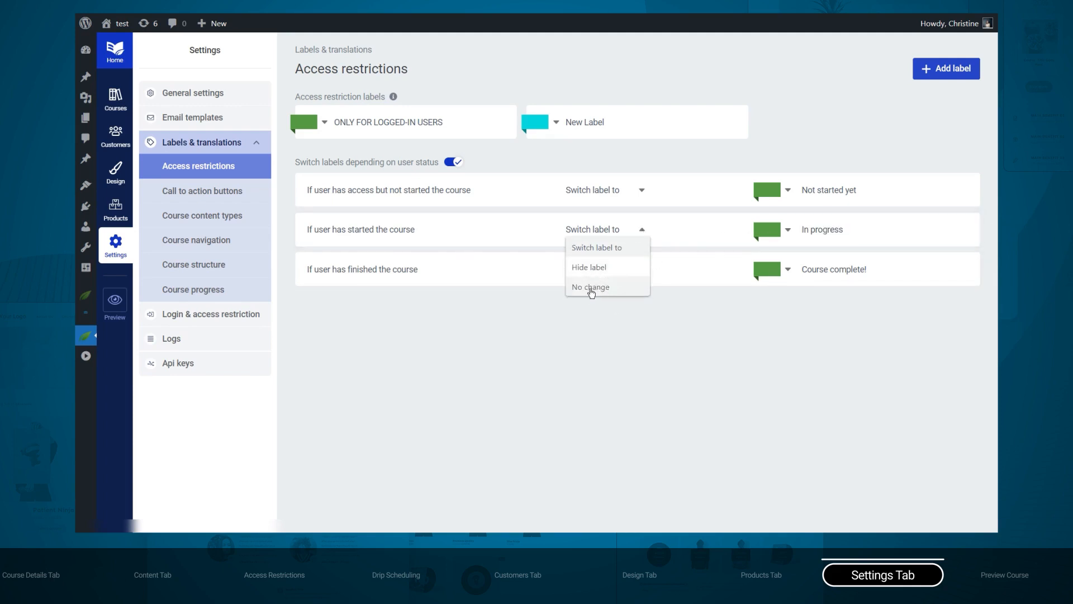
click(582, 356)
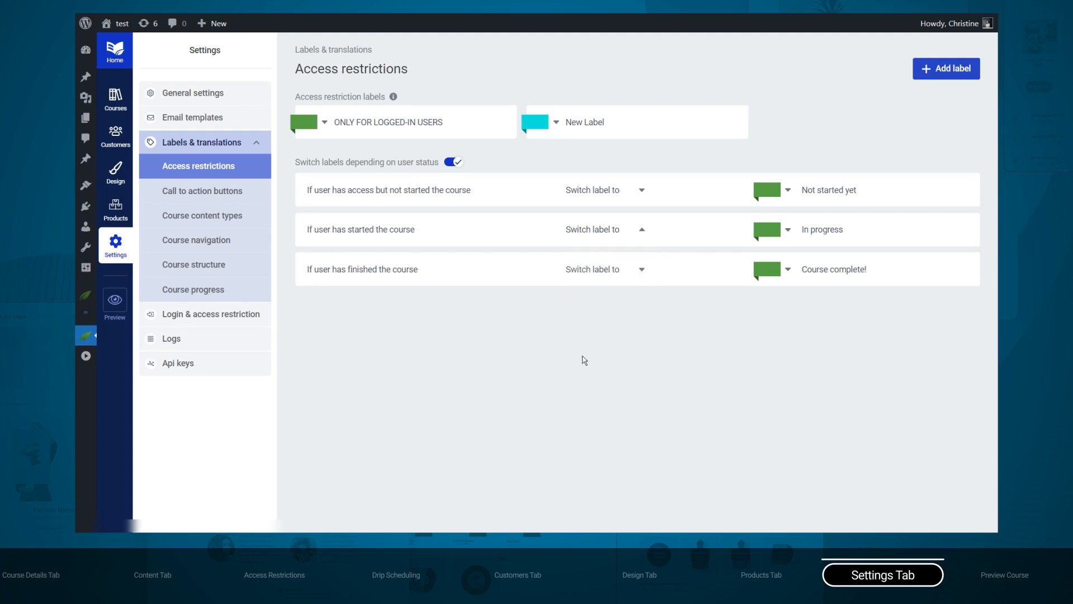
Review the label settings for call to action buttons, course content types, course navigation, course structure and course progress
click(194, 191)
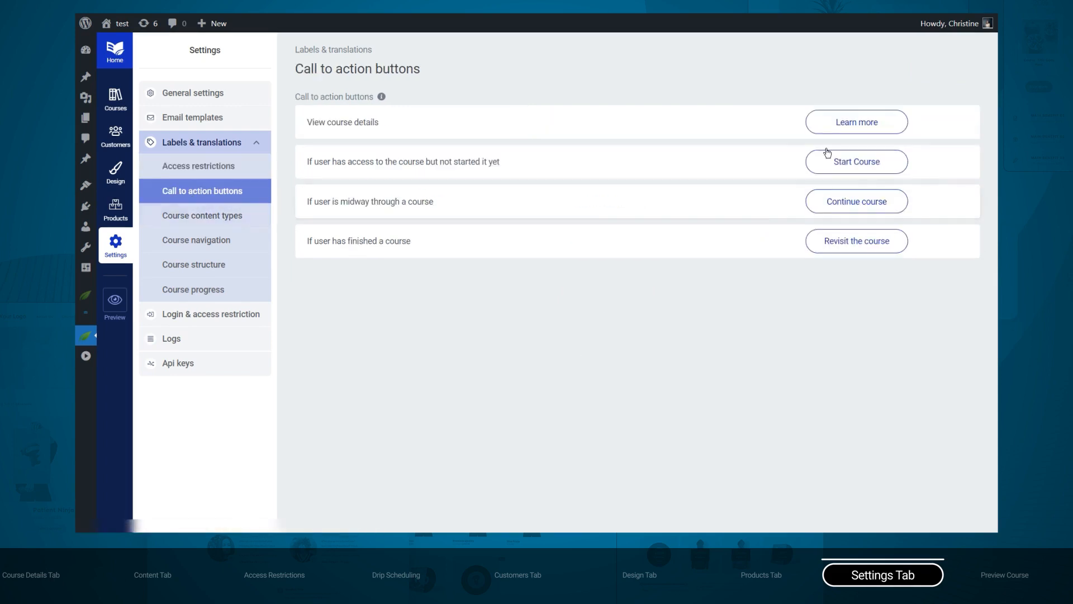
click(222, 218)
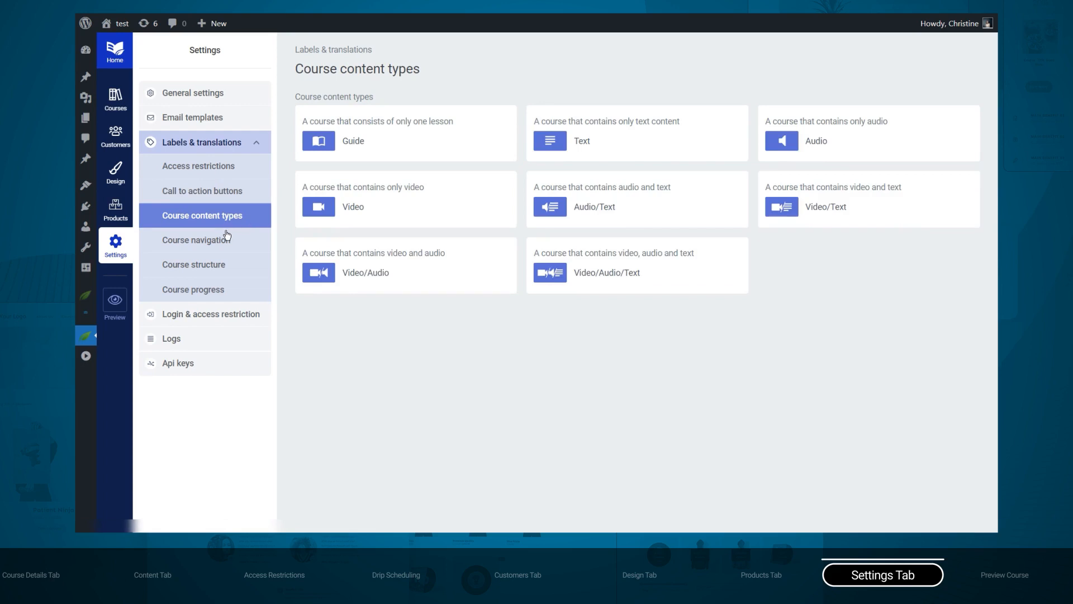
click(226, 247)
click(216, 265)
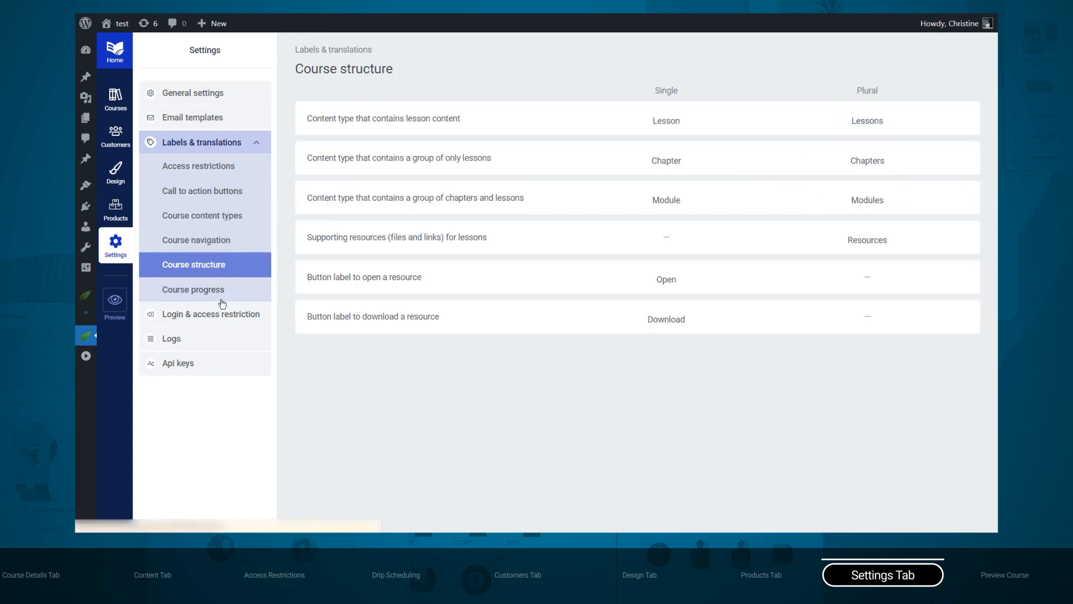
click(218, 295)
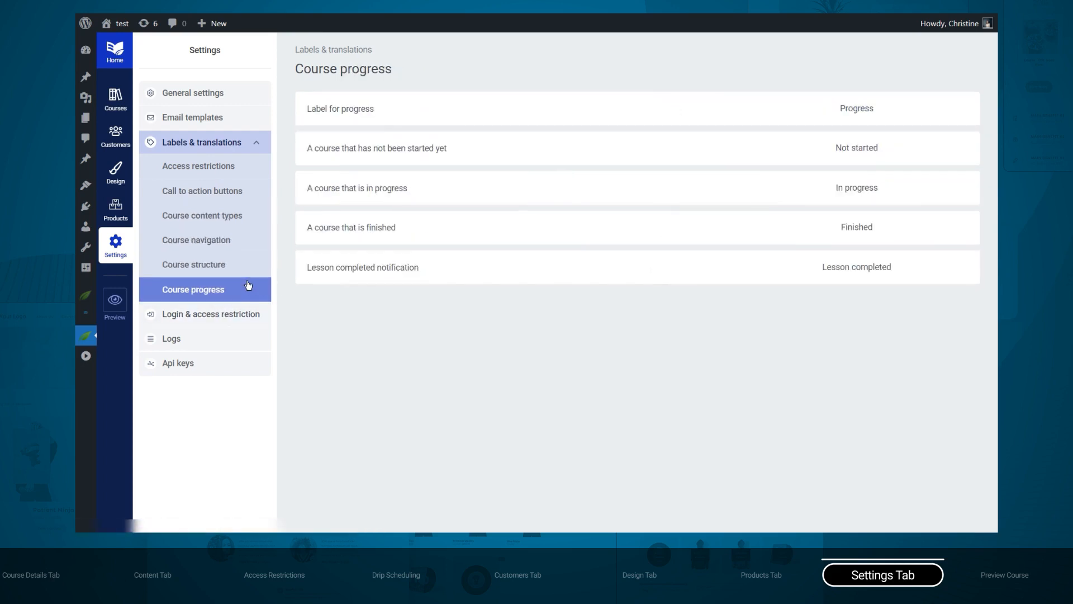
click(847, 189)
Examine the login and access restriction settings, the newest log entry's details, and the API keys list
click(201, 142)
click(199, 174)
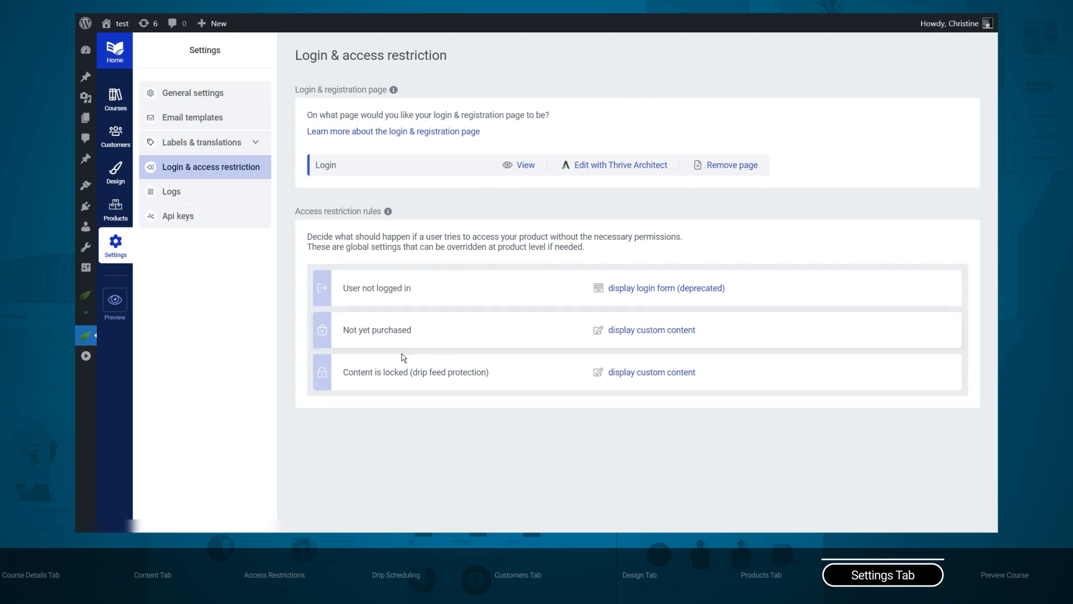
click(191, 194)
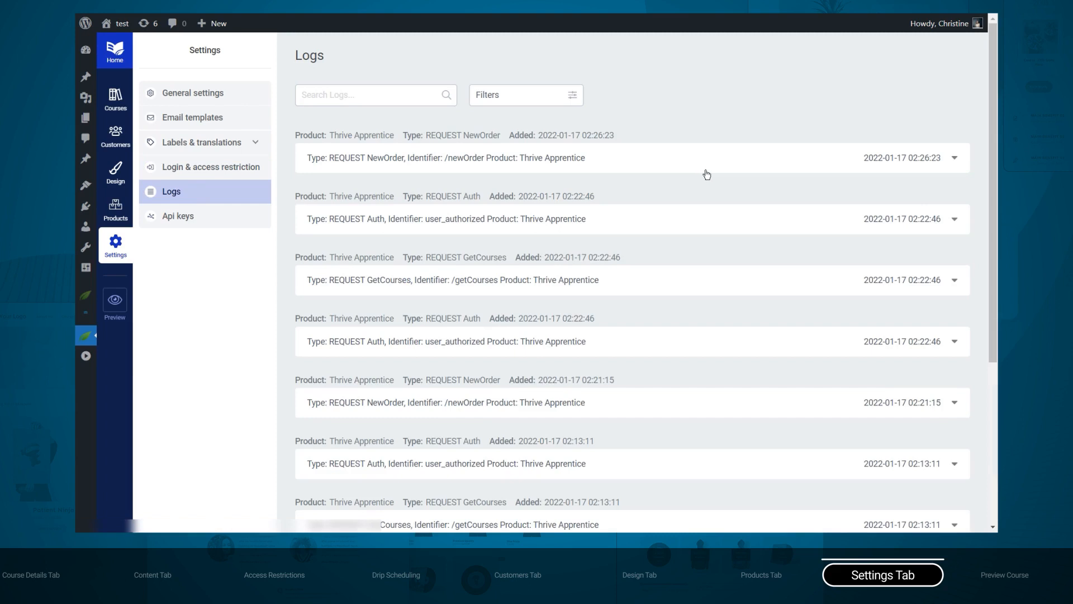
click(897, 160)
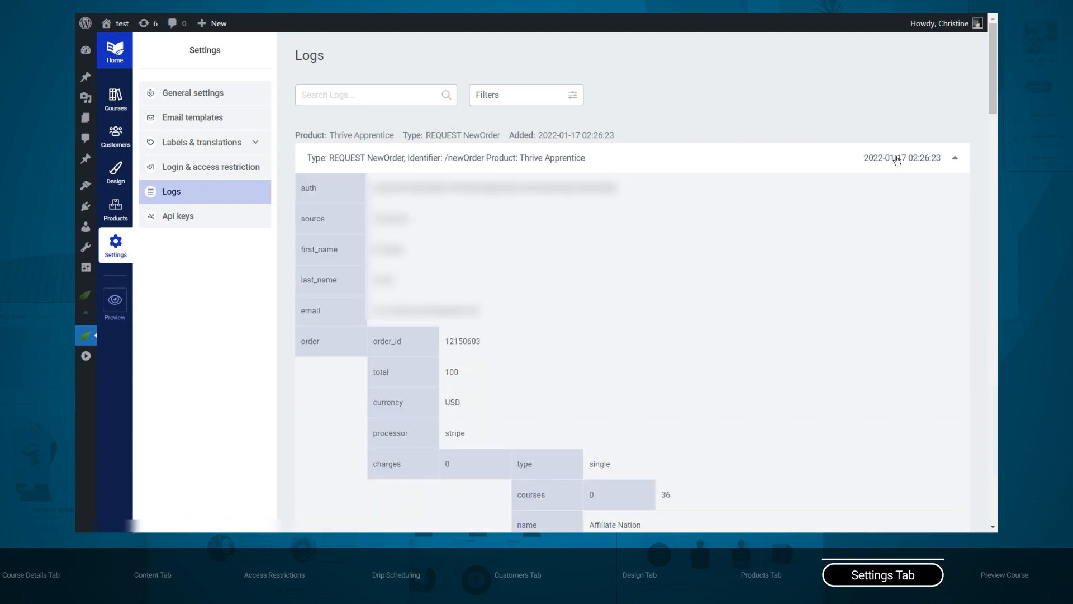
click(897, 160)
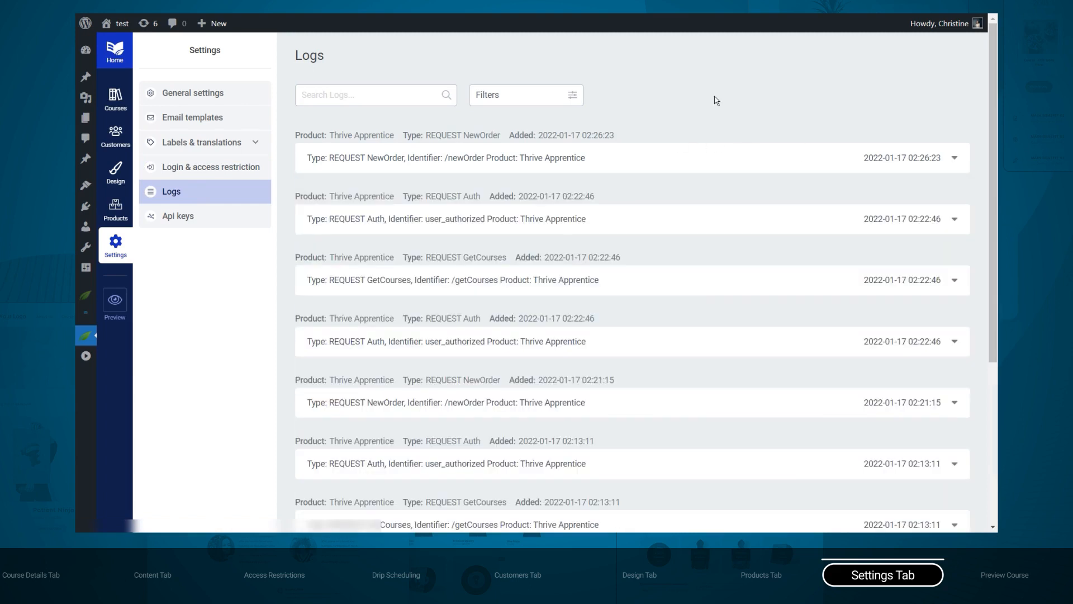
click(175, 215)
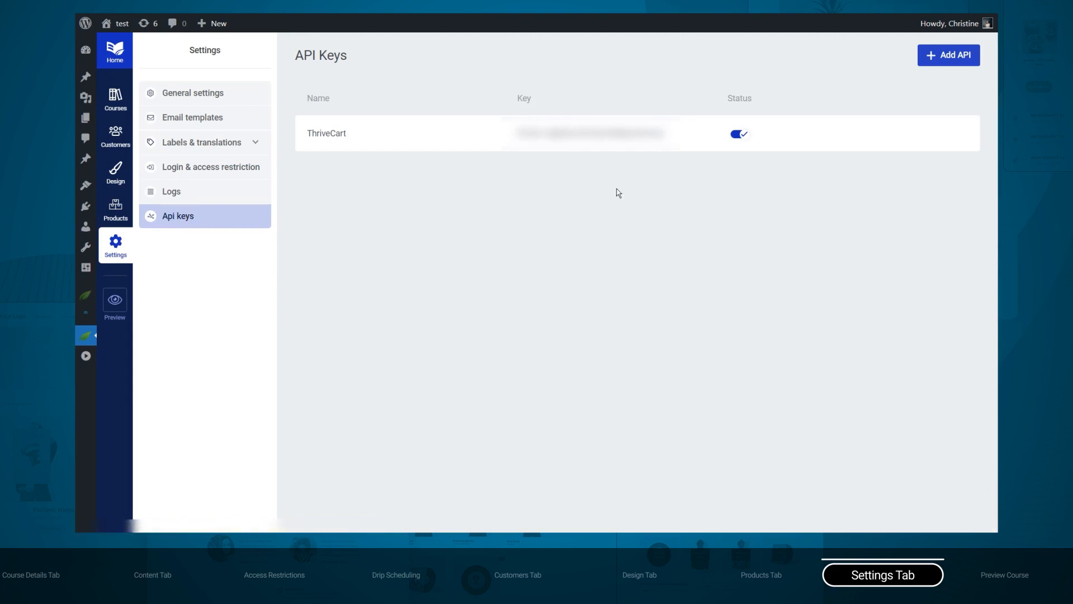
mouse_move(680, 150)
Preview the school's courses page and look through the Become a Yoga Teacher in 10 Days course overview
click(115, 303)
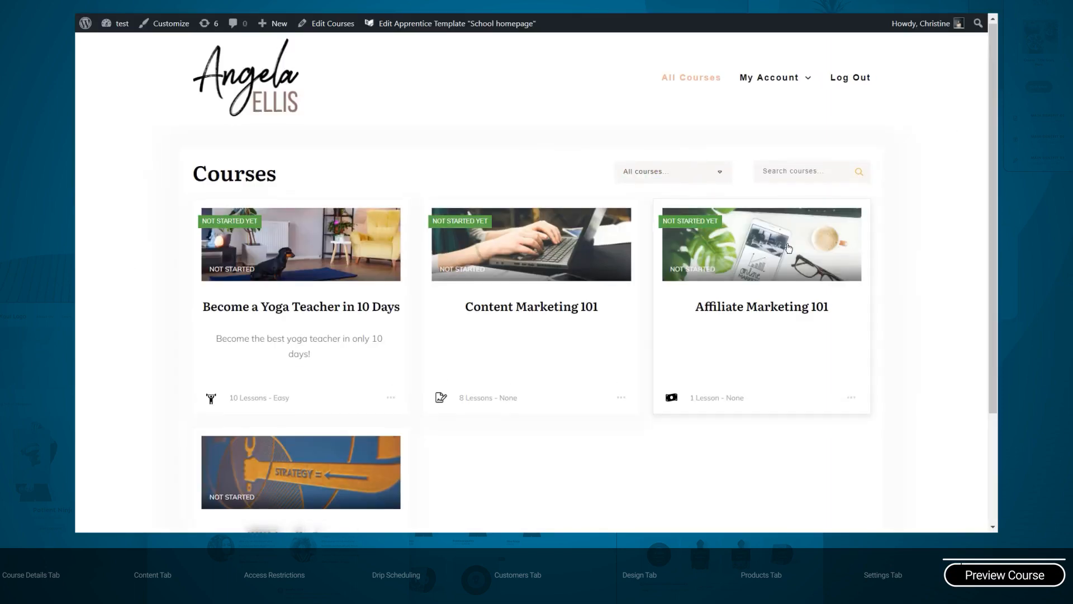
scroll(788, 248, down, 3)
scroll(788, 248, up, 5)
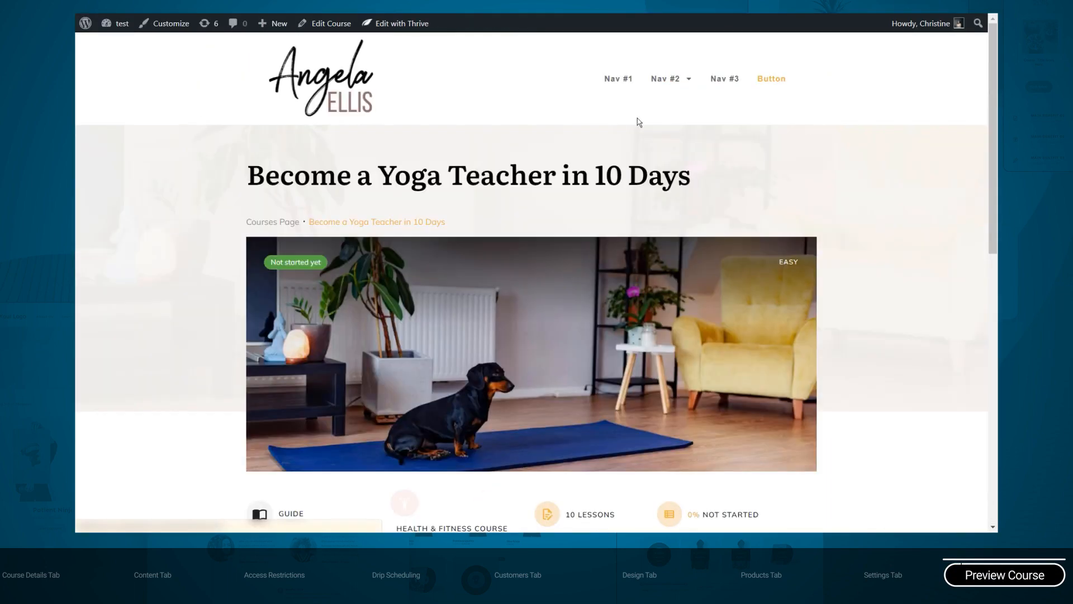
scroll(638, 122, down, 10)
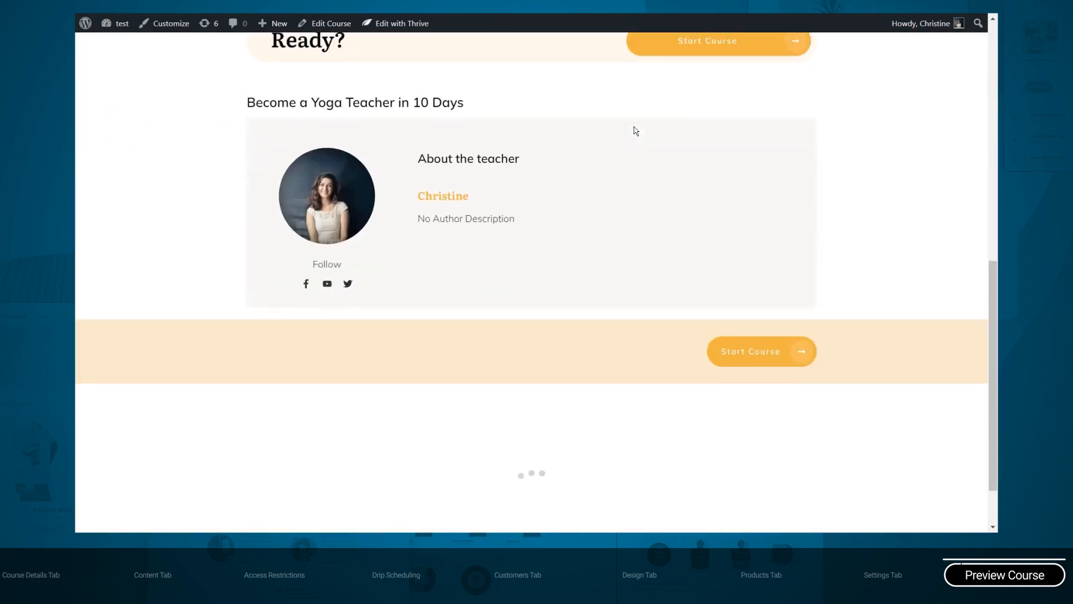
Return to the school's courses page and look through the available courses
scroll(872, 257, up, 4)
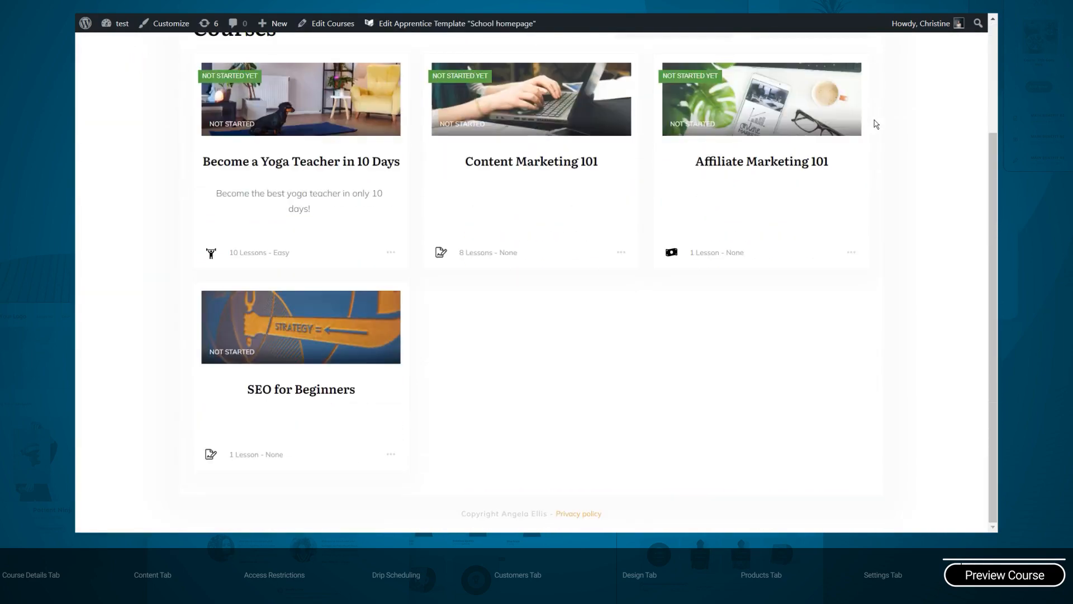
scroll(869, 126, up, 3)
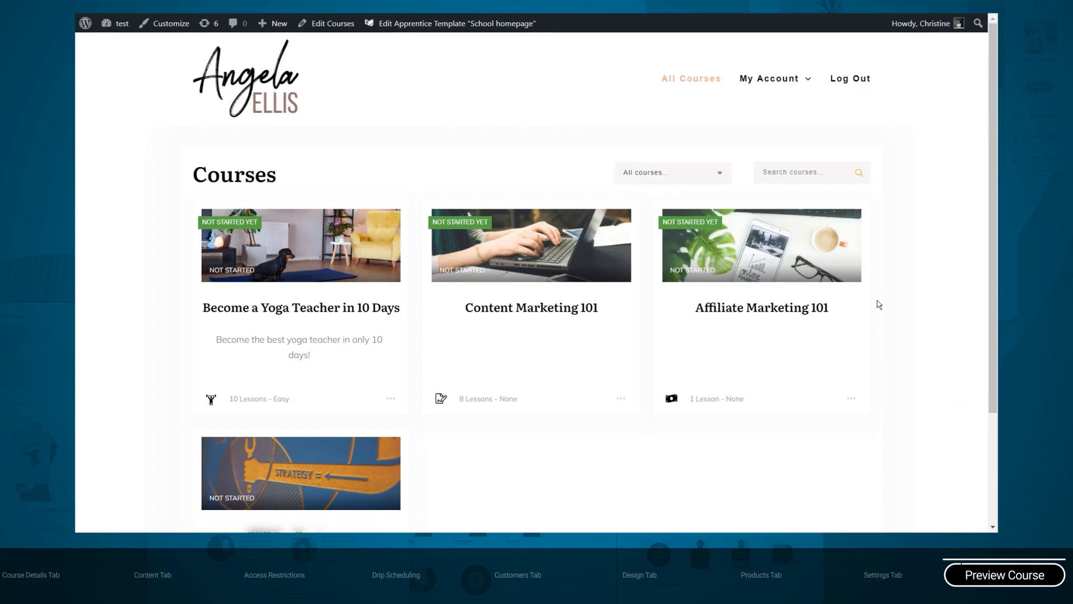
scroll(486, 354, down, 1)
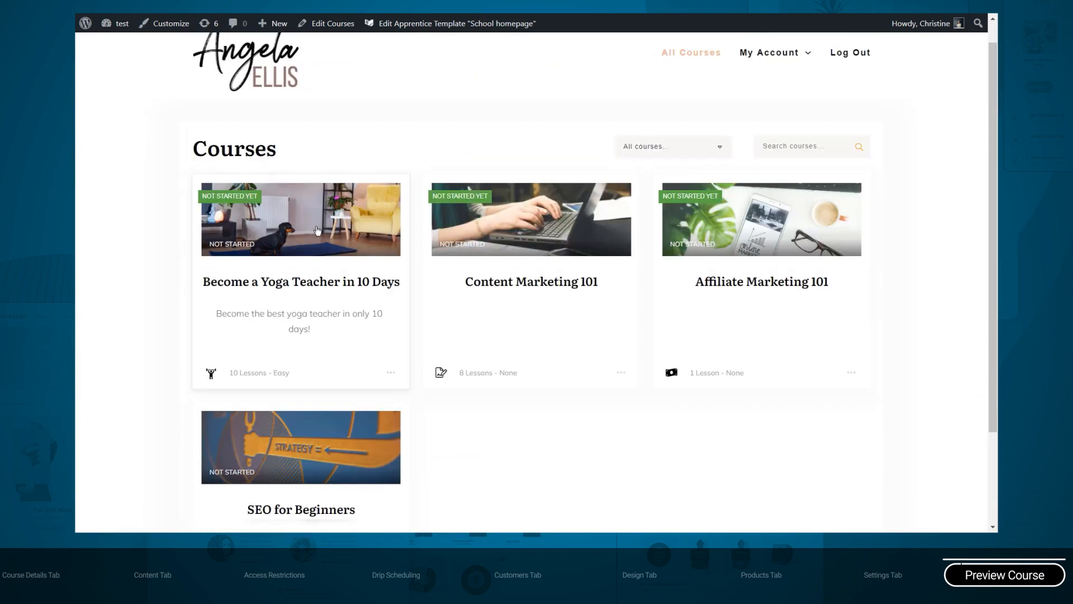
Open the Become a Yoga Teacher in 10 Days overview, view its Thrive editing options and look through the page
click(304, 249)
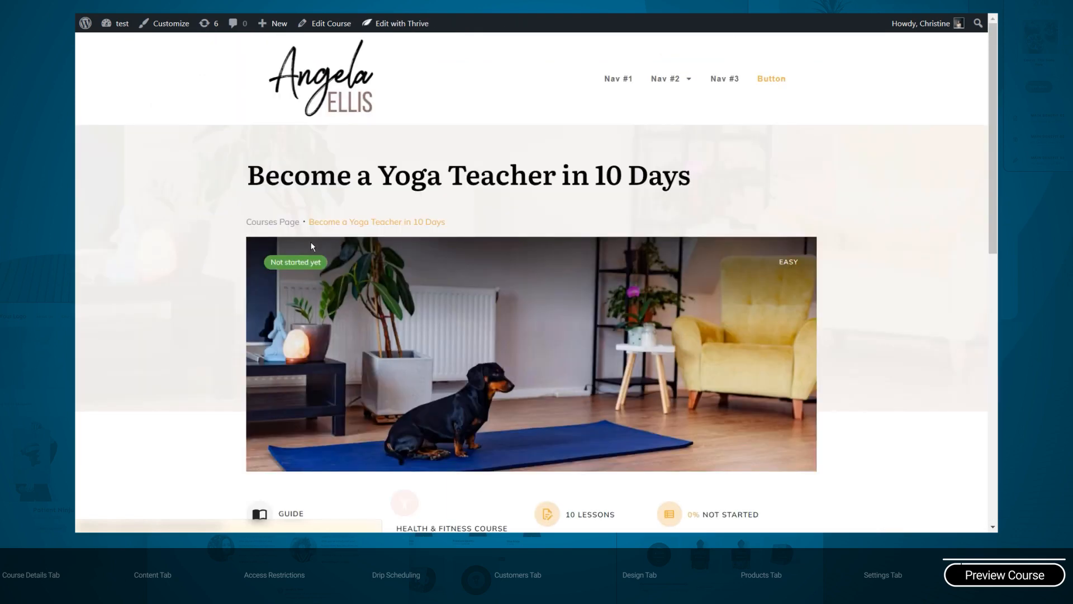
mouse_move(412, 24)
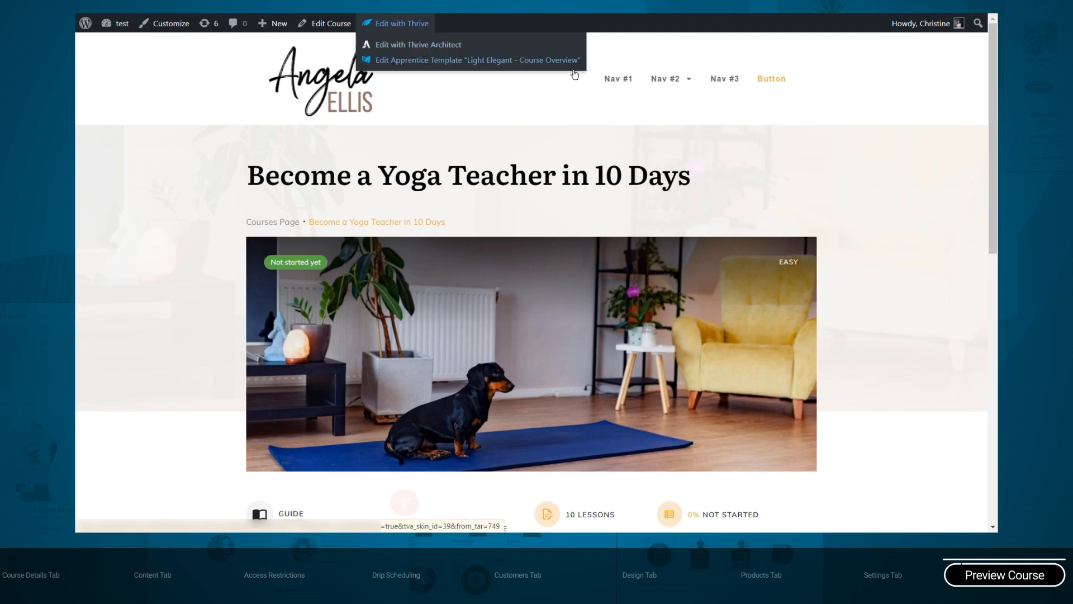
scroll(592, 199, down, 5)
scroll(548, 343, up, 4)
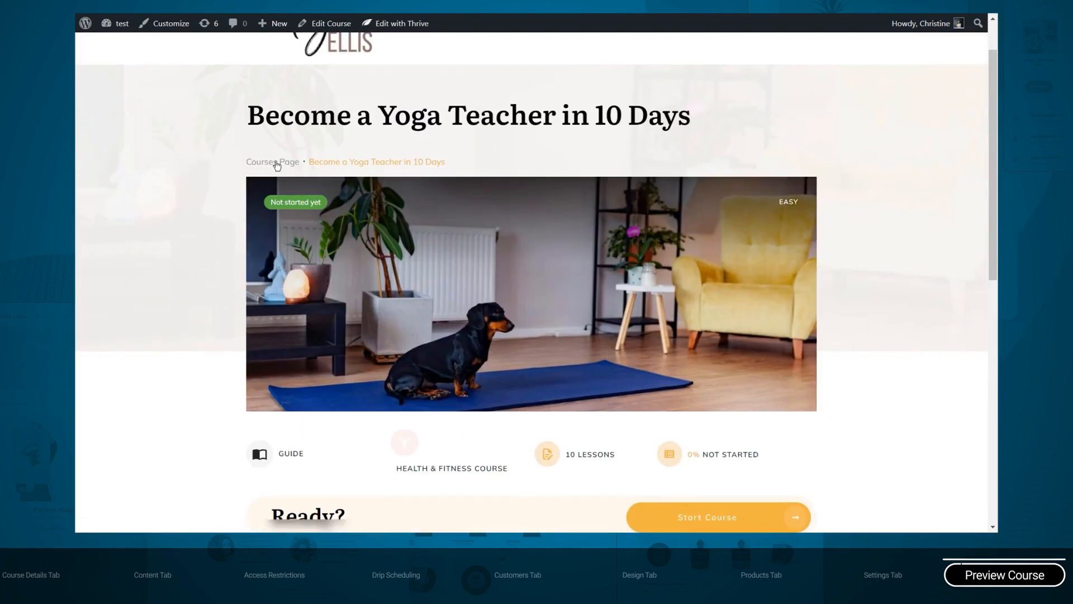
Open the What is Content Marketing? lesson of the Content Marketing 101 course and view its Thrive editing options
scroll(276, 165, up, 2)
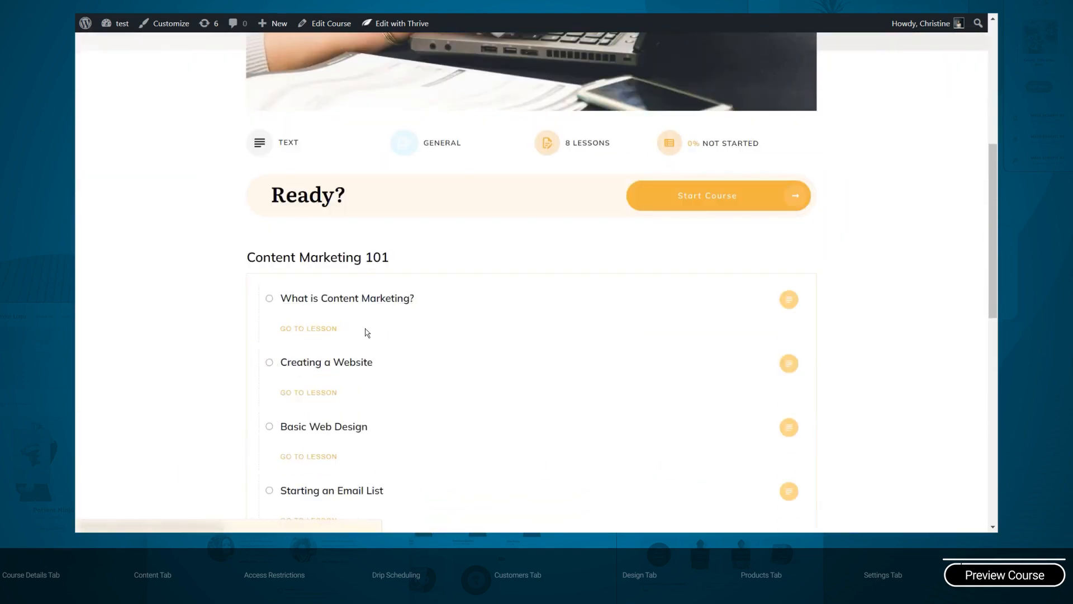
click(336, 330)
mouse_move(360, 25)
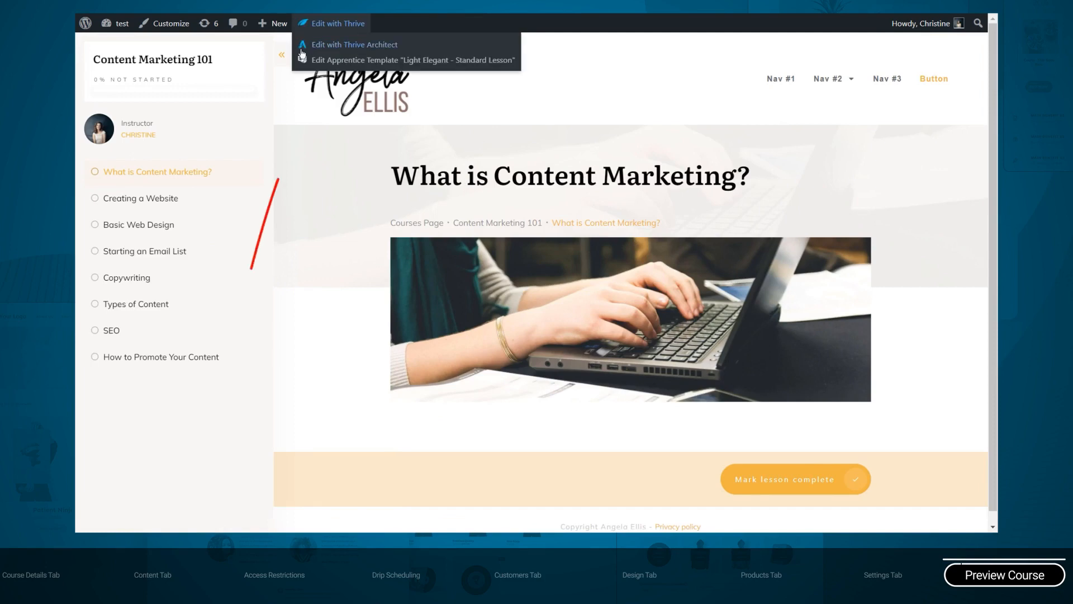